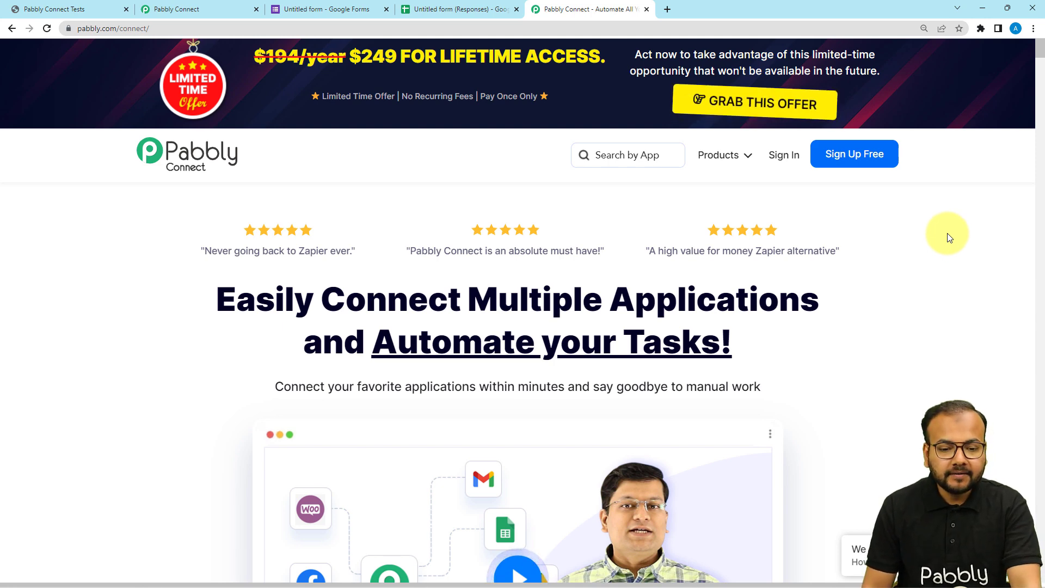
# - Create a new Pabbly Connect workflow named "Course Enrollment Automation"
pyautogui.moveTo(707, 162)
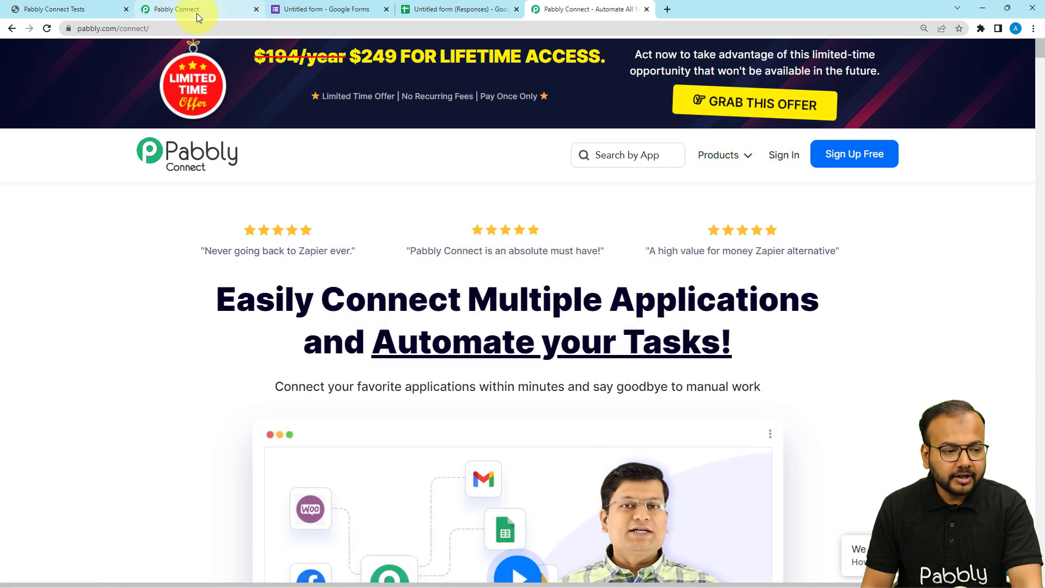
pyautogui.click(197, 13)
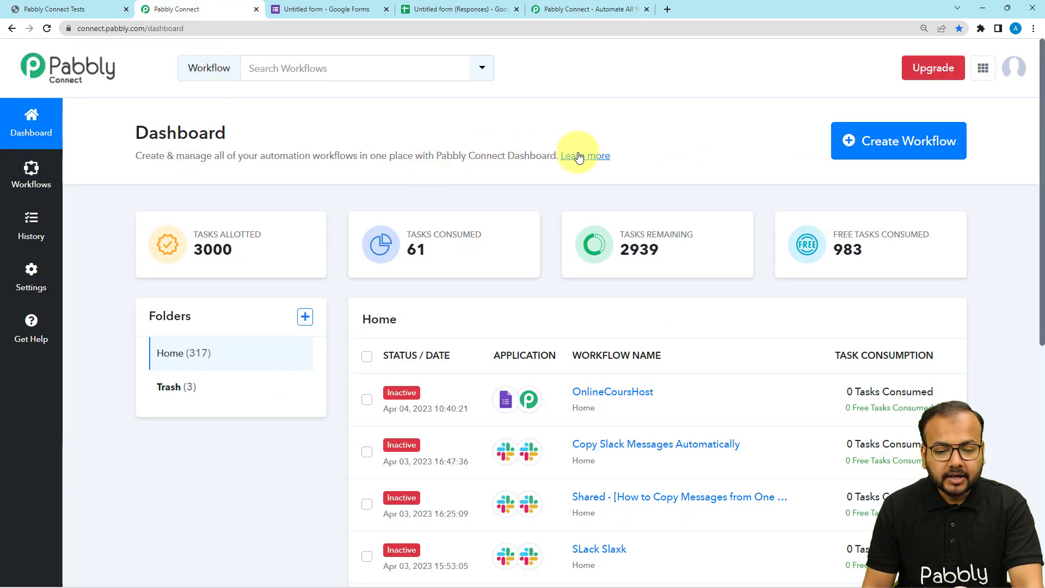
pyautogui.click(895, 152)
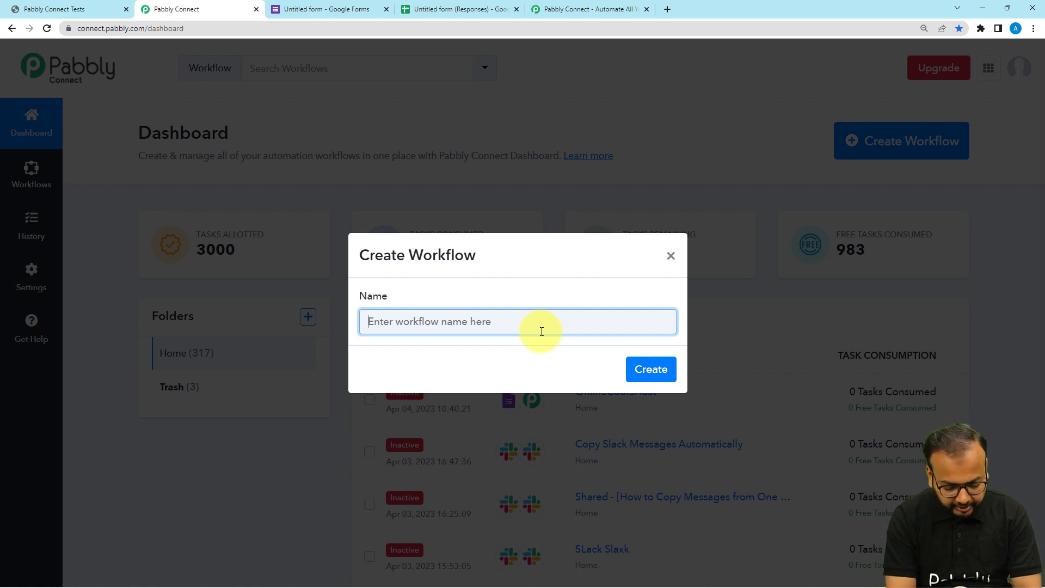
pyautogui.write('Course Enrollment Automation')
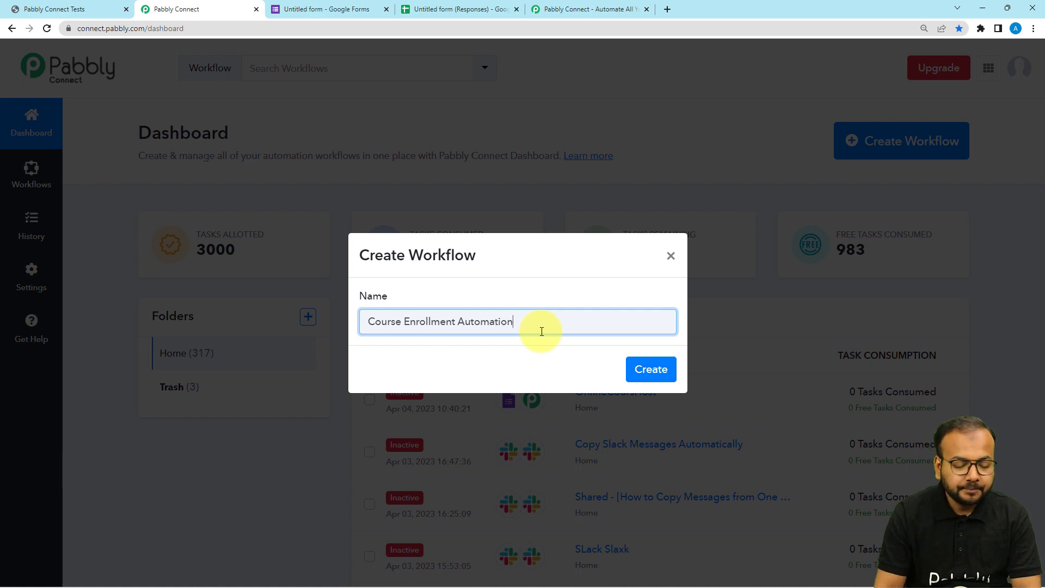
pyautogui.click(650, 373)
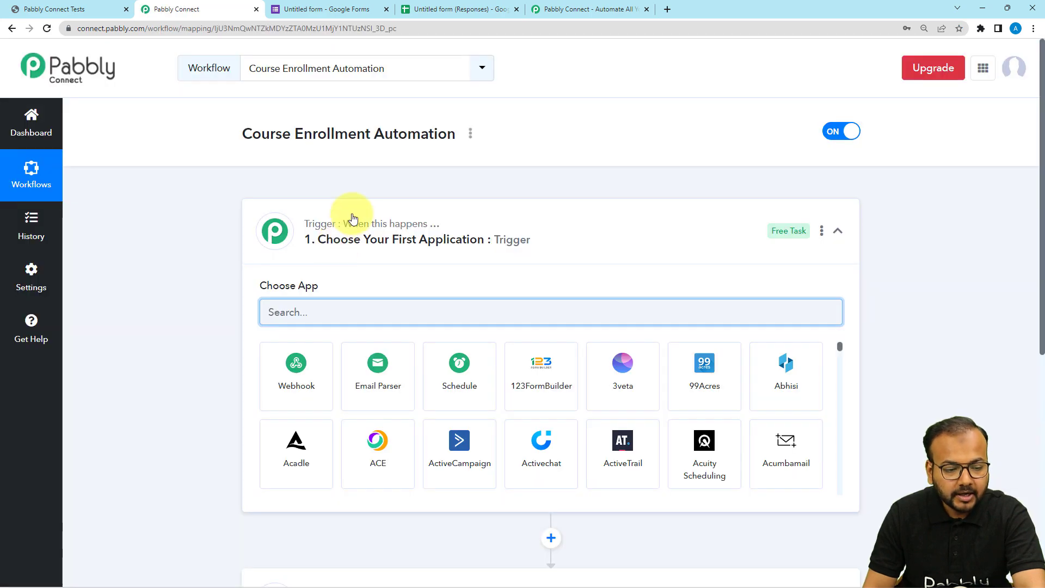
# - Collapse the trigger section, then review the Course Enrollment Form's questions in Google Forms and the All Courses page of the course site
pyautogui.click(352, 218)
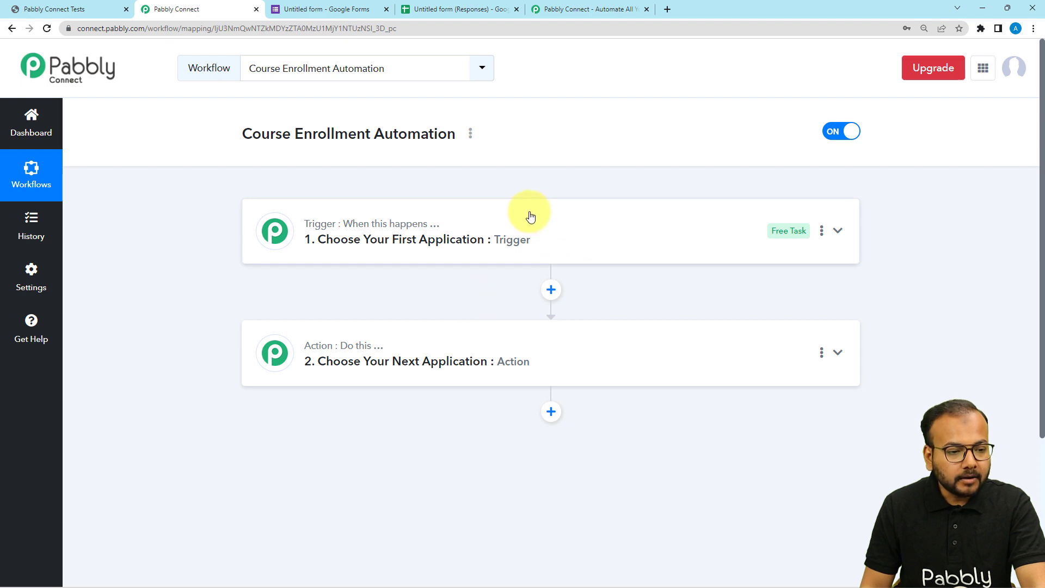
pyautogui.click(355, 10)
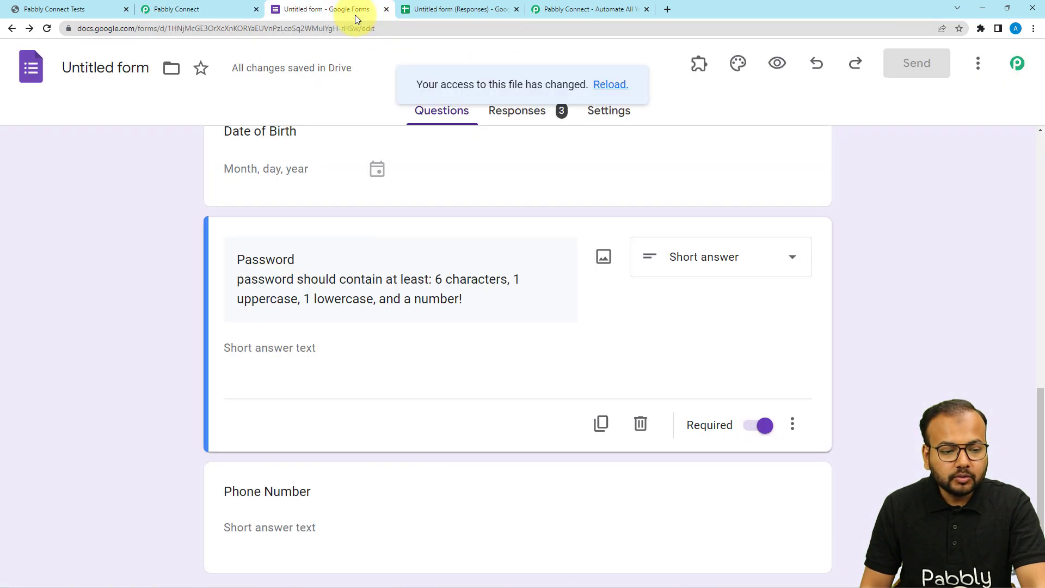
pyautogui.scroll(12, 568, 227)
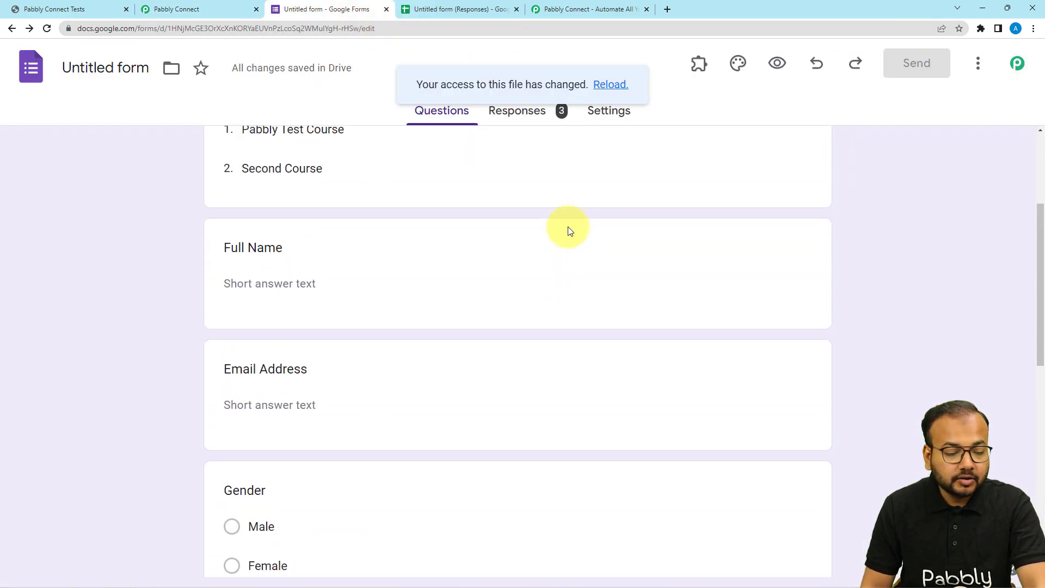
pyautogui.scroll(1, 568, 226)
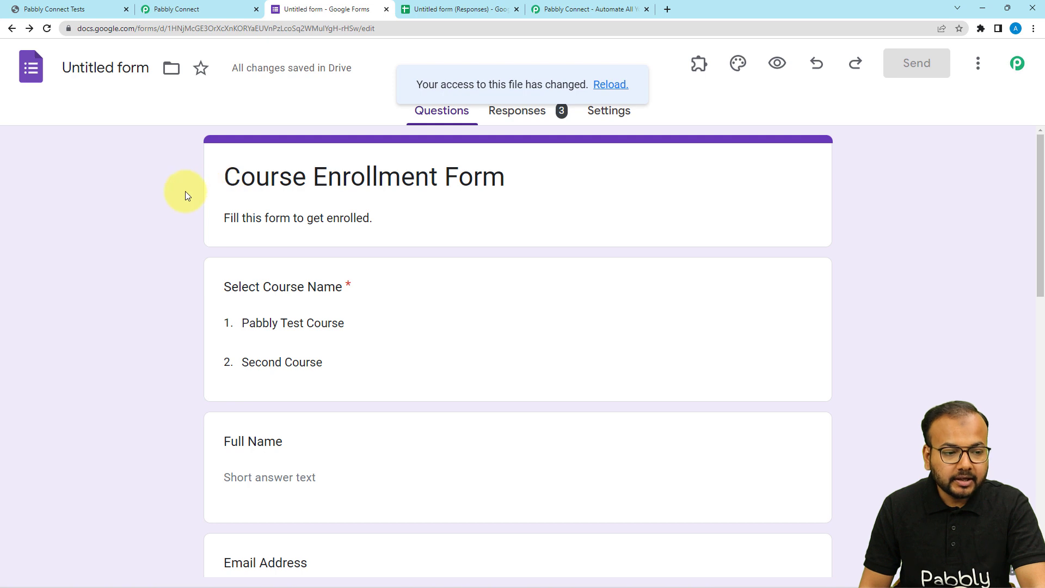
pyautogui.click(109, 12)
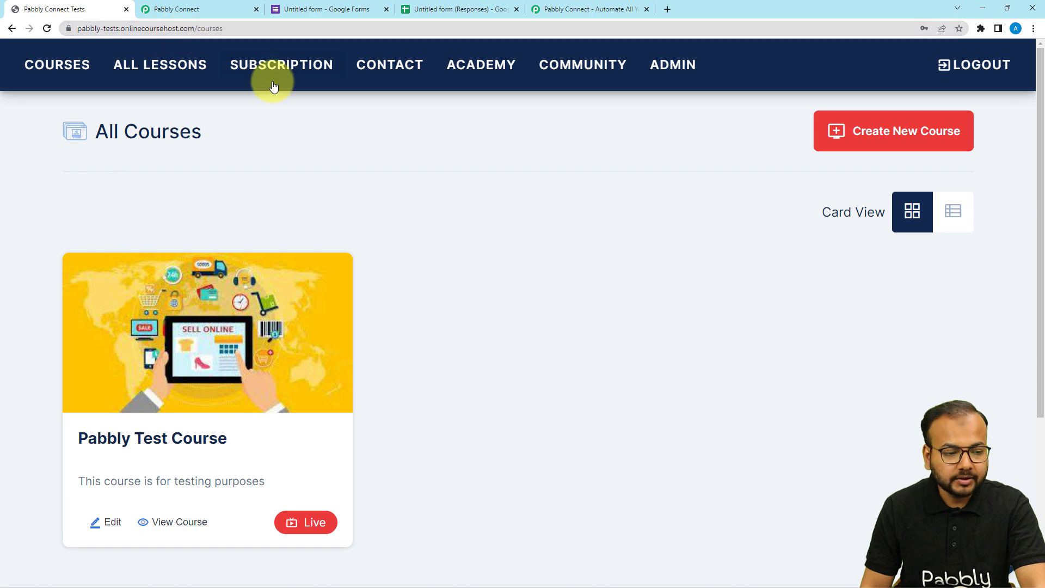
pyautogui.click(362, 13)
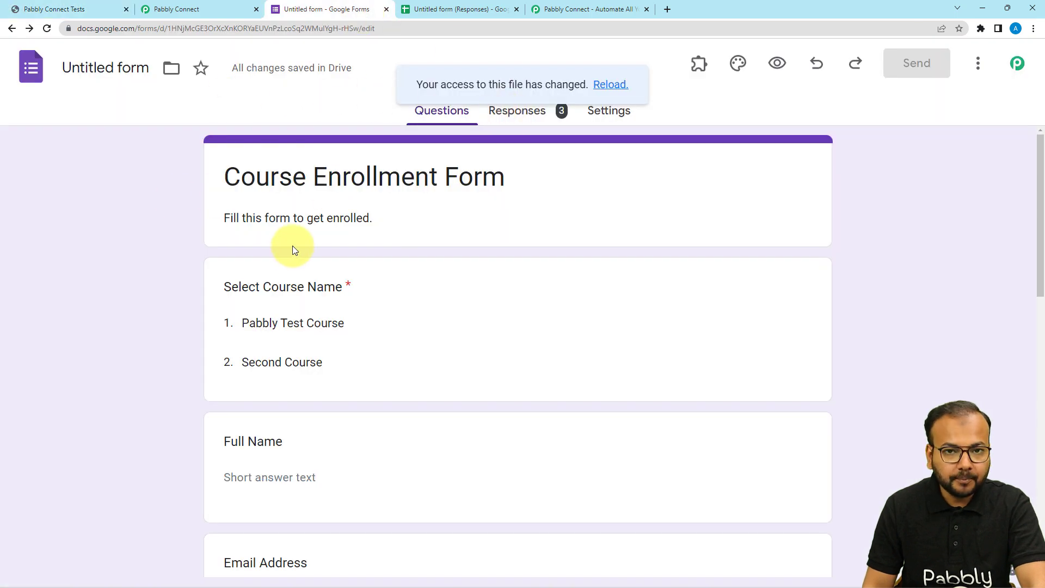
# - In the Pabbly Connect workflow, set the trigger app to Google Forms with the New Response Received event
pyautogui.click(178, 11)
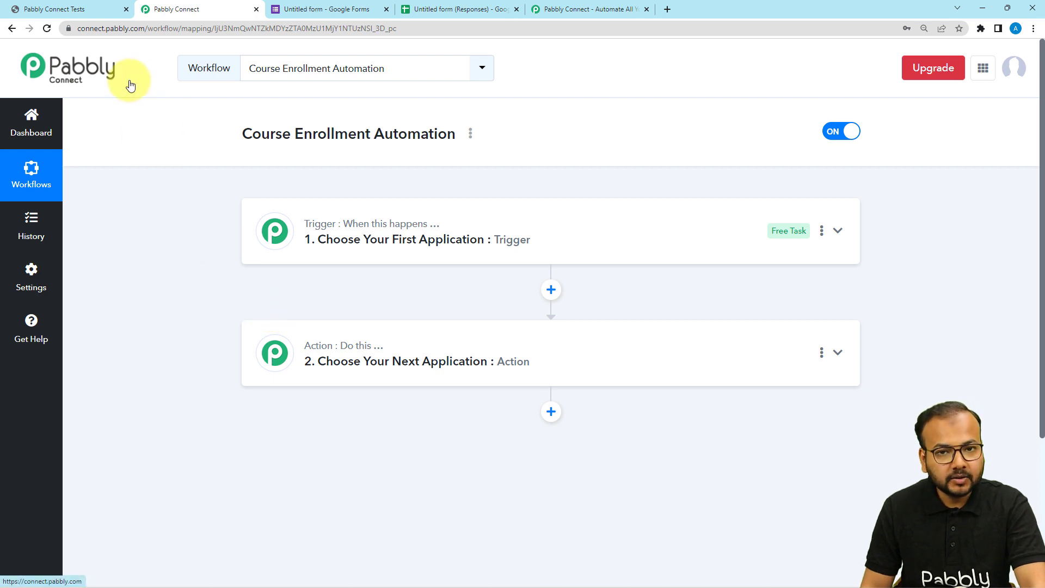
pyautogui.click(314, 240)
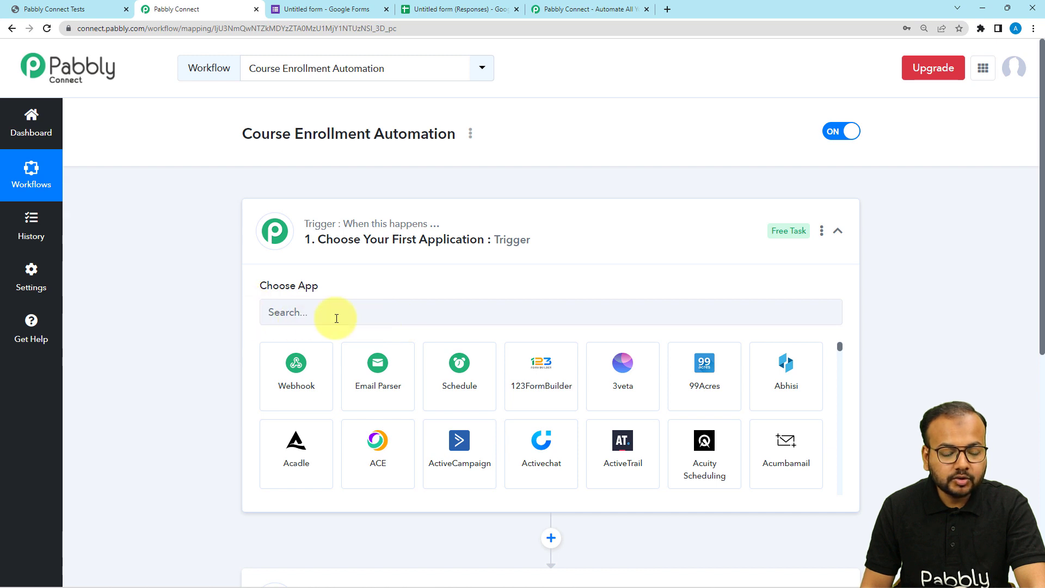
pyautogui.click(390, 317)
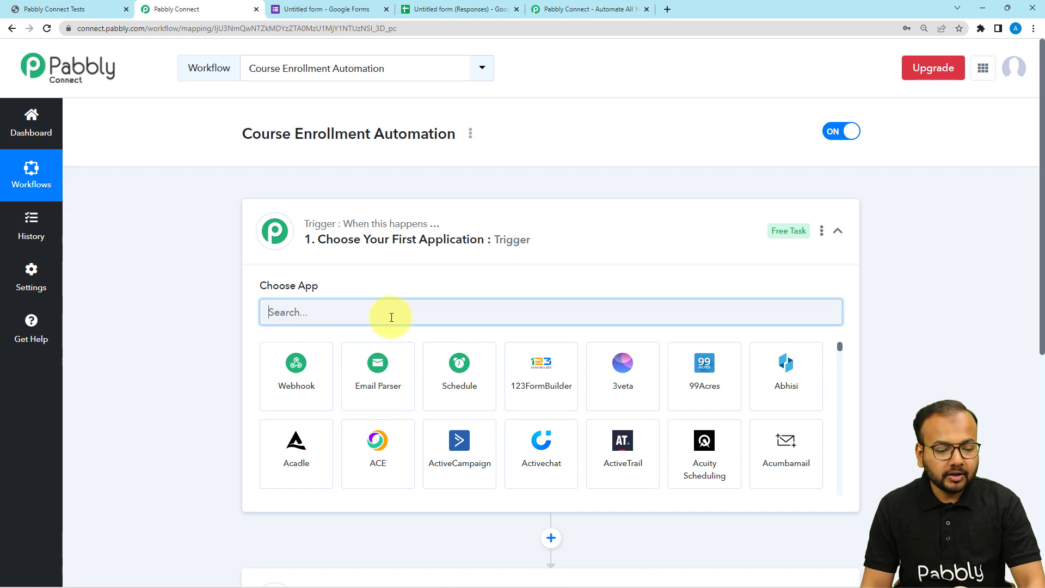
pyautogui.write('goo')
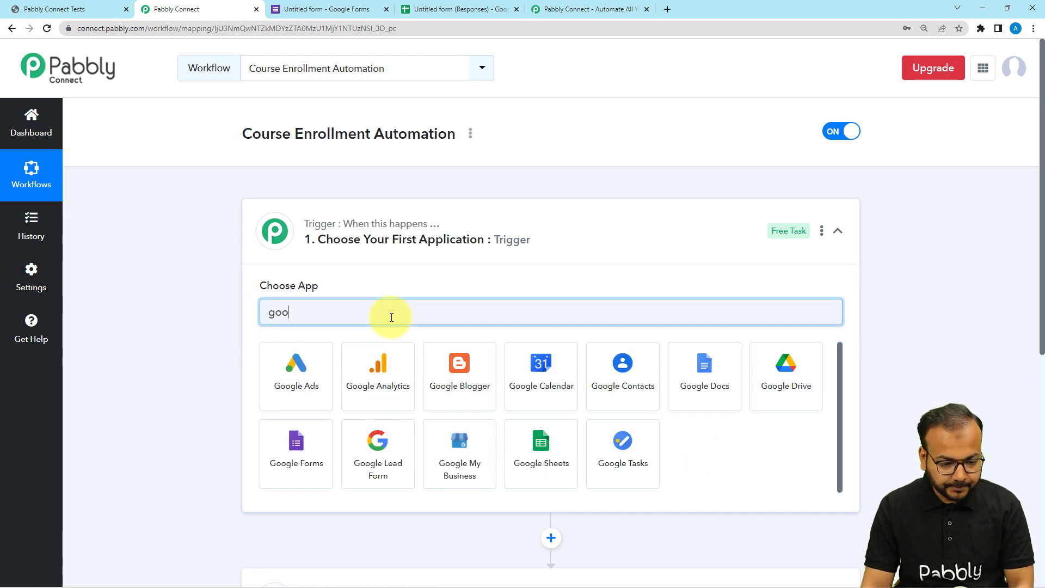
pyautogui.click(277, 451)
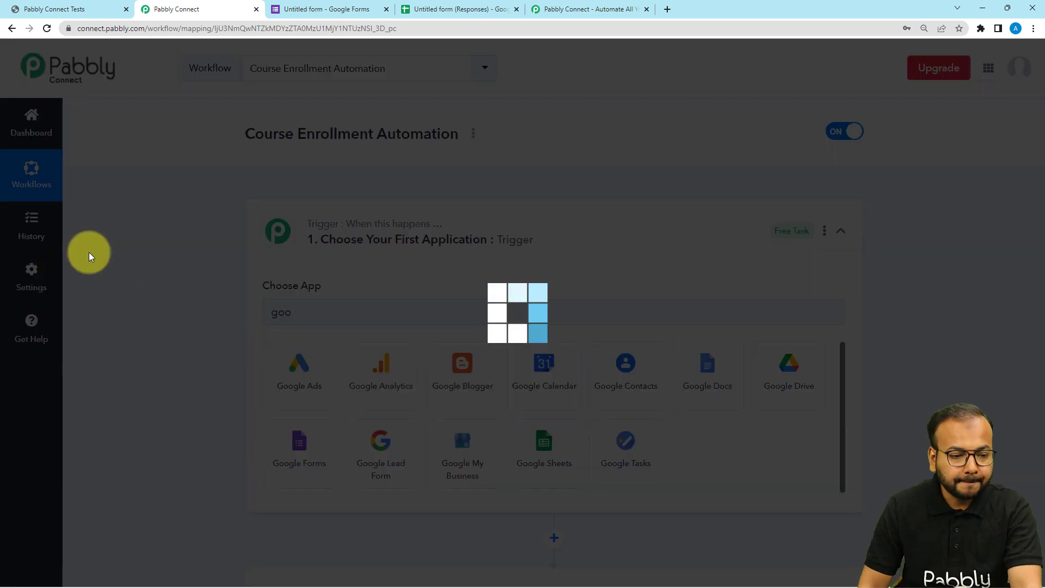
pyautogui.scroll(-1, 88, 252)
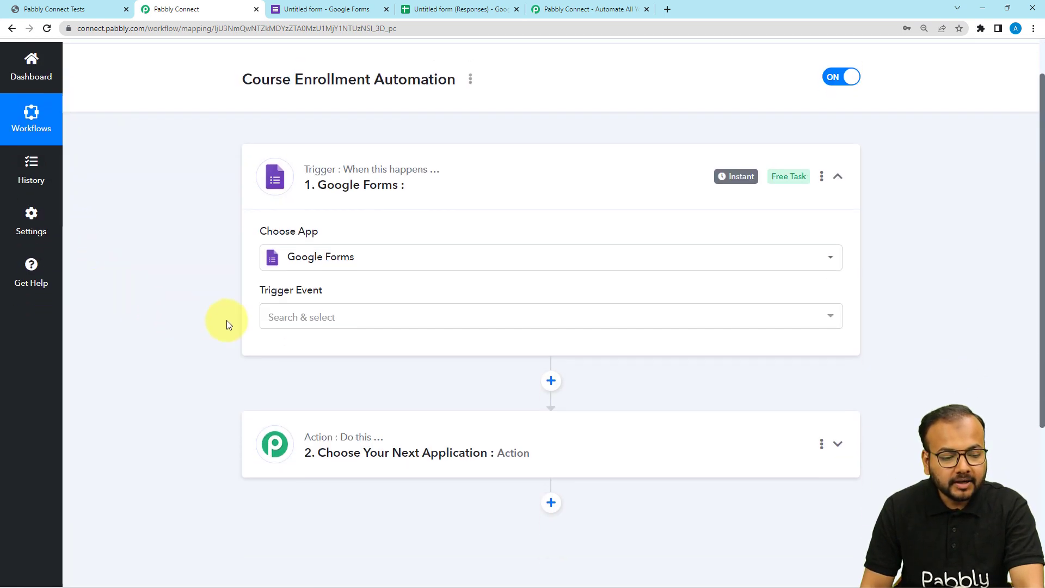
pyautogui.click(286, 327)
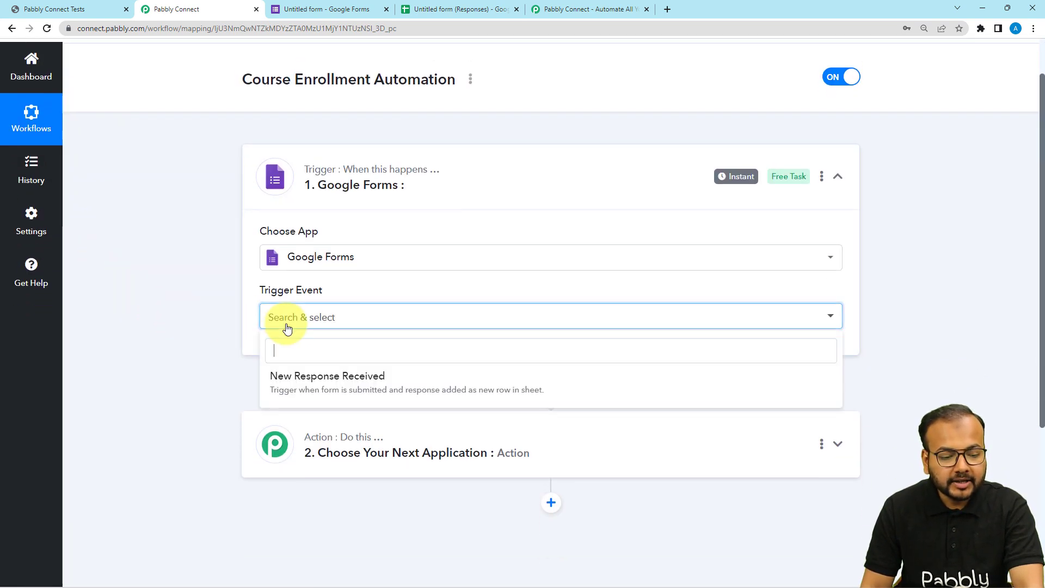
pyautogui.click(354, 392)
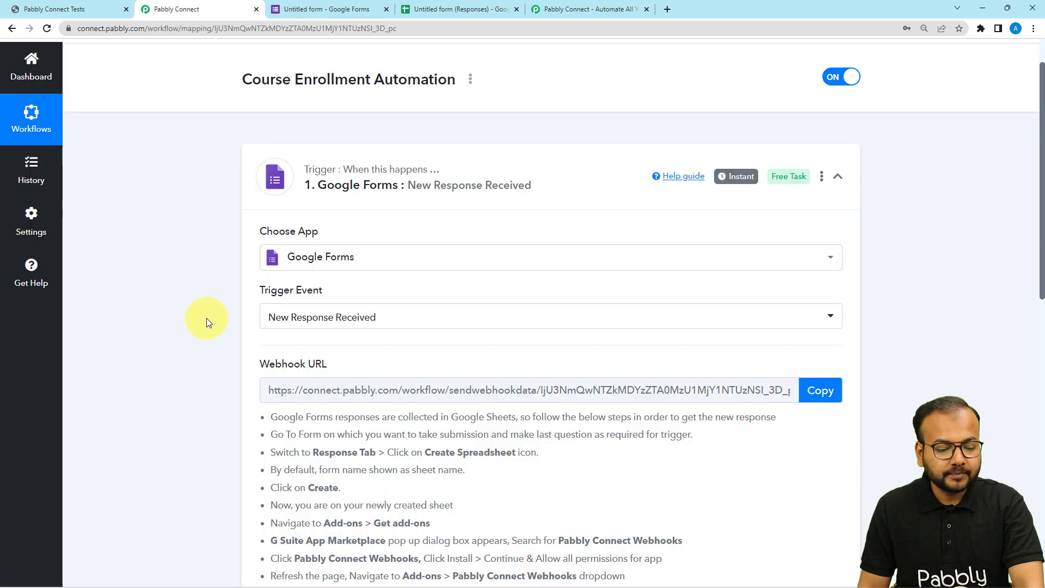
# - Read the Google Forms trigger's webhook URL section and its setup instructions
pyautogui.scroll(-2, 221, 363)
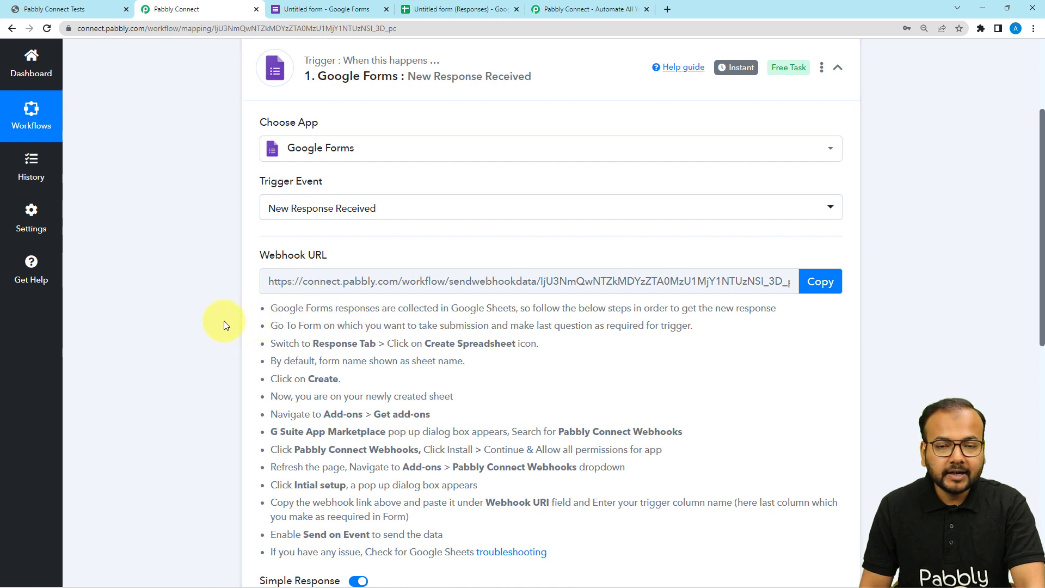
pyautogui.scroll(-1, 221, 326)
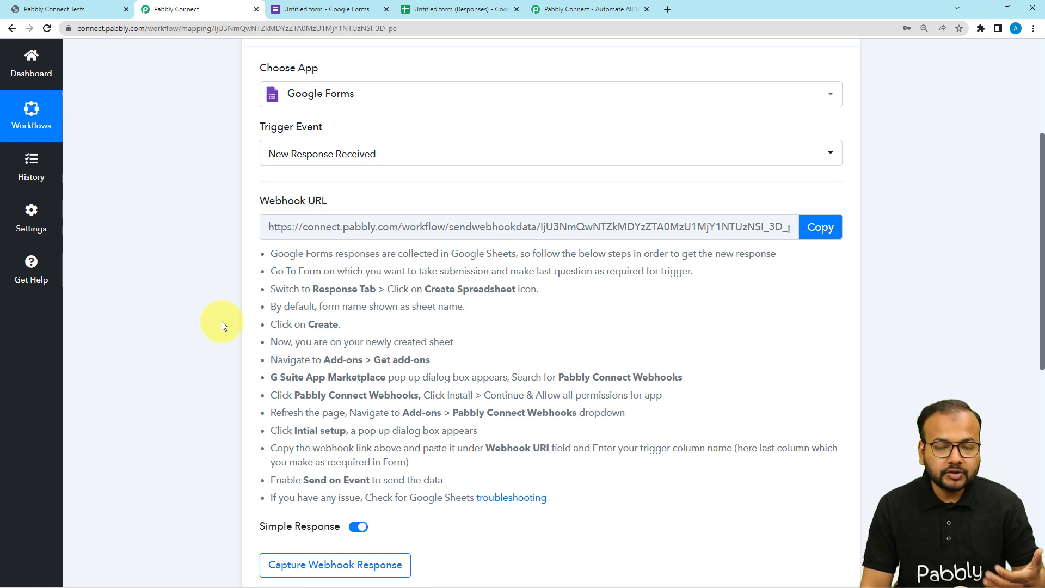
pyautogui.scroll(-1, 221, 324)
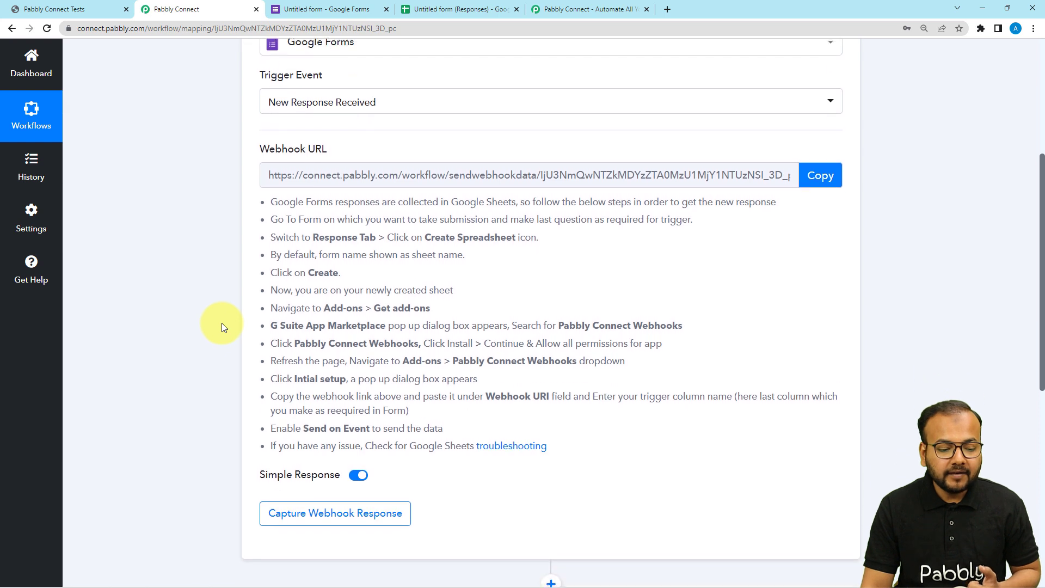
pyautogui.scroll(-3, 221, 322)
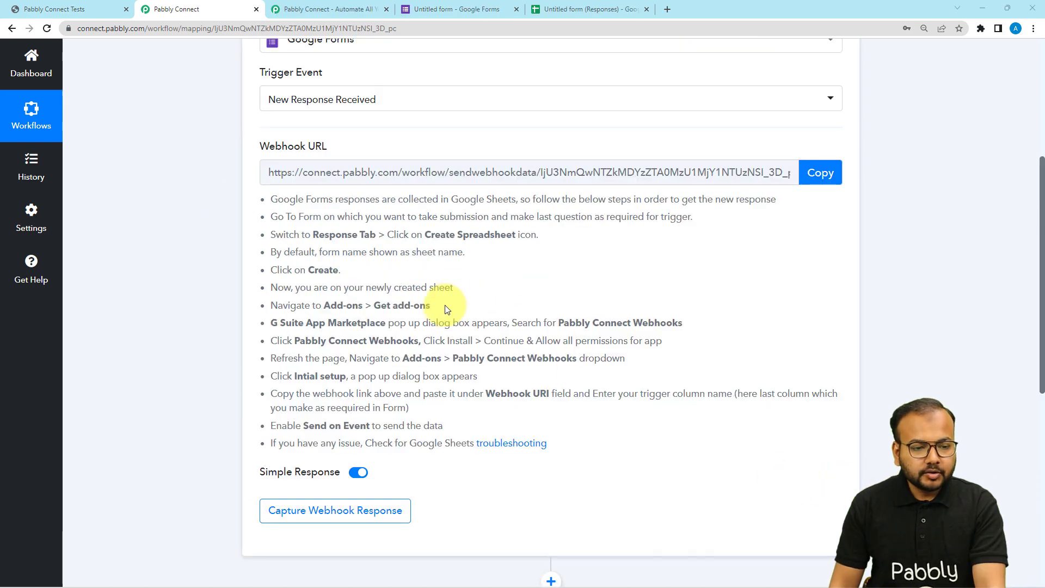
# - Open the enrollment form's preview from Google Forms and check its fields against the columns of the linked responses spreadsheet
pyautogui.click(423, 11)
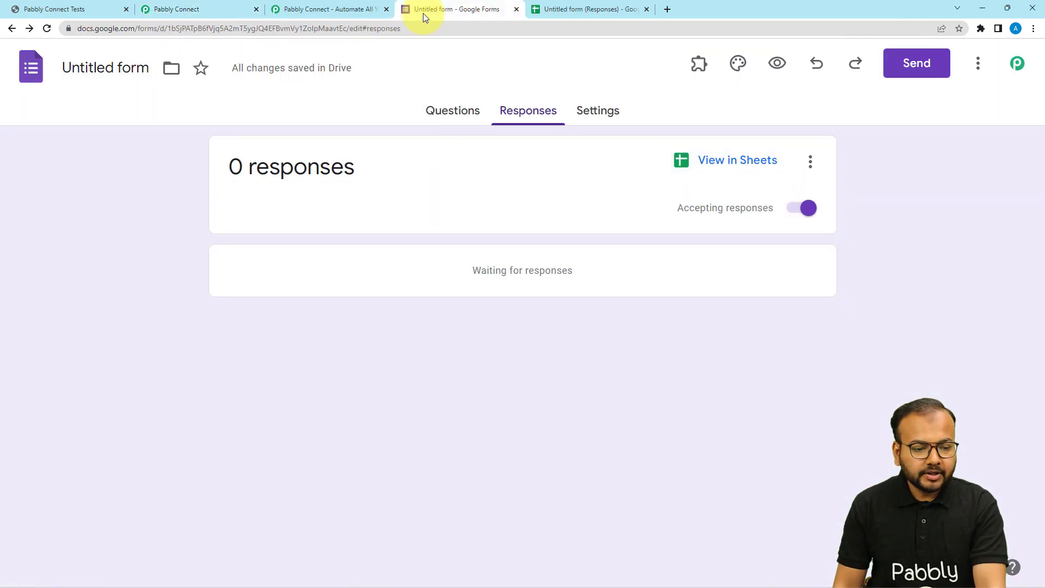
pyautogui.click(775, 65)
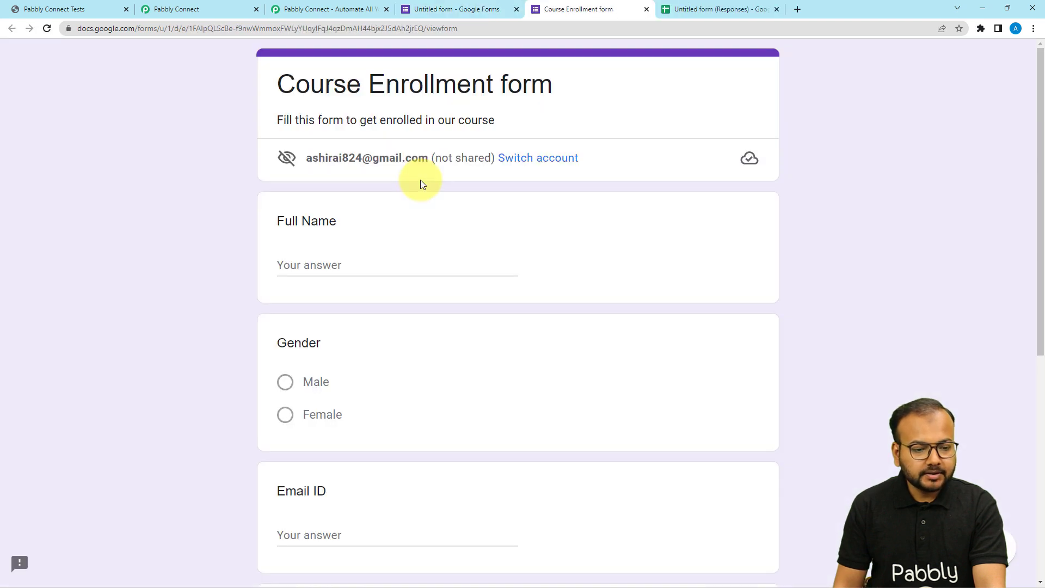
pyautogui.scroll(-1, 425, 197)
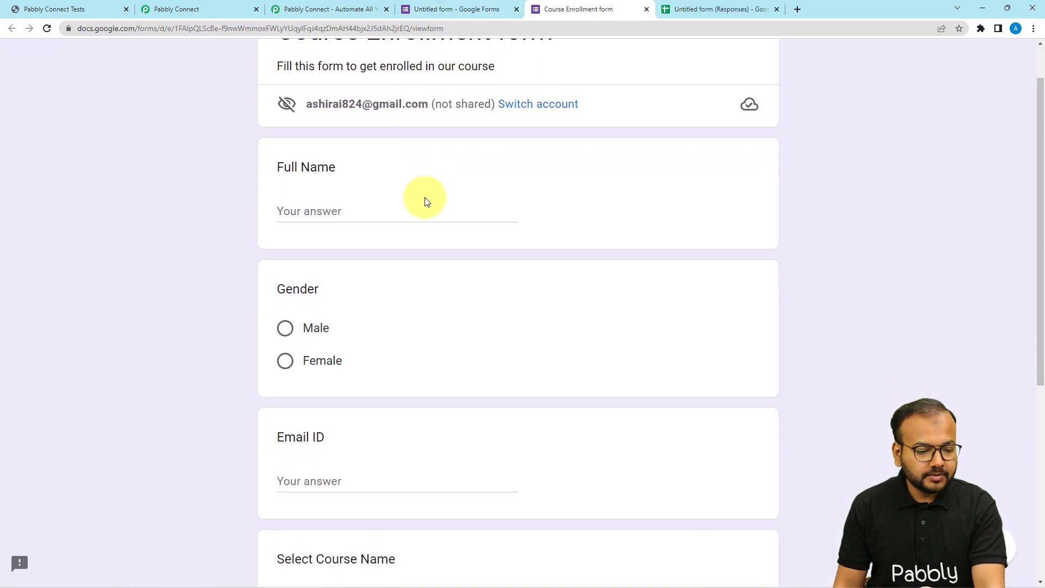
pyautogui.scroll(-5, 426, 201)
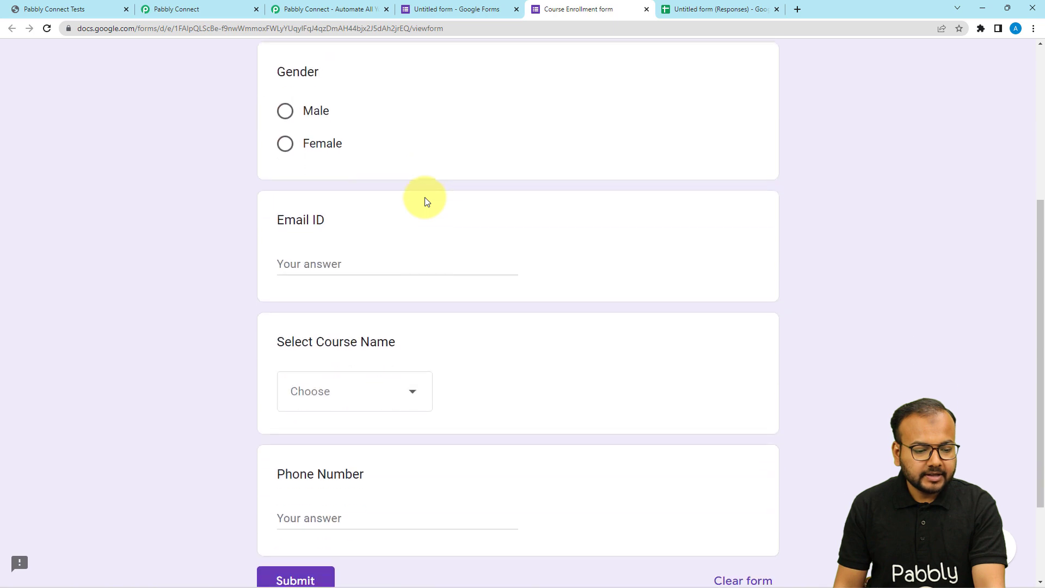
pyautogui.click(683, 15)
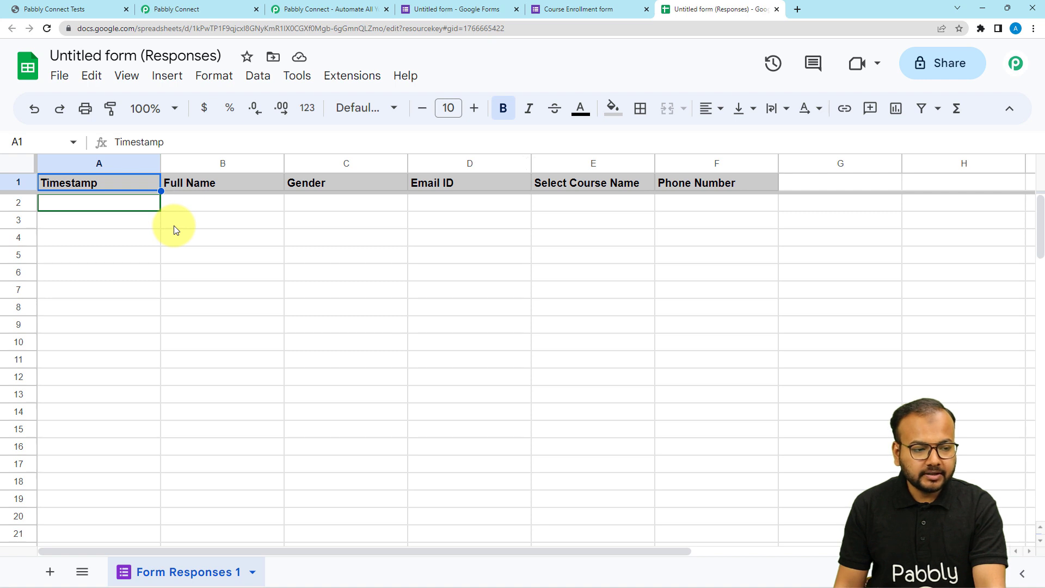
pyautogui.click(585, 9)
pyautogui.scroll(6, 490, 149)
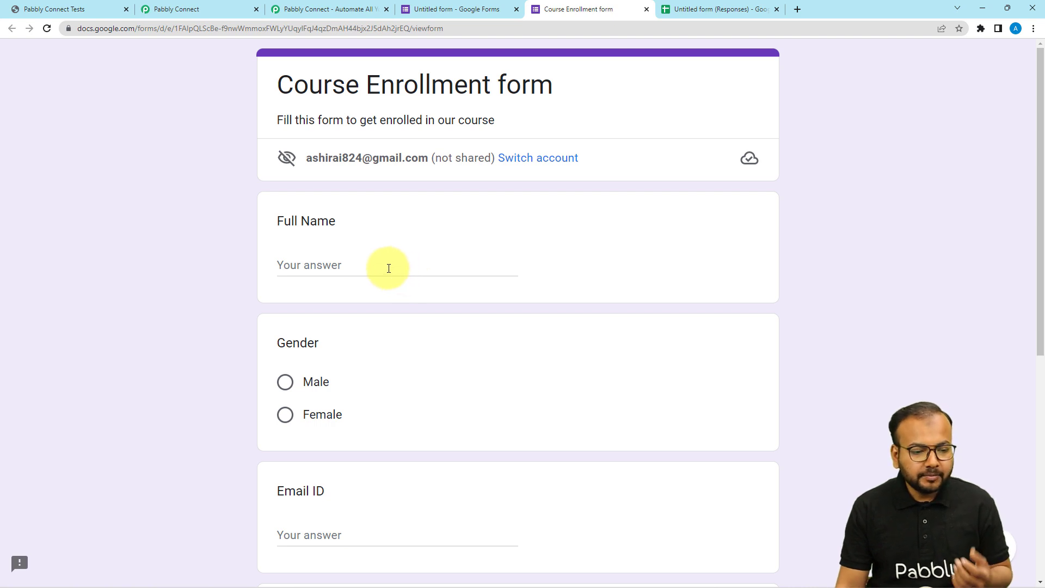
# - Fill in the test student's full name, email and phone number, select Female and Pabbly Test Course, and submit the form
pyautogui.click(303, 267)
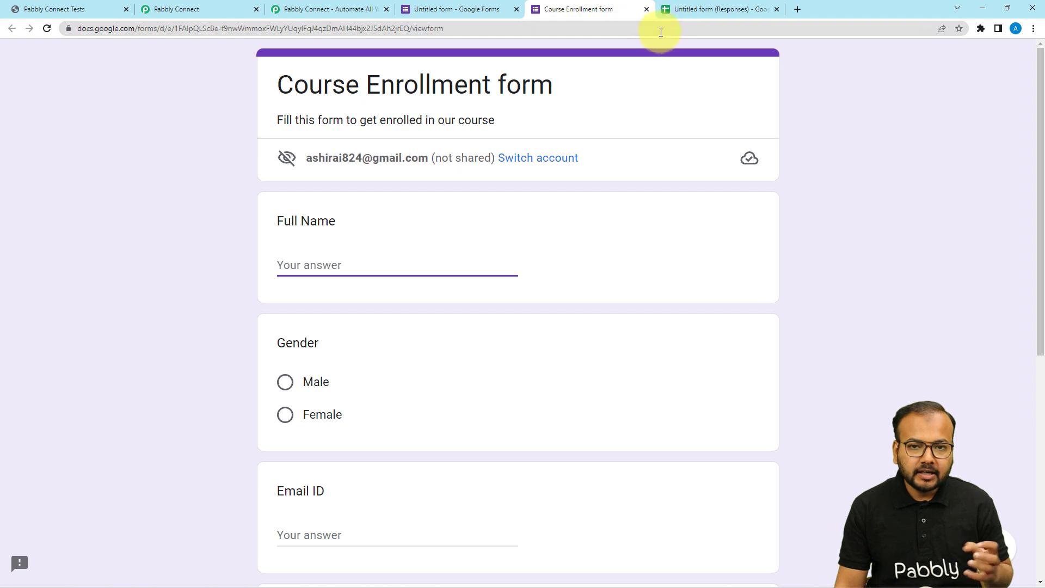
pyautogui.write('D')
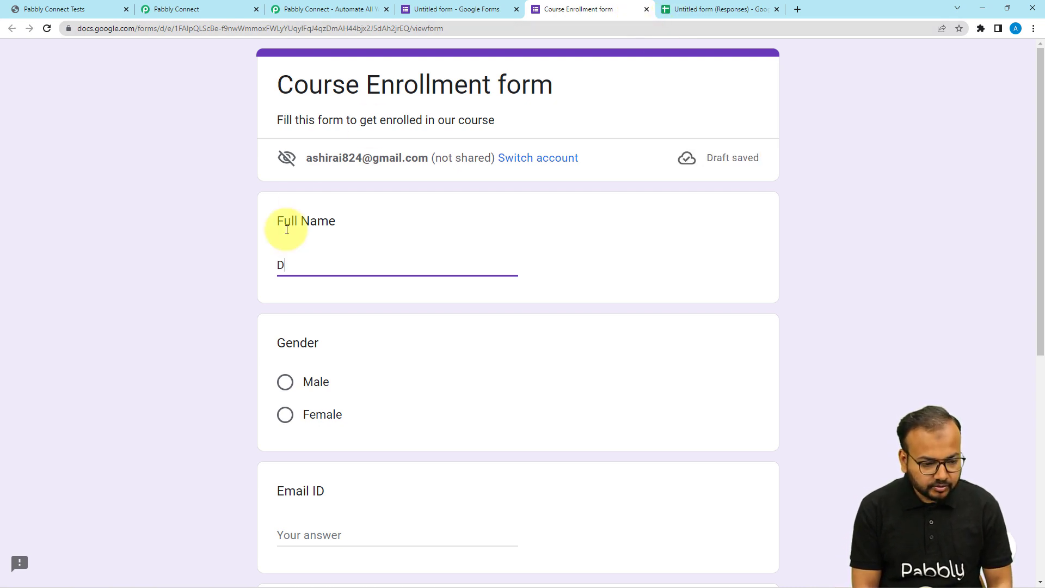
pyautogui.write('emo')
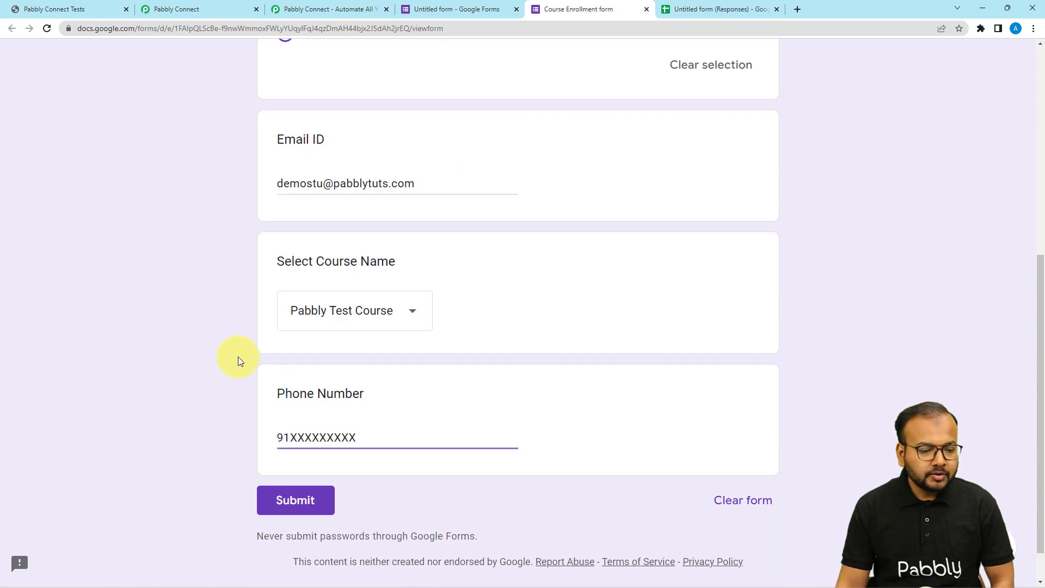
pyautogui.scroll(7, 237, 357)
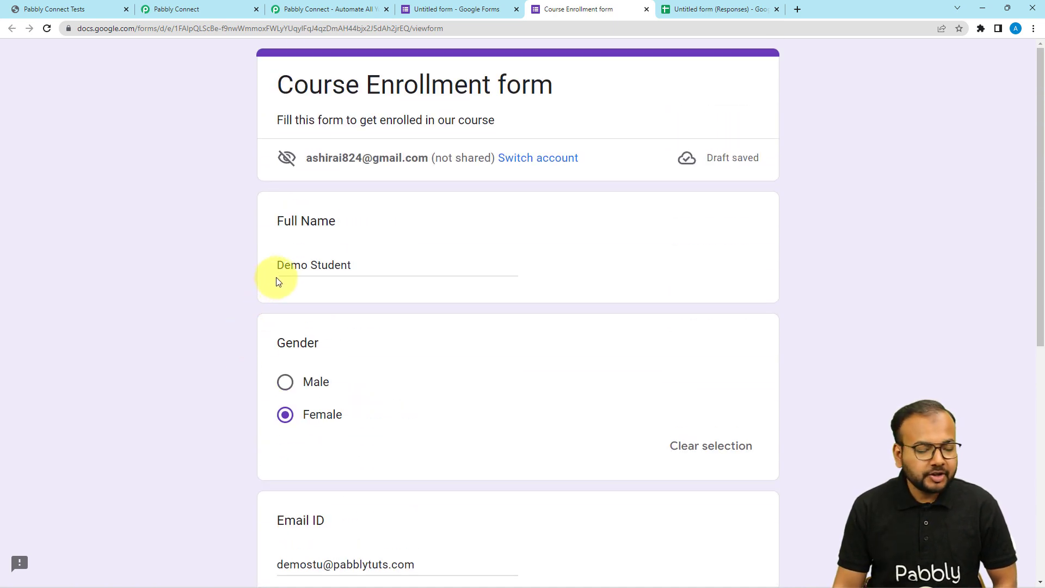
pyautogui.scroll(-3, 247, 308)
pyautogui.scroll(-5, 247, 308)
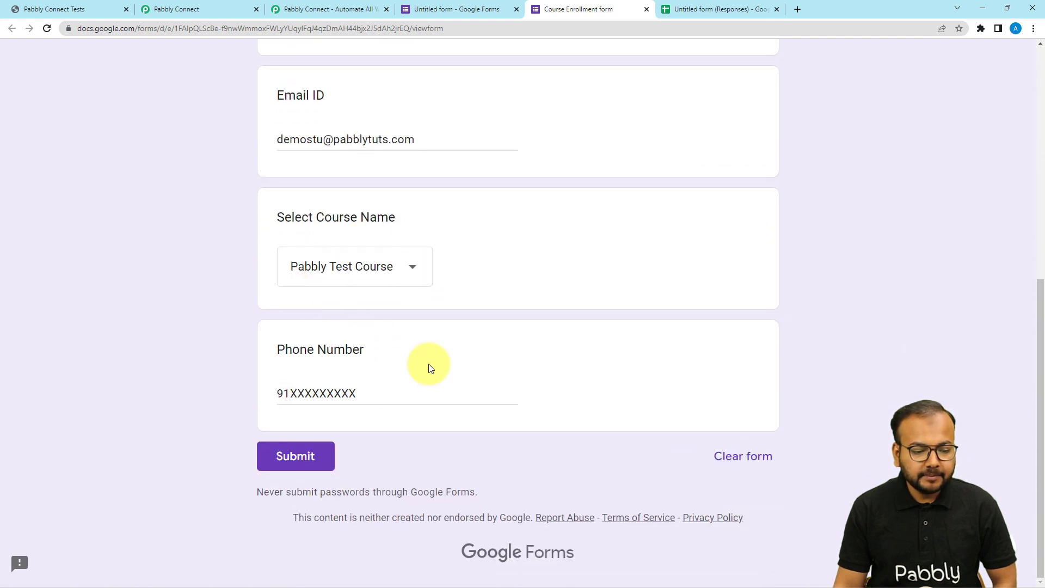
pyautogui.click(277, 457)
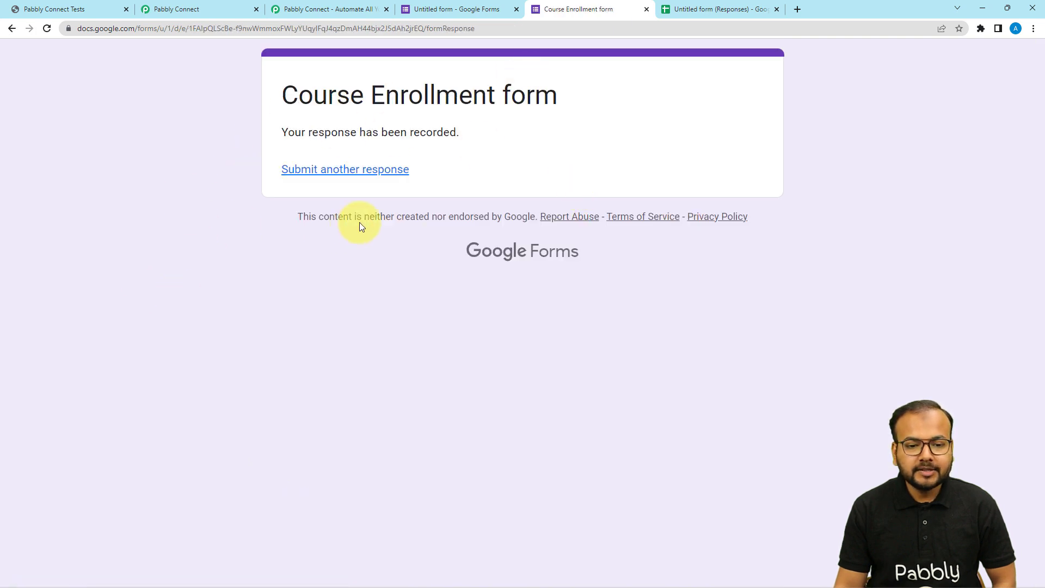
# - Check the new submission in the form responses spreadsheet, and switch to the same sheet in the incognito window
pyautogui.click(691, 11)
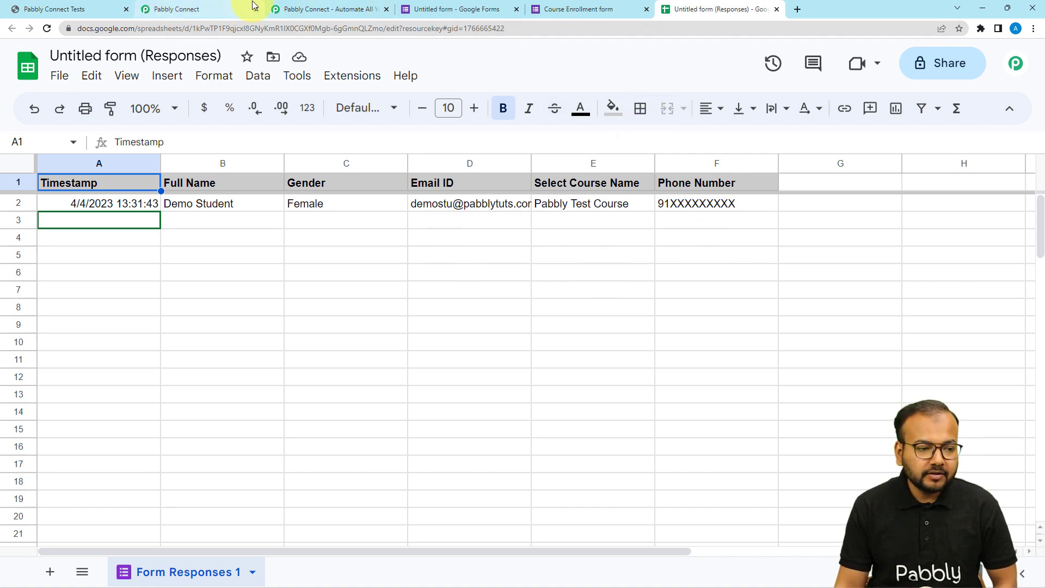
pyautogui.moveTo(457, 205)
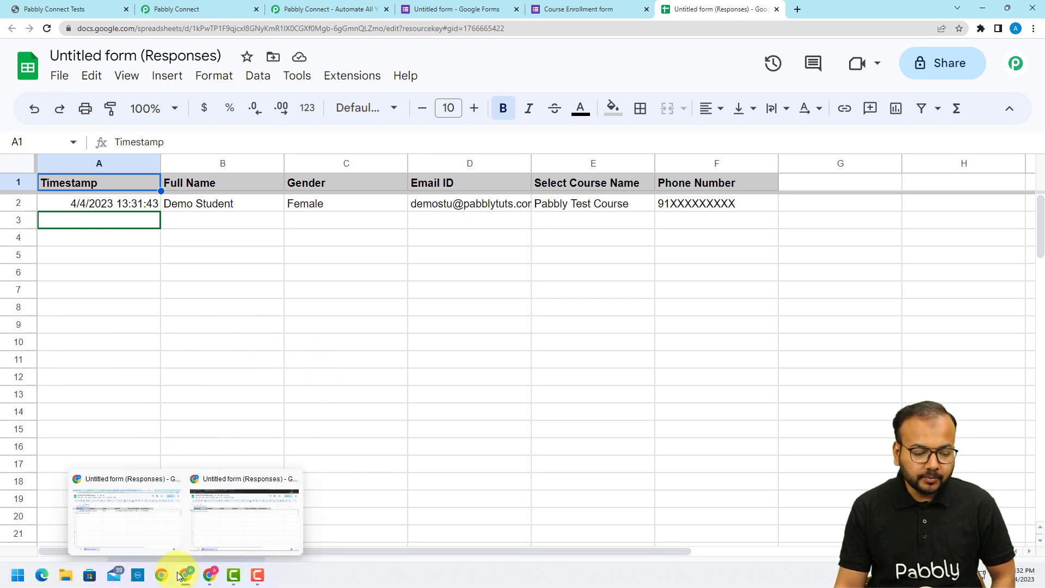
pyautogui.click(198, 538)
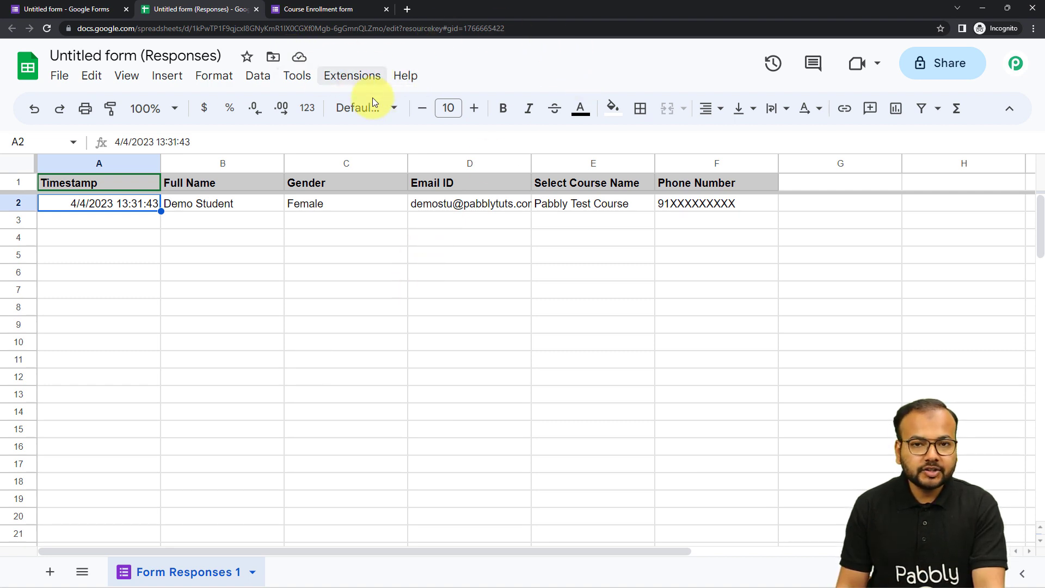
# - Look up the Pabbly Connect Webhooks add-on in the Google Workspace Marketplace, and close the marketplace
pyautogui.click(360, 77)
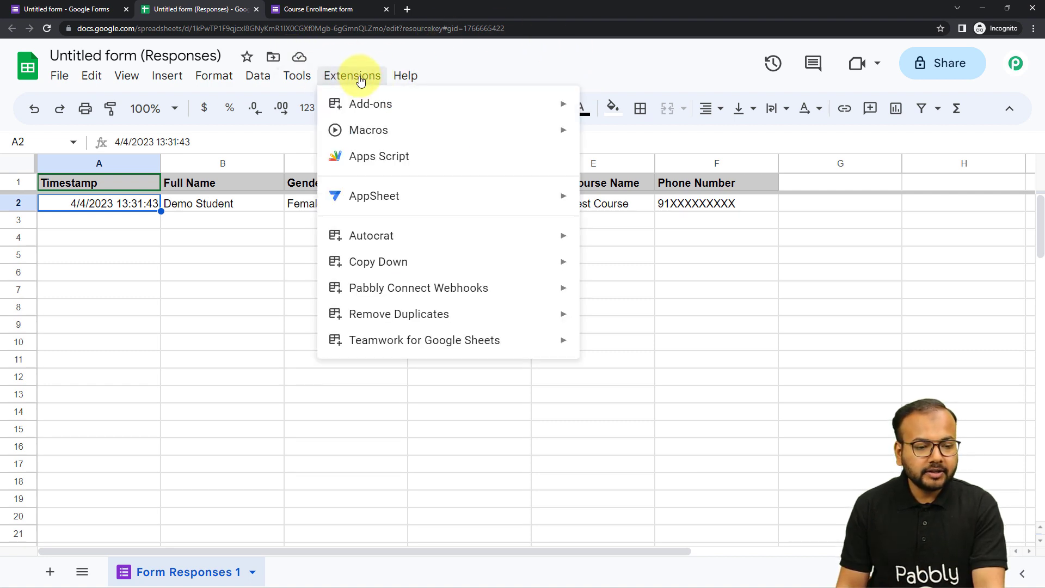
pyautogui.moveTo(350, 107)
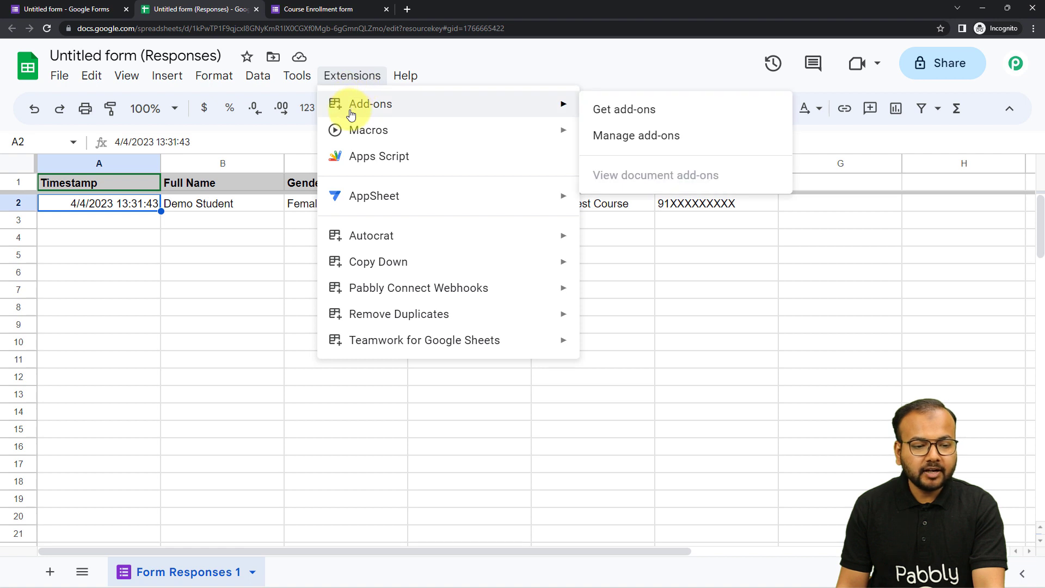
pyautogui.click(610, 111)
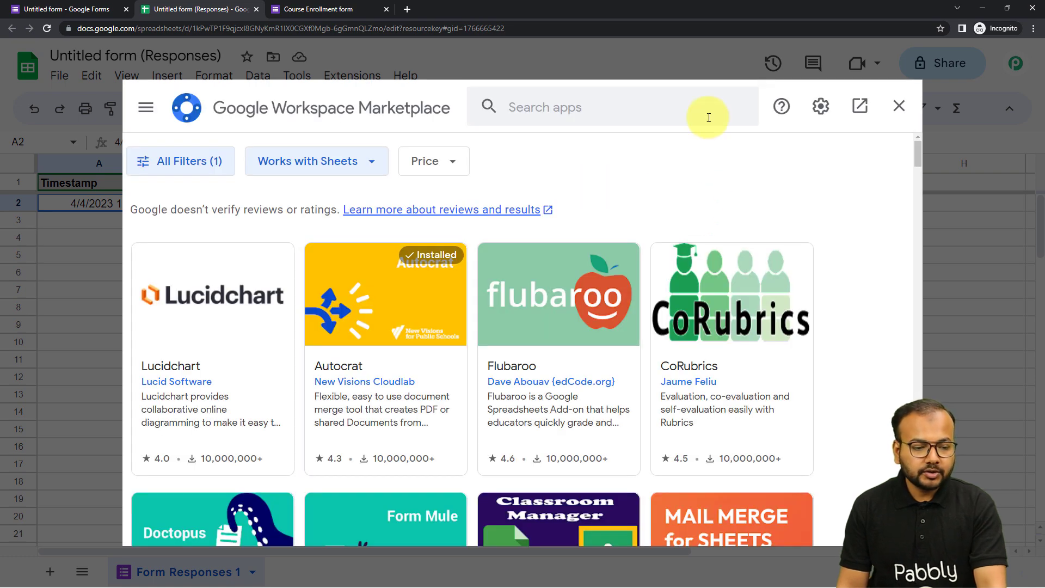
pyautogui.click(683, 107)
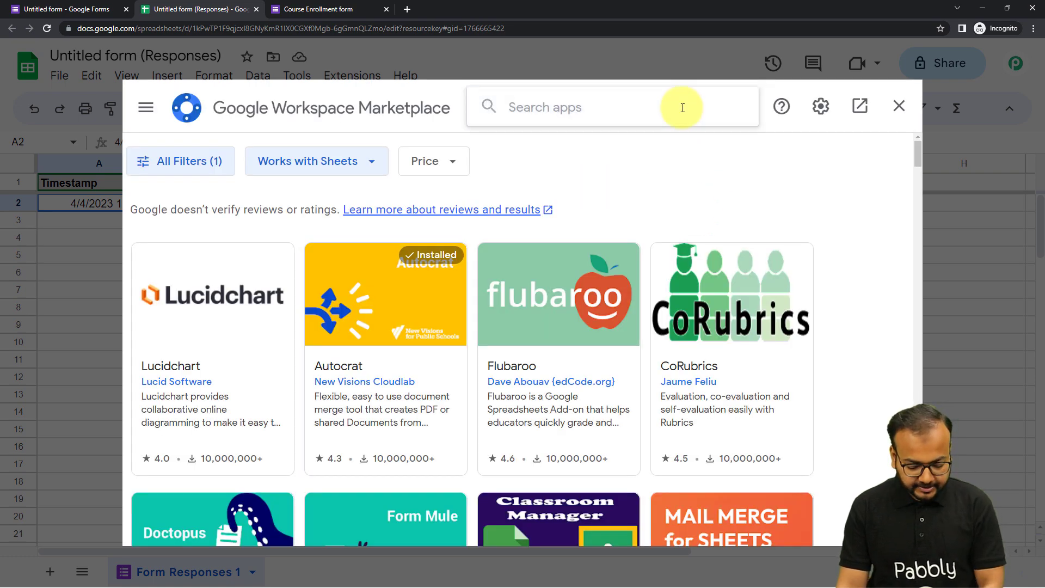
pyautogui.write('pabb')
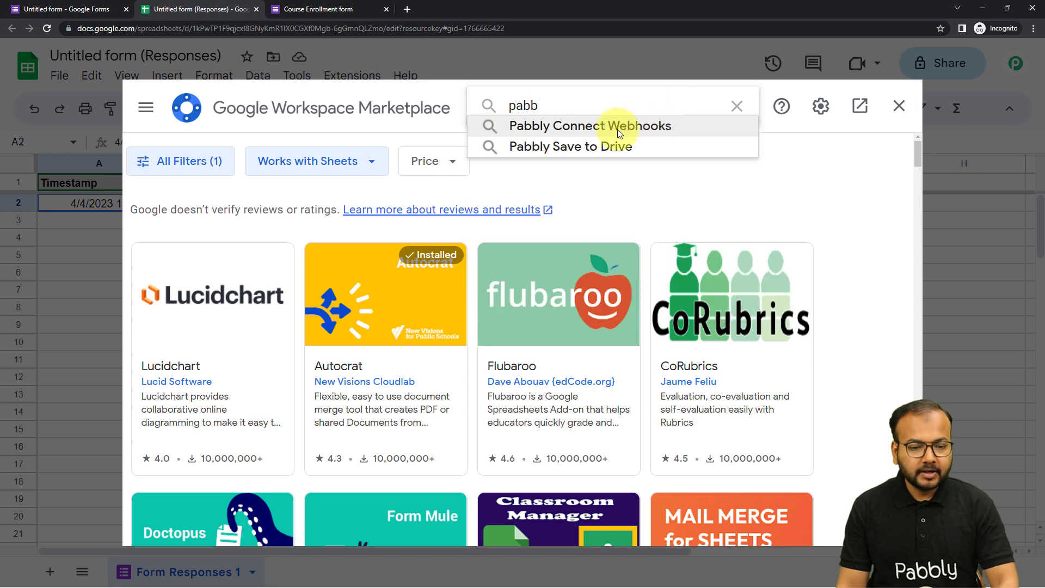
pyautogui.click(618, 129)
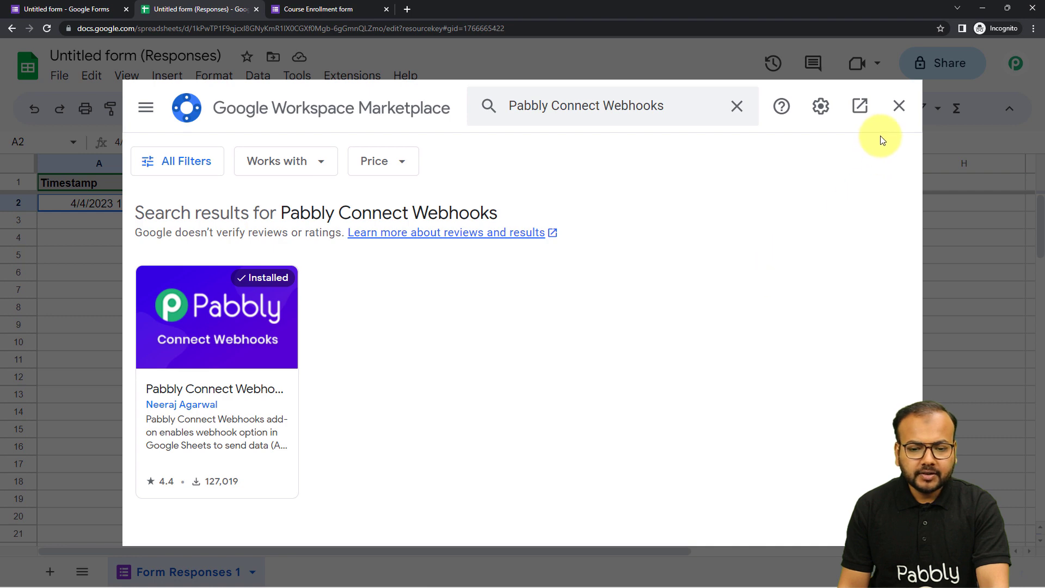
pyautogui.click(892, 112)
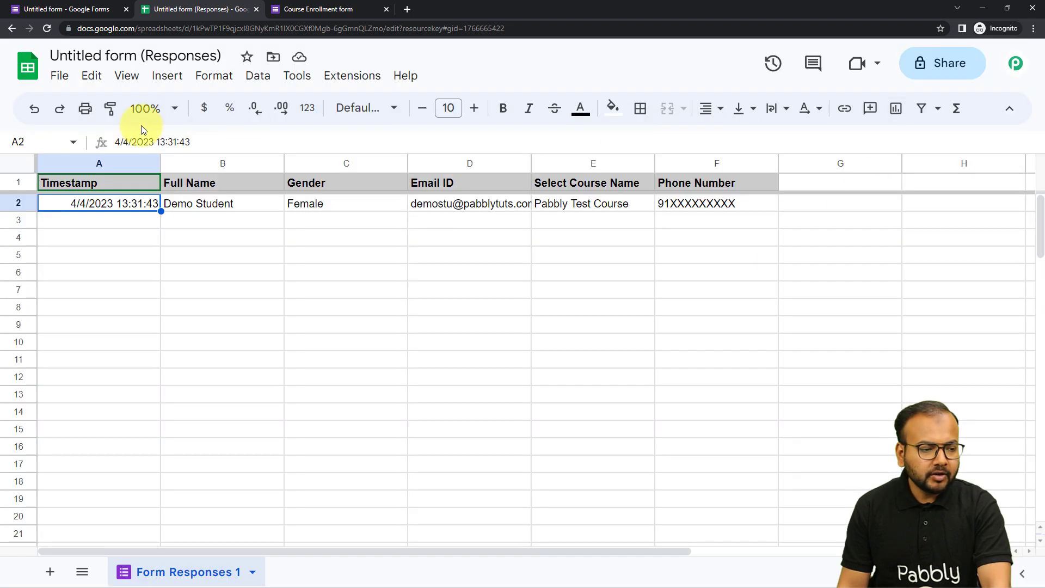
# - Reload the responses sheet, and read the trigger column explanation in the Initial Setup of Pabbly Connect Webhooks
pyautogui.click(51, 27)
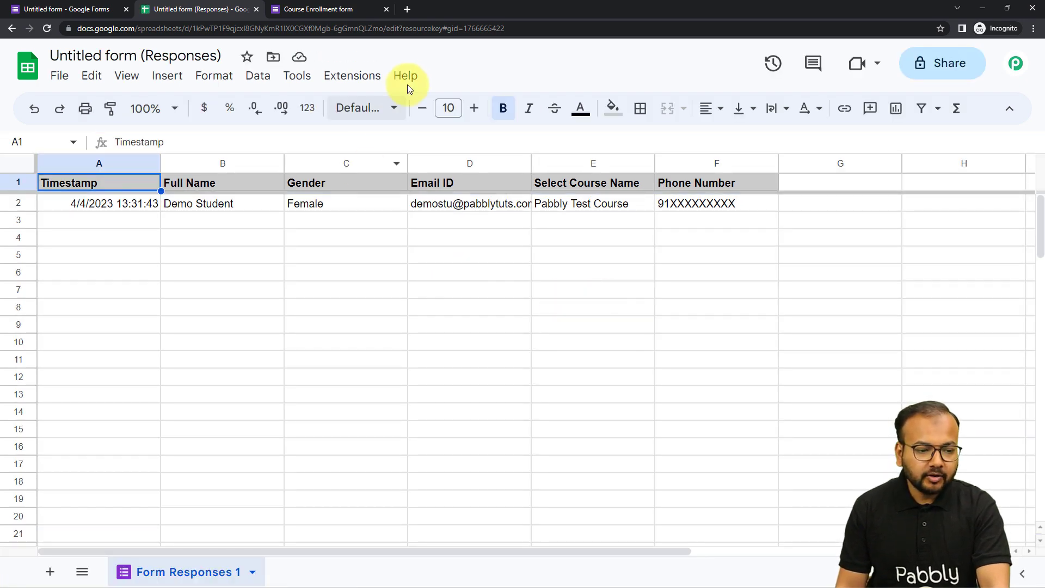
pyautogui.click(348, 76)
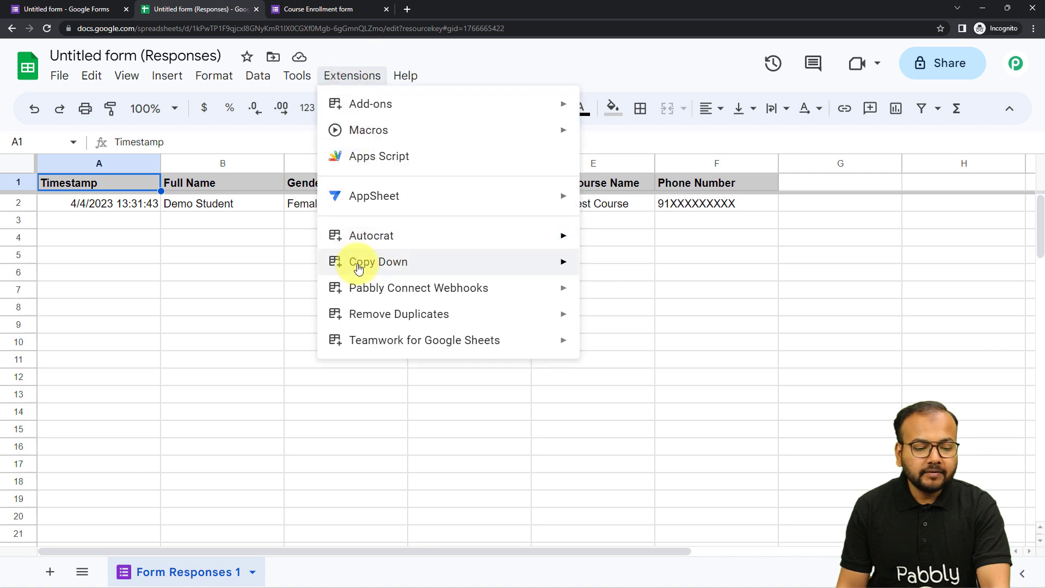
pyautogui.moveTo(354, 292)
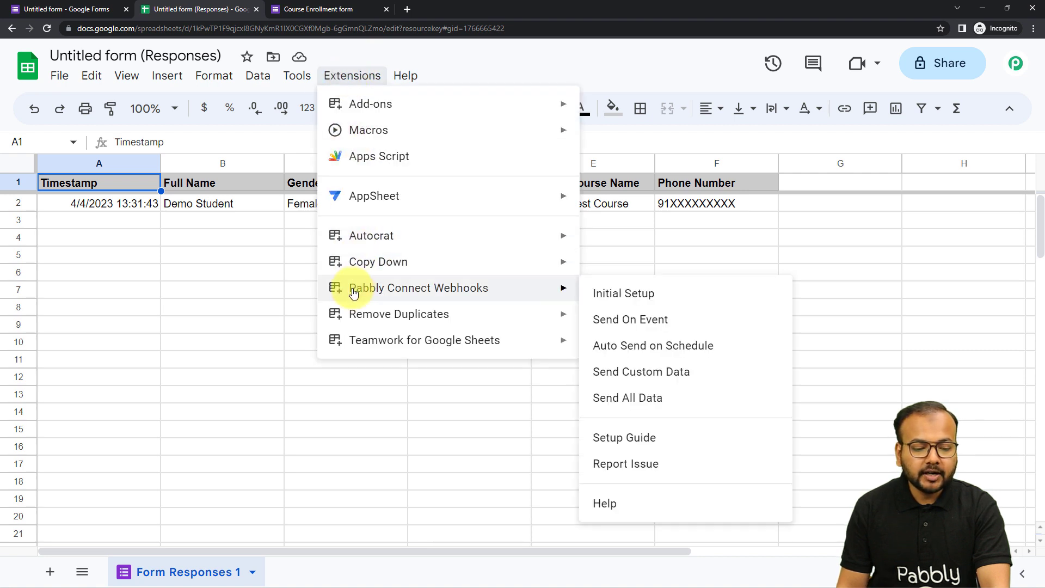
pyautogui.moveTo(350, 312)
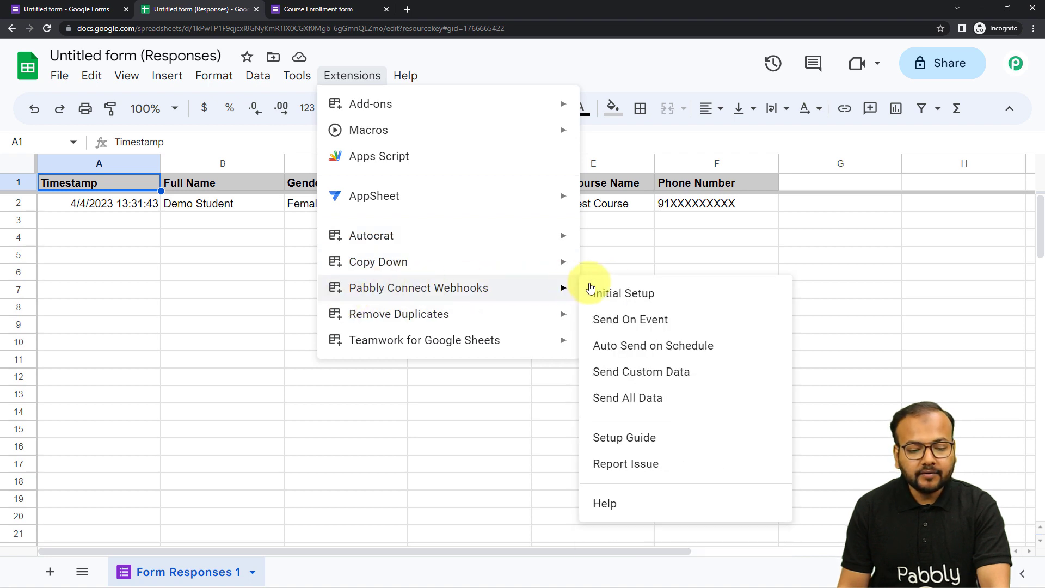
pyautogui.click(620, 298)
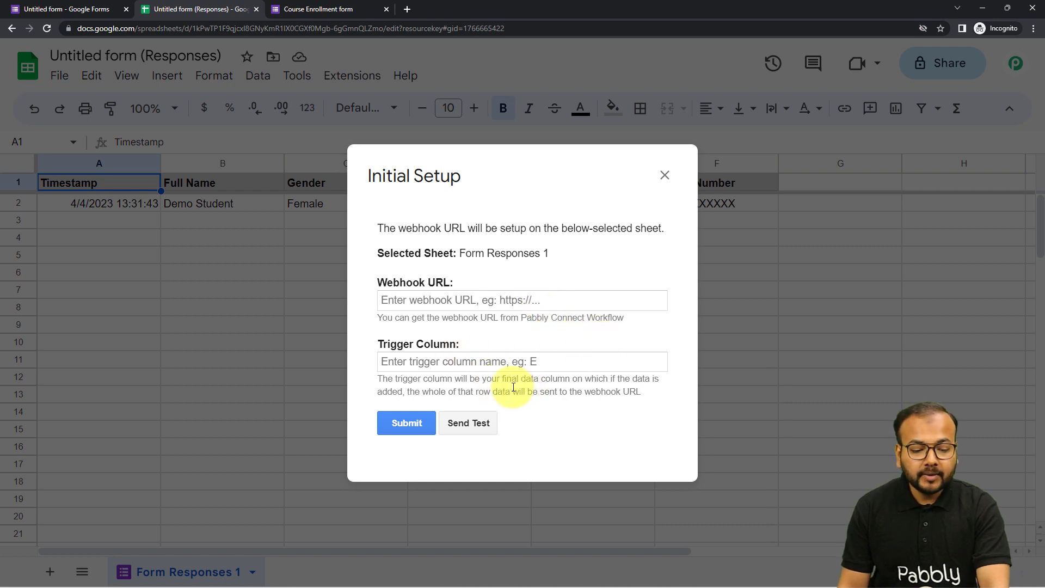
pyautogui.moveTo(504, 380); pyautogui.dragTo(564, 388)
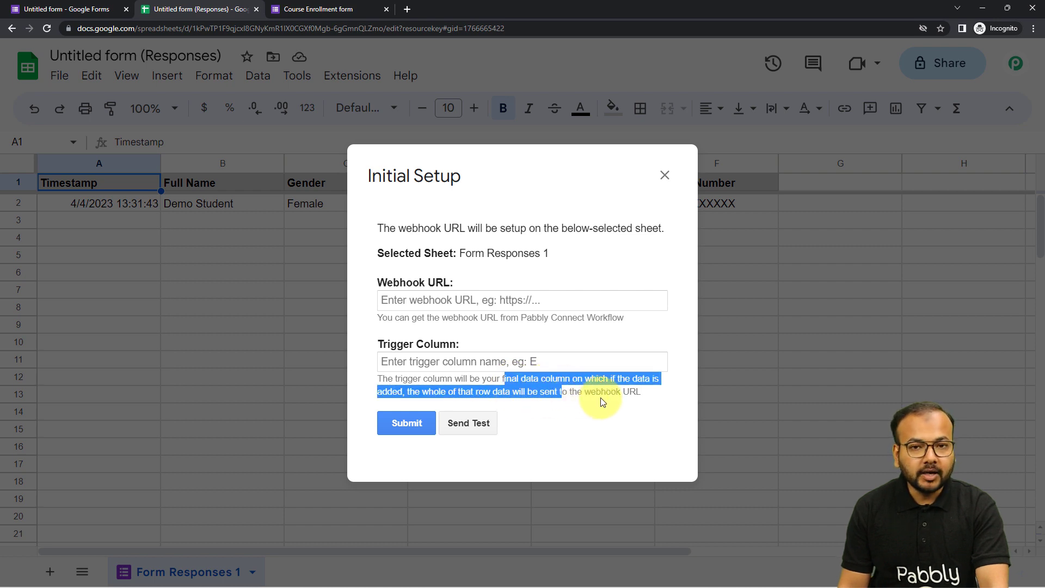
pyautogui.click(664, 174)
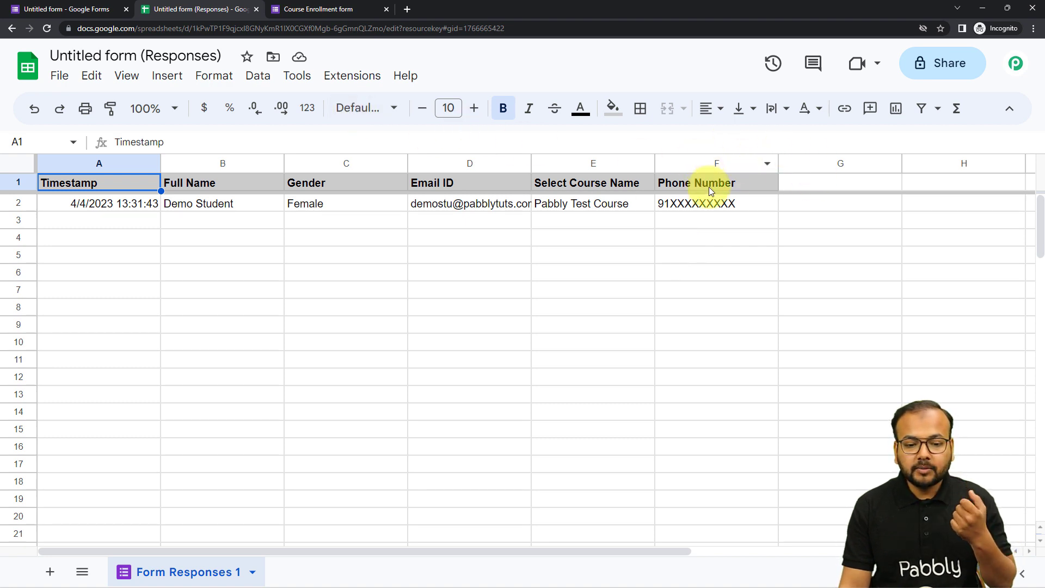
# - Return to the Pabbly Connect workflow and copy the Google Forms trigger's webhook URL
pyautogui.click(974, 3)
pyautogui.click(197, 5)
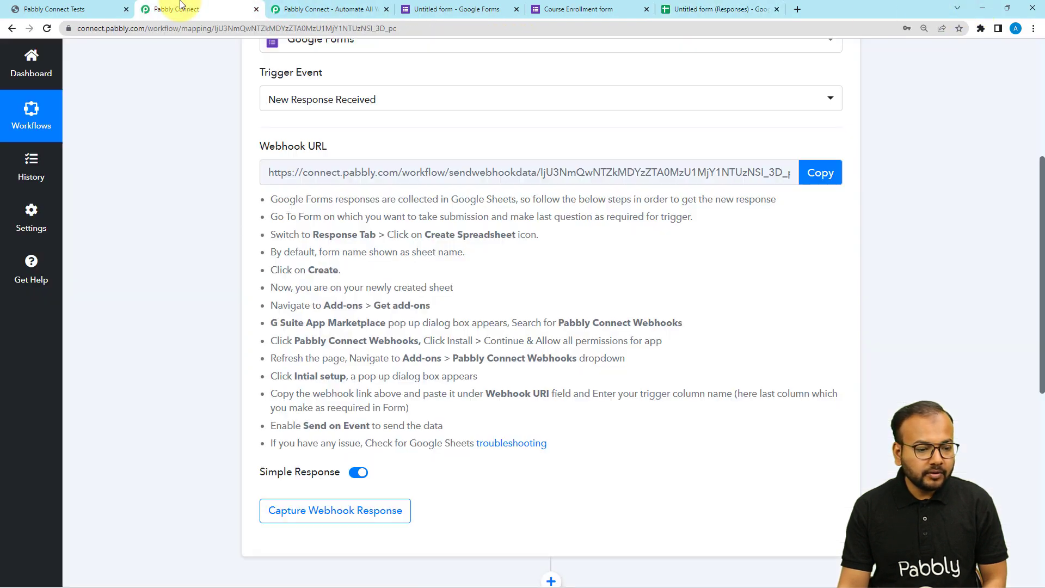
pyautogui.click(826, 175)
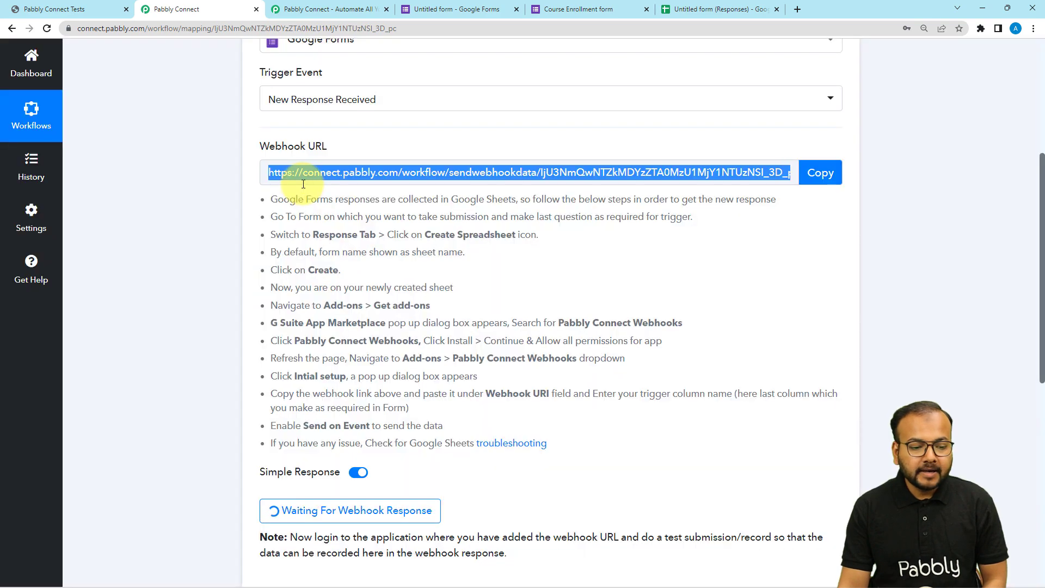
pyautogui.scroll(-1, 305, 185)
pyautogui.scroll(-2, 418, 217)
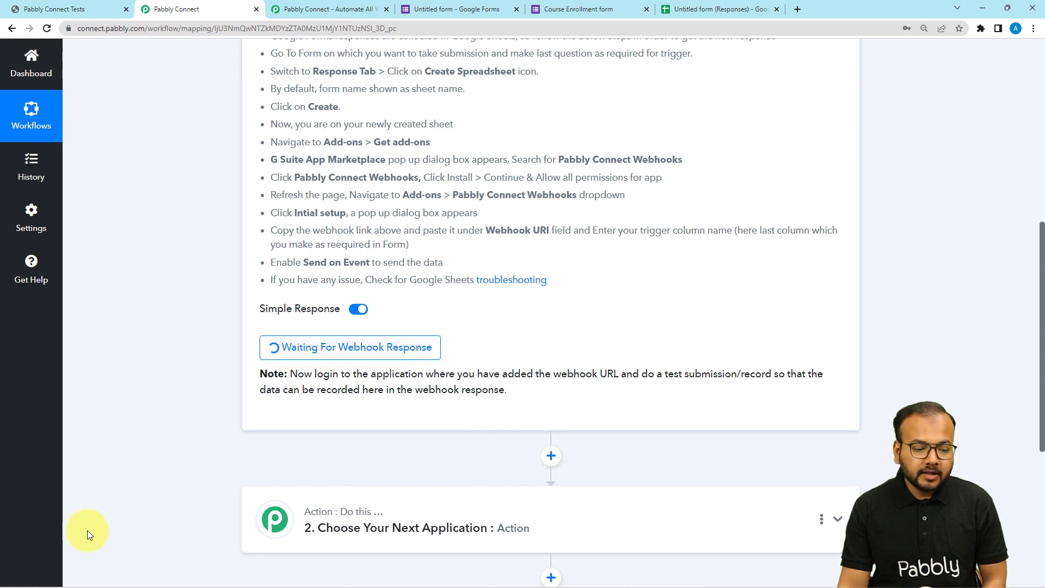
# - In the responses sheet's Pabbly Connect Webhooks Initial Setup, paste the copied webhook URL and set the trigger column to F
pyautogui.moveTo(147, 585)
pyautogui.moveTo(184, 578)
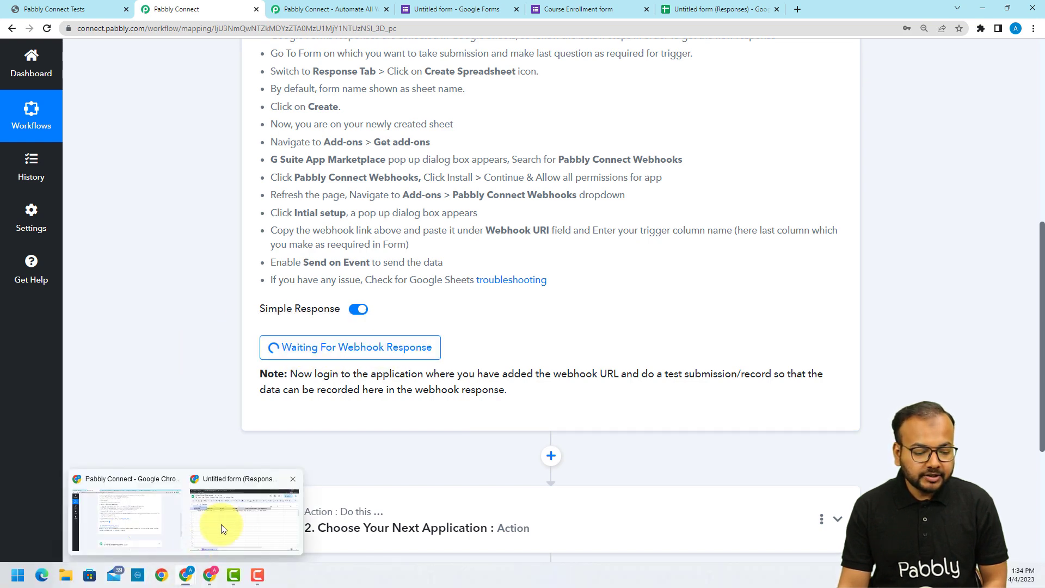
pyautogui.click(233, 511)
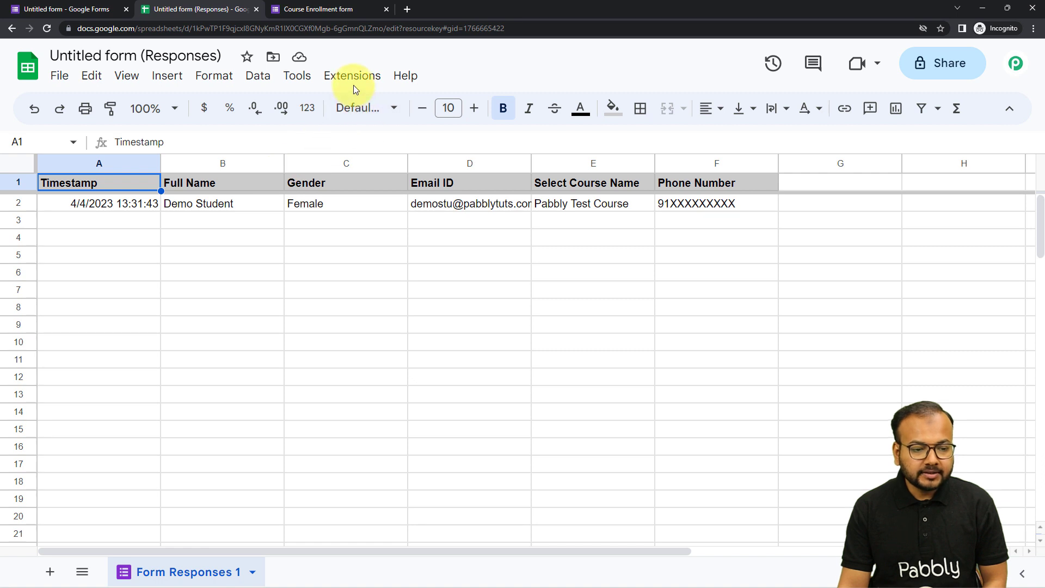
pyautogui.click(354, 85)
pyautogui.moveTo(368, 293)
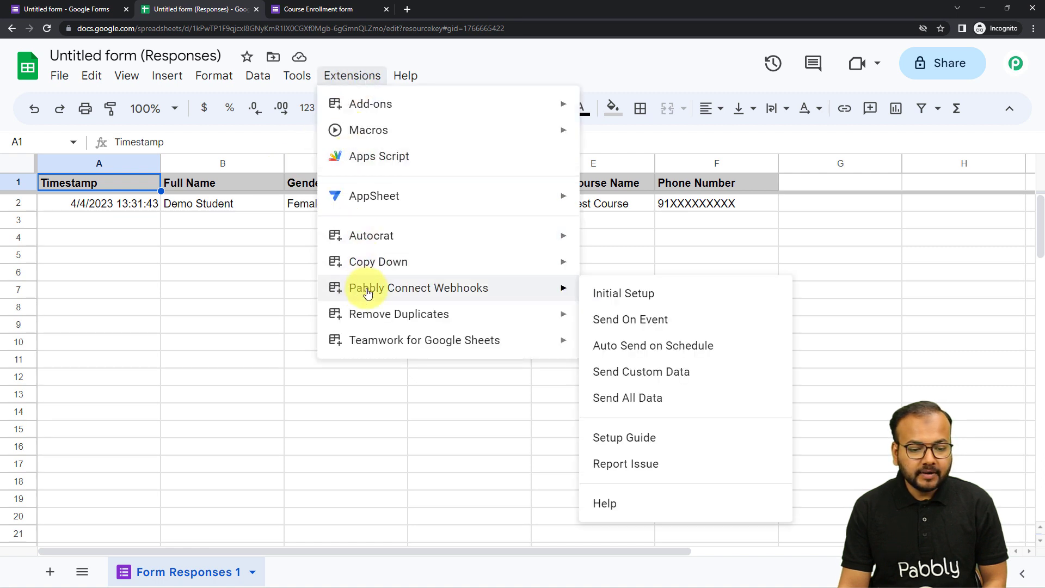
pyautogui.click(667, 296)
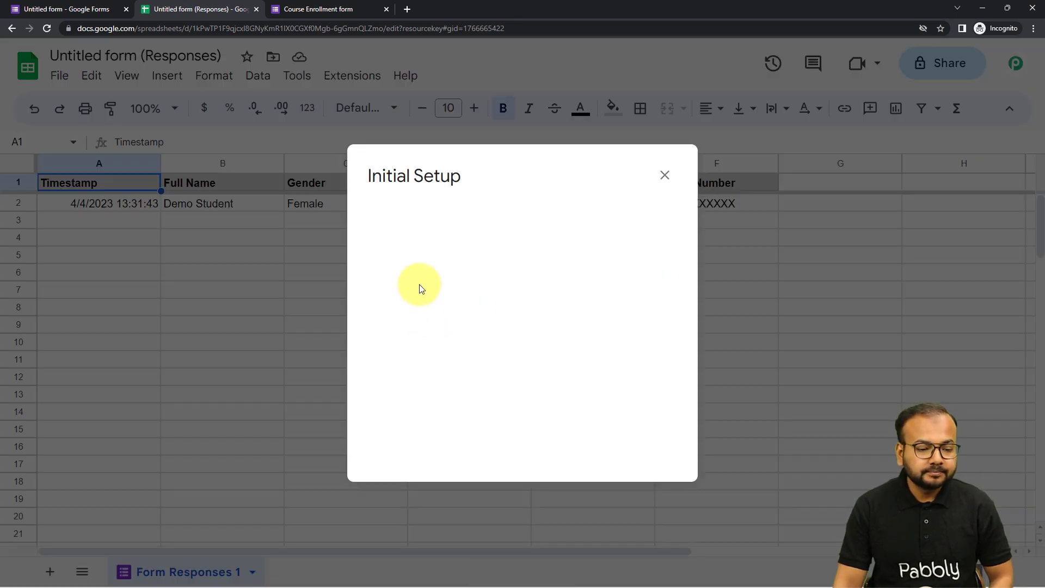
pyautogui.click(428, 301)
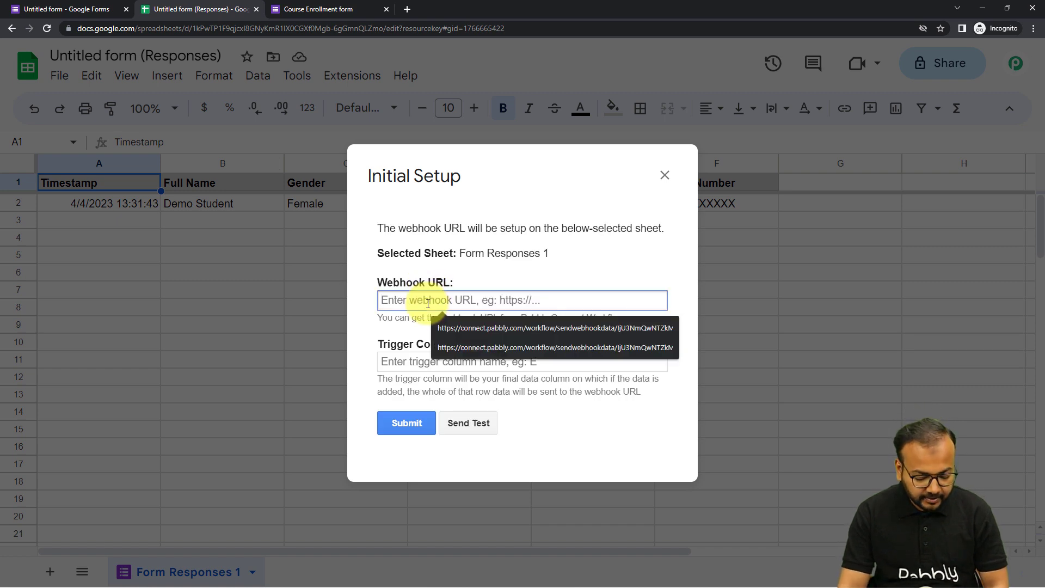
pyautogui.hotkey('ctrl', 'v')
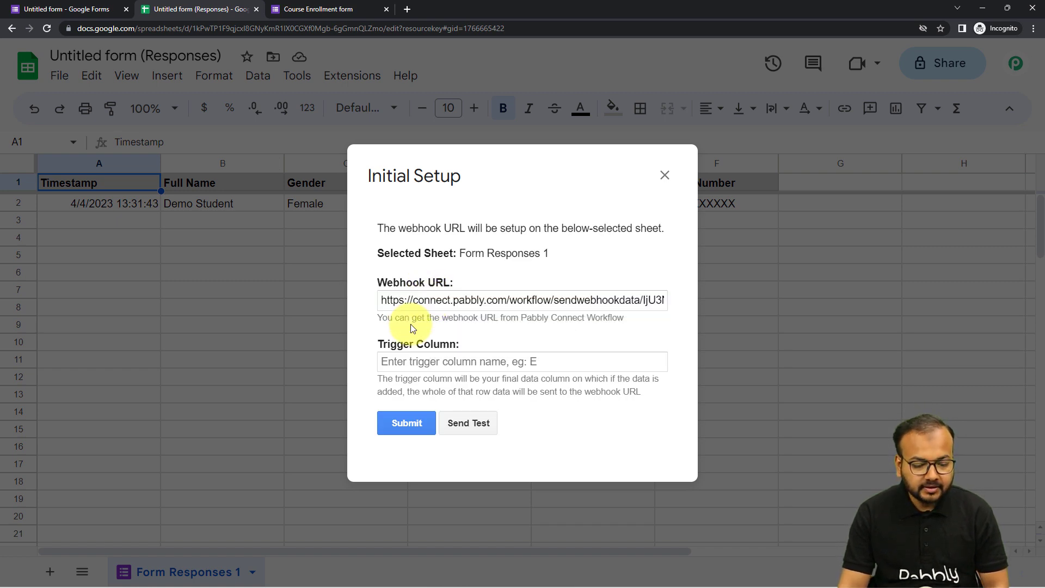
pyautogui.click(437, 365)
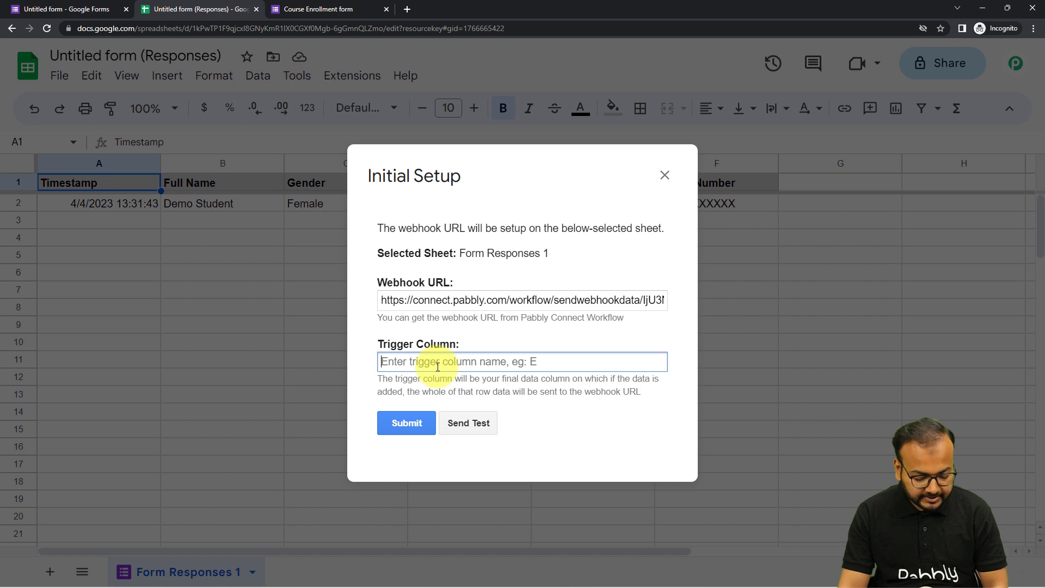
pyautogui.write('F')
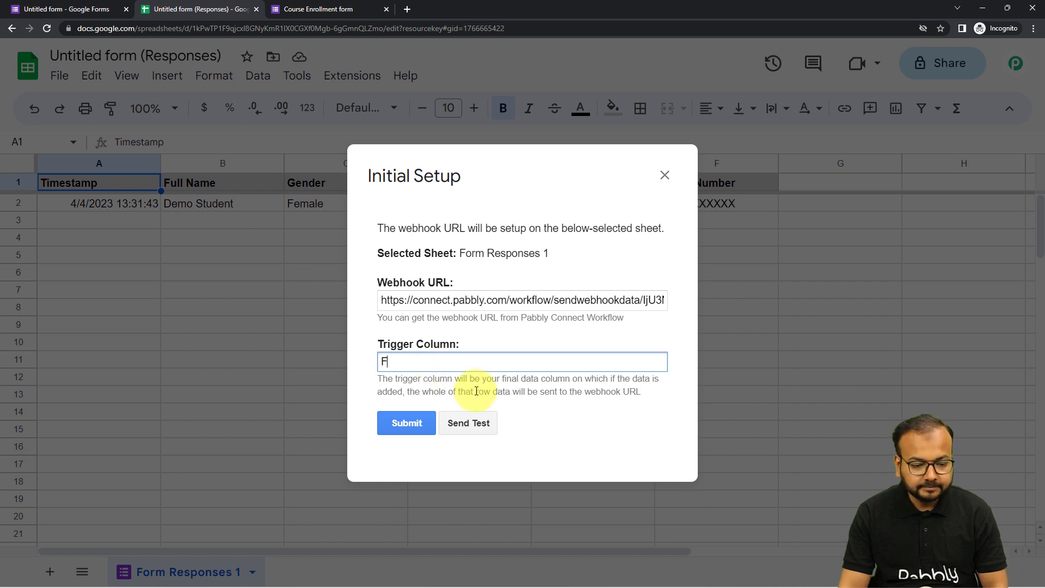
pyautogui.click(548, 400)
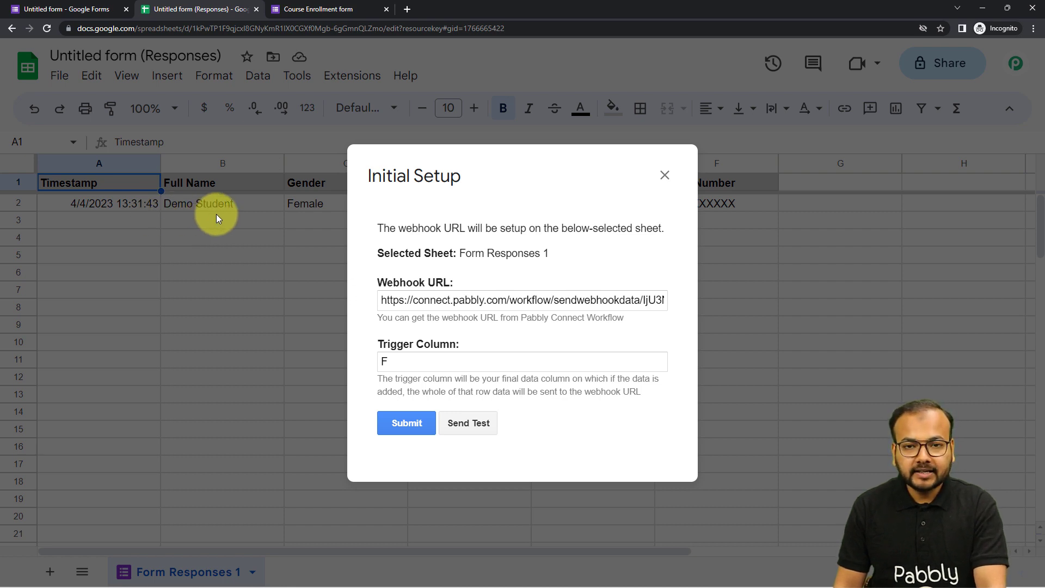
# - Send test data to the webhook, and submit the Initial Setup configuration
pyautogui.click(470, 423)
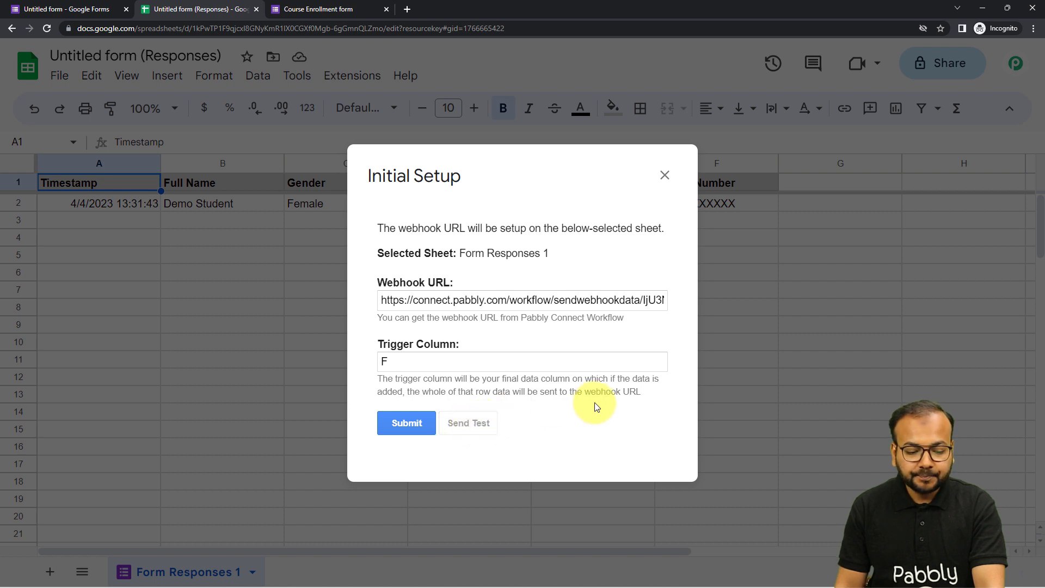
pyautogui.scroll(-2, 594, 402)
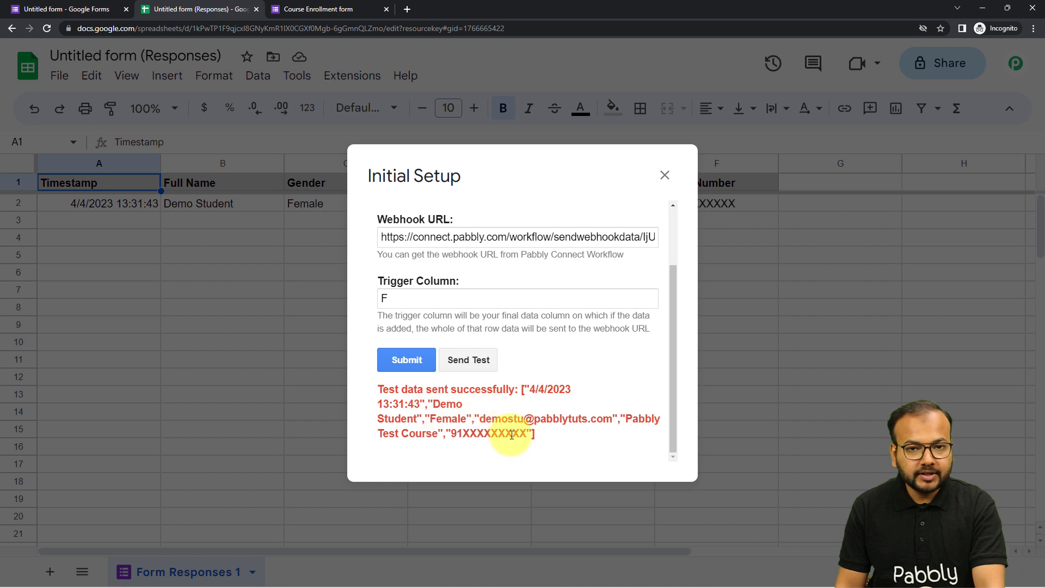
pyautogui.click(408, 361)
pyautogui.scroll(-1, 581, 292)
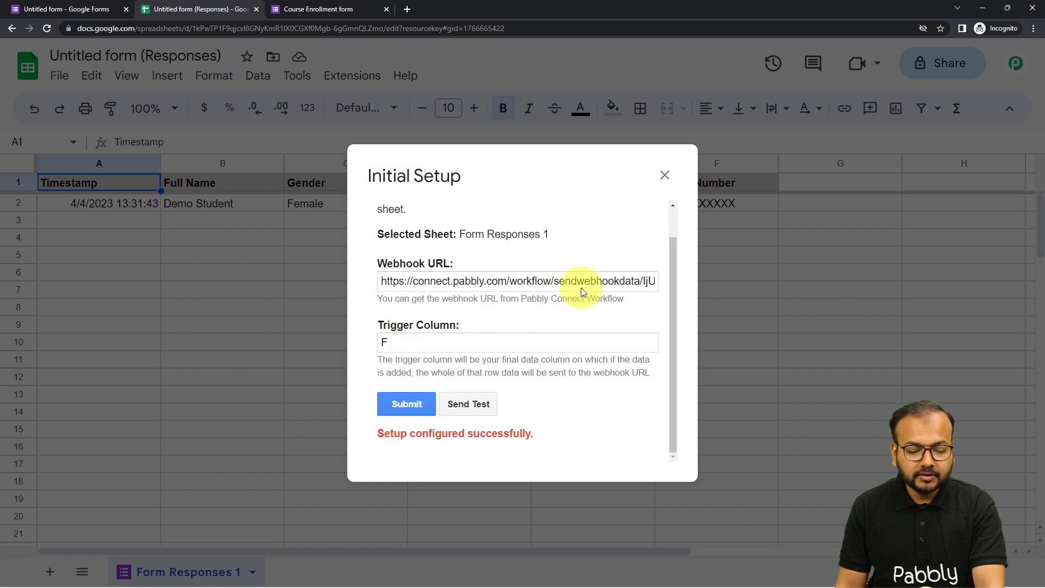
pyautogui.click(665, 175)
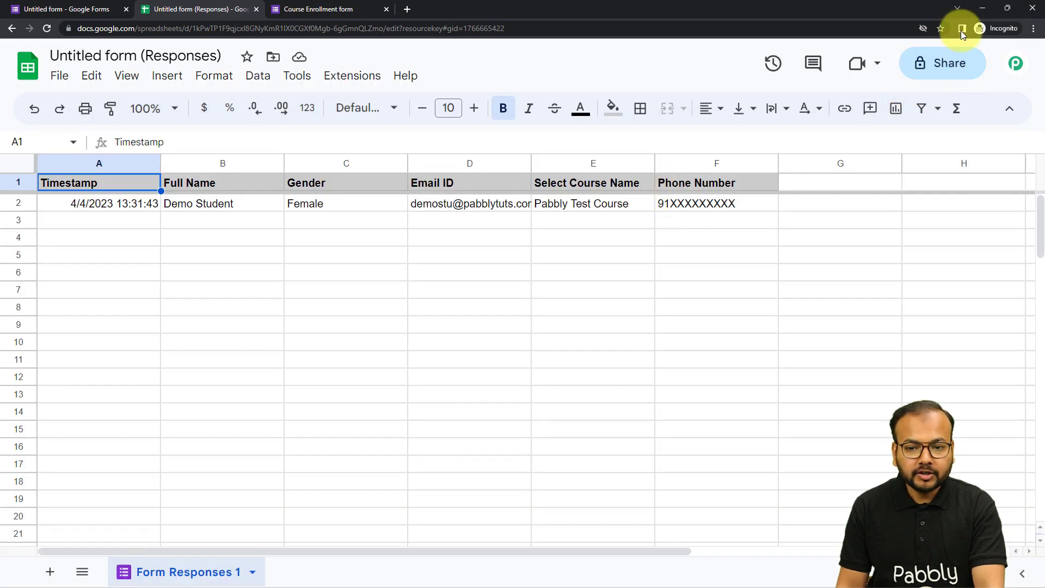
# - Return to the Pabbly Connect workflow, and examine the captured webhook response from the trigger column and timestamp through the student's form details
pyautogui.click(981, 9)
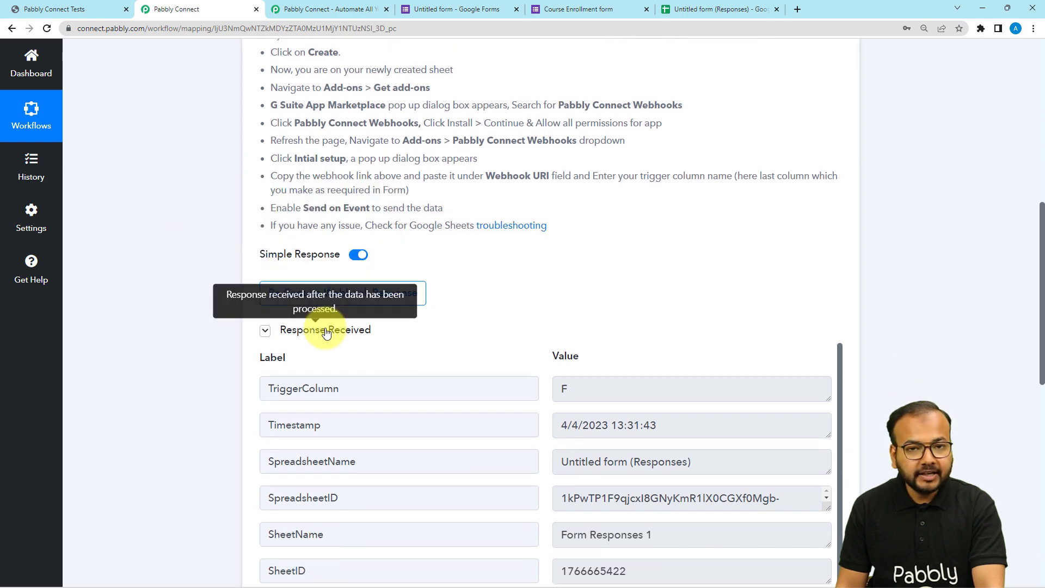
pyautogui.scroll(-2, 173, 316)
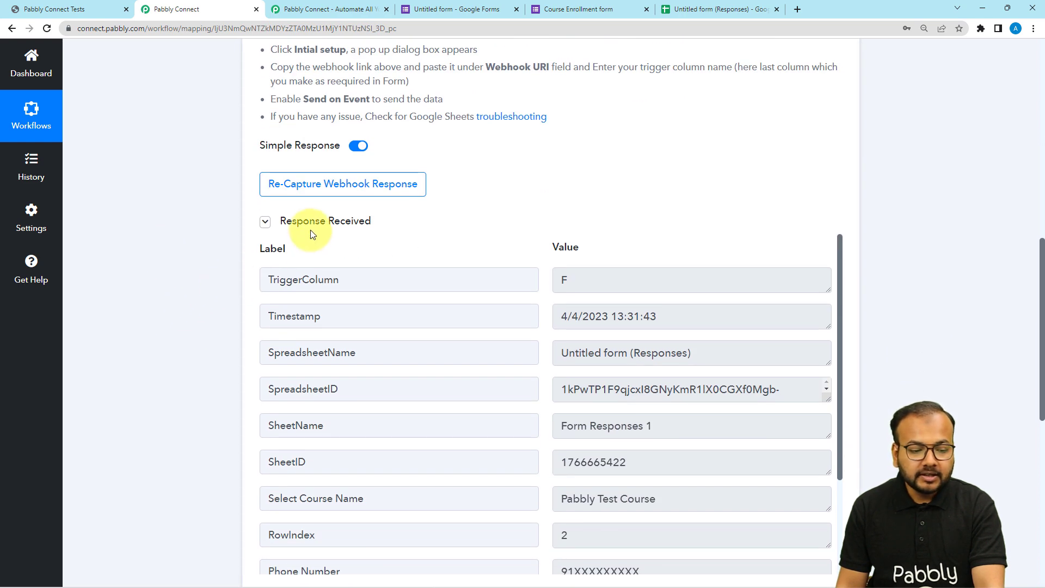
pyautogui.scroll(-1, 311, 230)
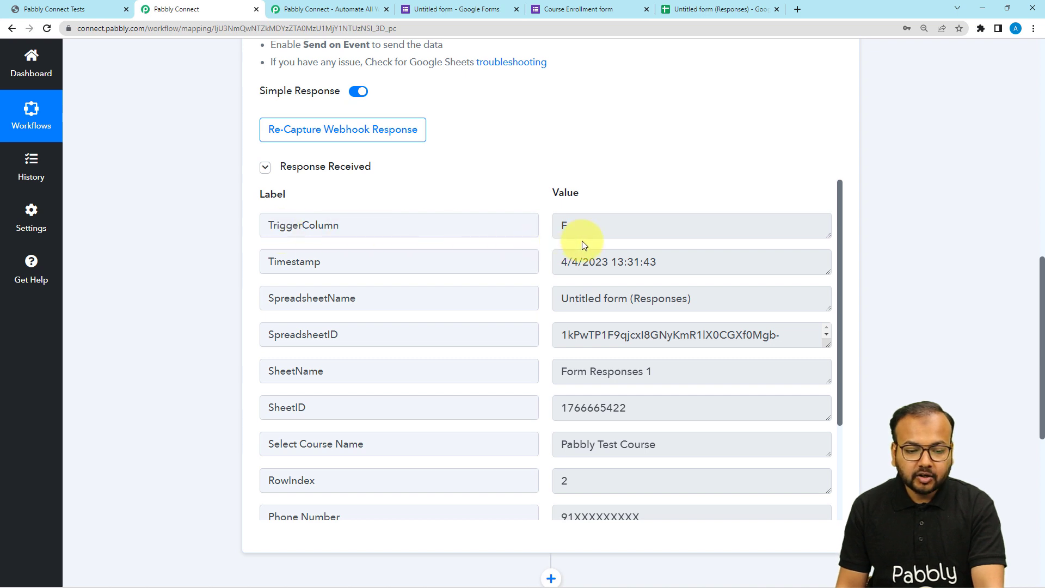
pyautogui.doubleClick(565, 226)
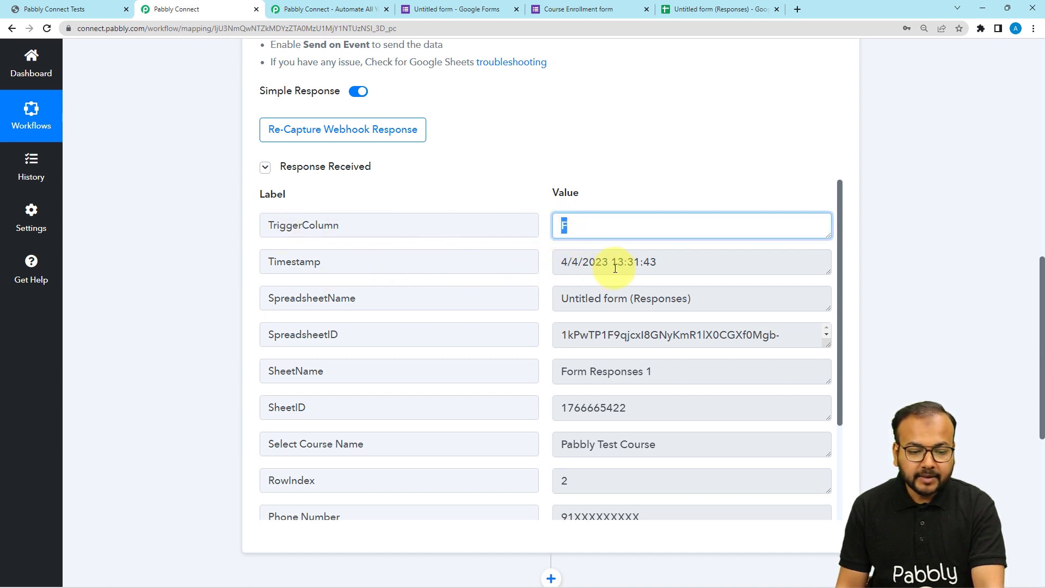
pyautogui.tripleClick(666, 264)
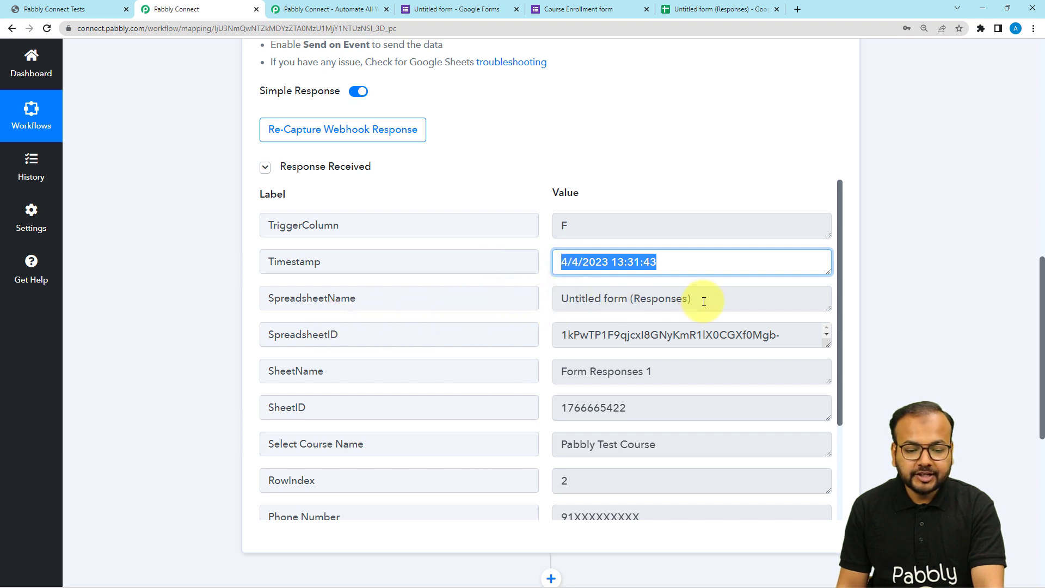
pyautogui.scroll(-2, 469, 358)
pyautogui.scroll(-1, 349, 286)
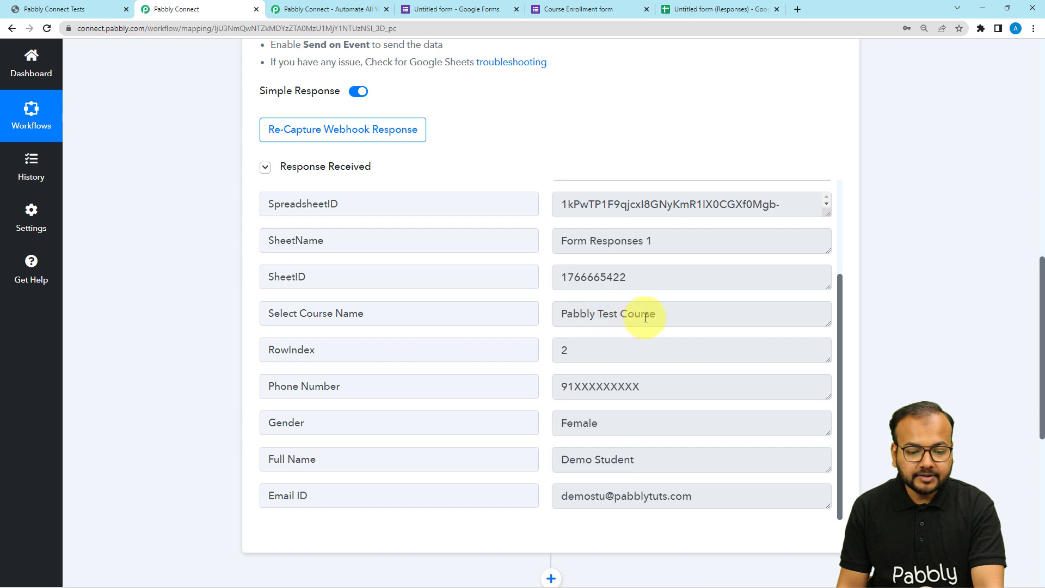
pyautogui.moveTo(650, 317); pyautogui.dragTo(559, 320)
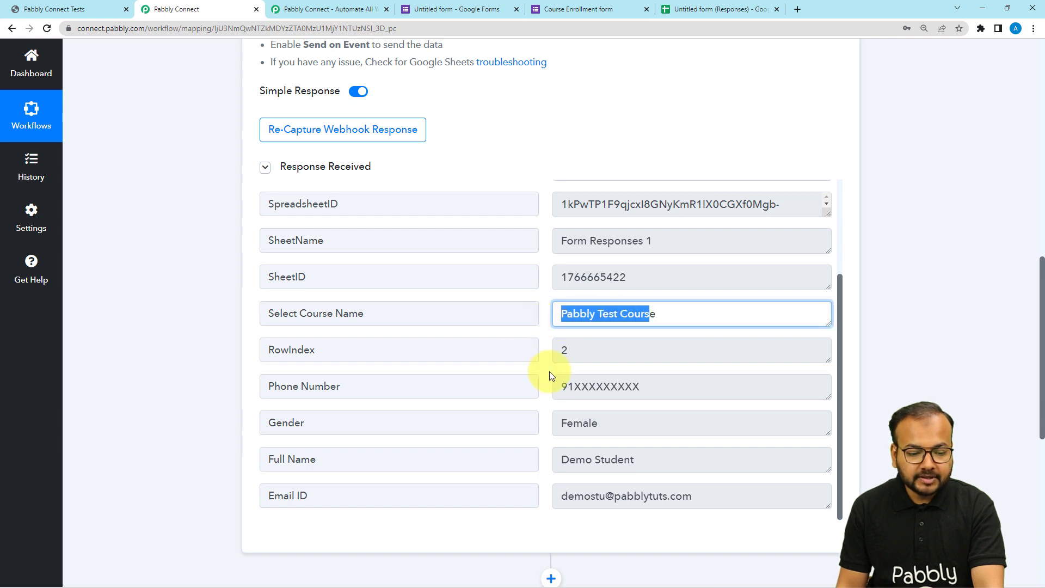
pyautogui.doubleClick(603, 385)
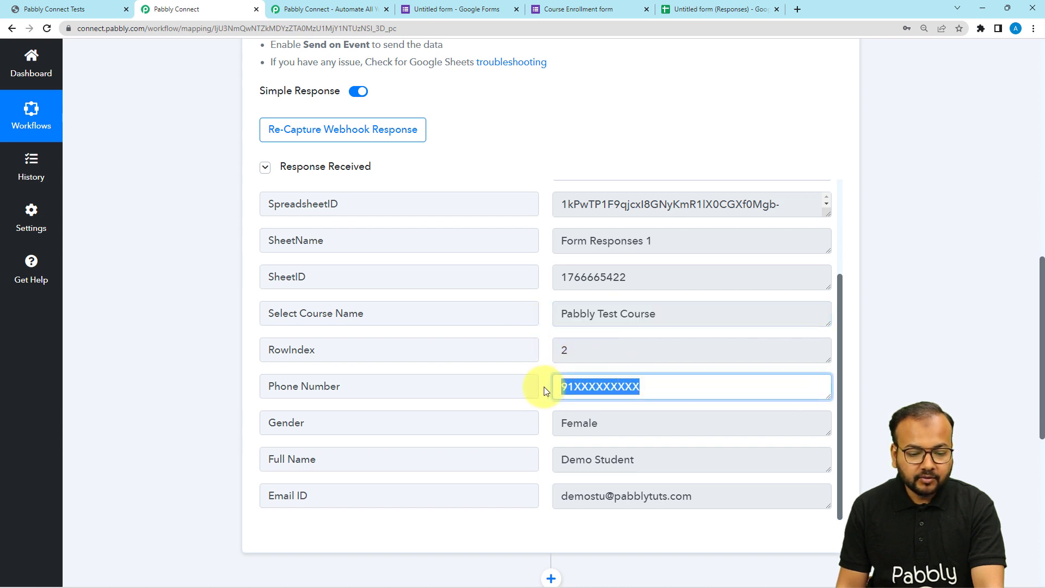
pyautogui.doubleClick(607, 427)
pyautogui.moveTo(640, 458); pyautogui.dragTo(553, 459)
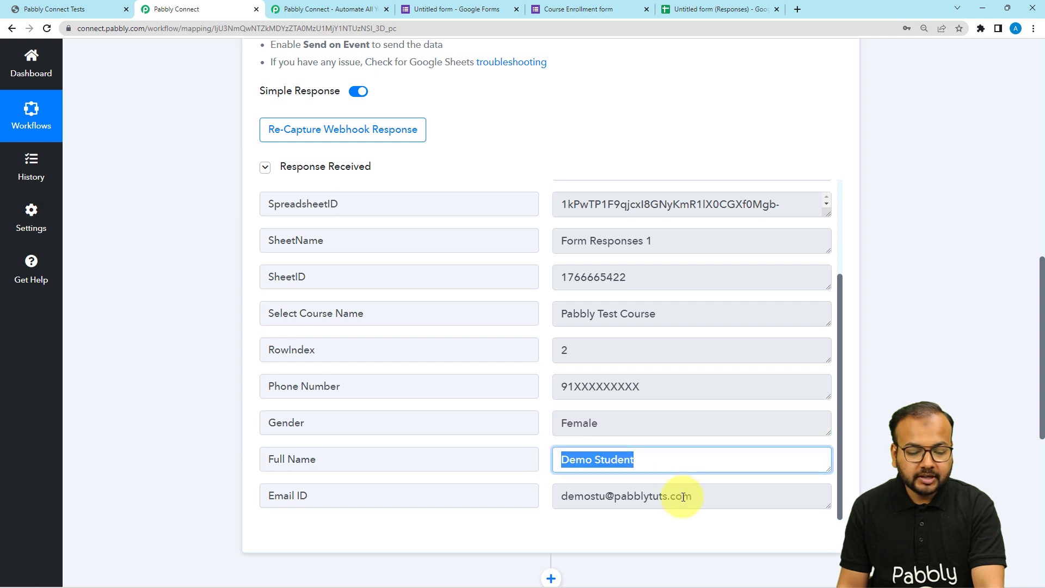
pyautogui.moveTo(695, 497); pyautogui.dragTo(606, 504)
pyautogui.click(197, 191)
pyautogui.scroll(-2, 198, 191)
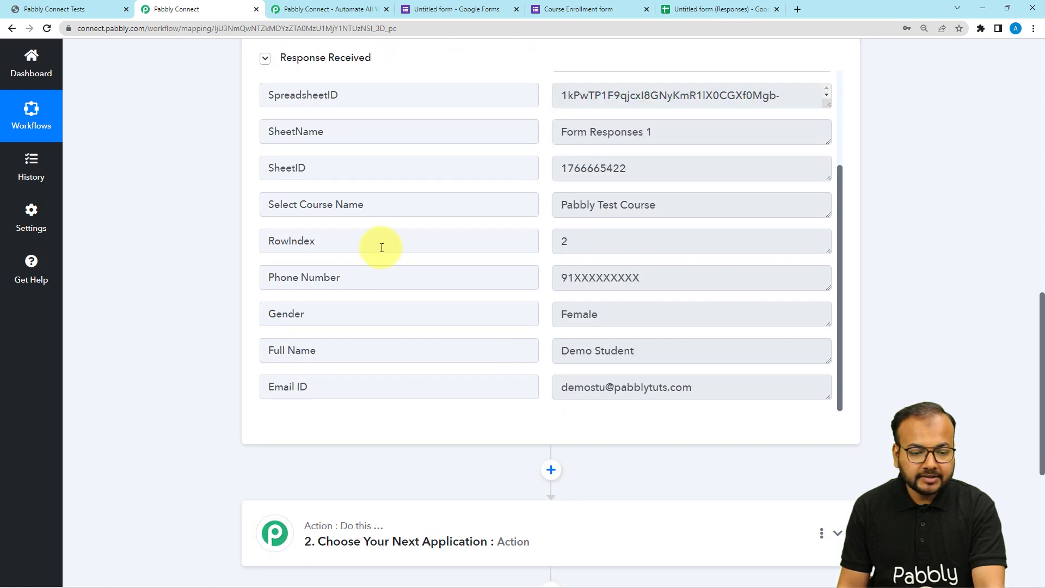
# - Check the form responses sheet and the course site's All Courses page against the captured data, and return to the Pabbly Connect workflow
pyautogui.click(693, 9)
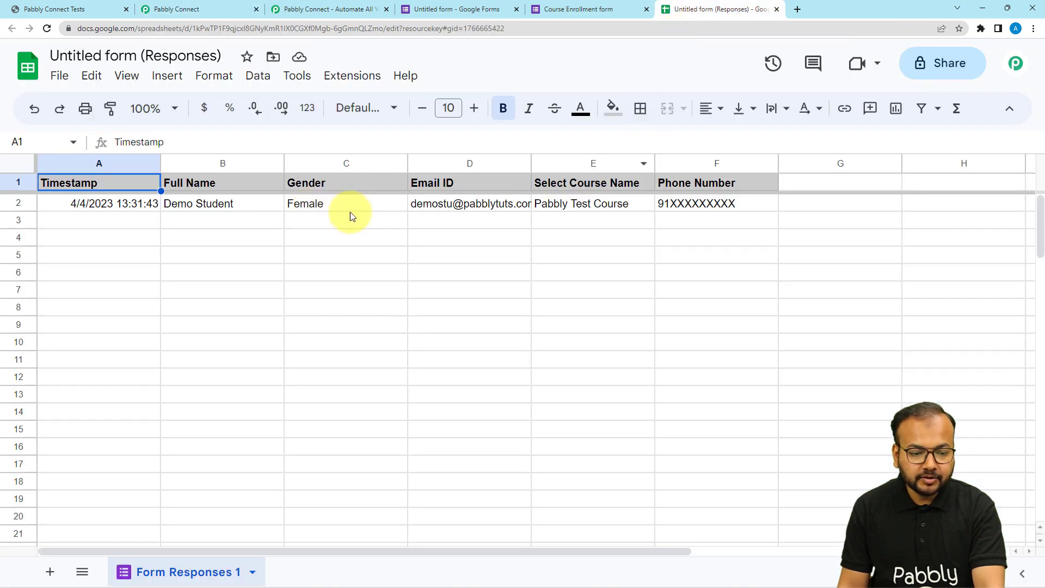
pyautogui.click(219, 9)
pyautogui.scroll(-2, 113, 219)
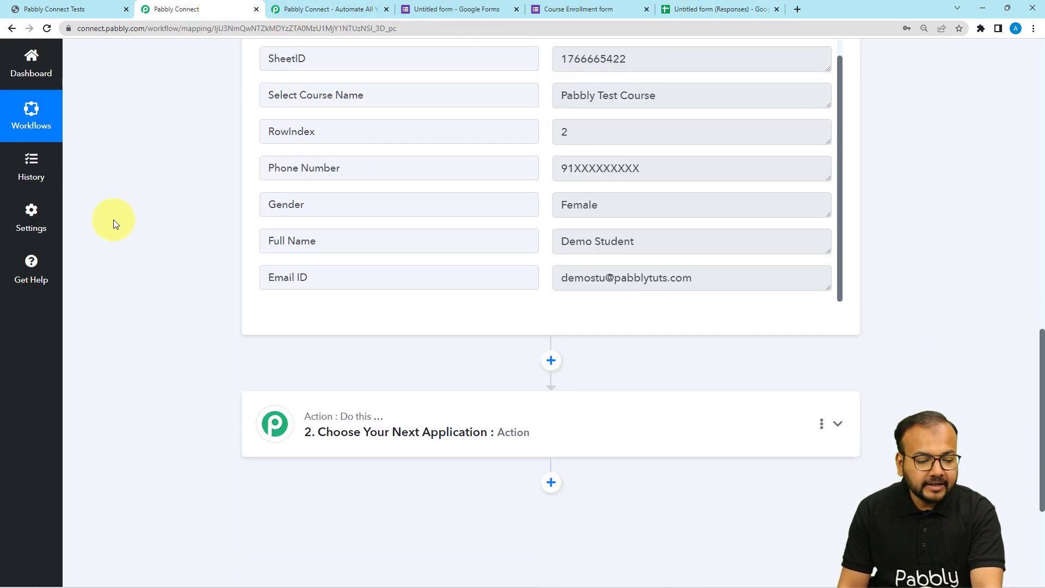
pyautogui.scroll(-2, 113, 220)
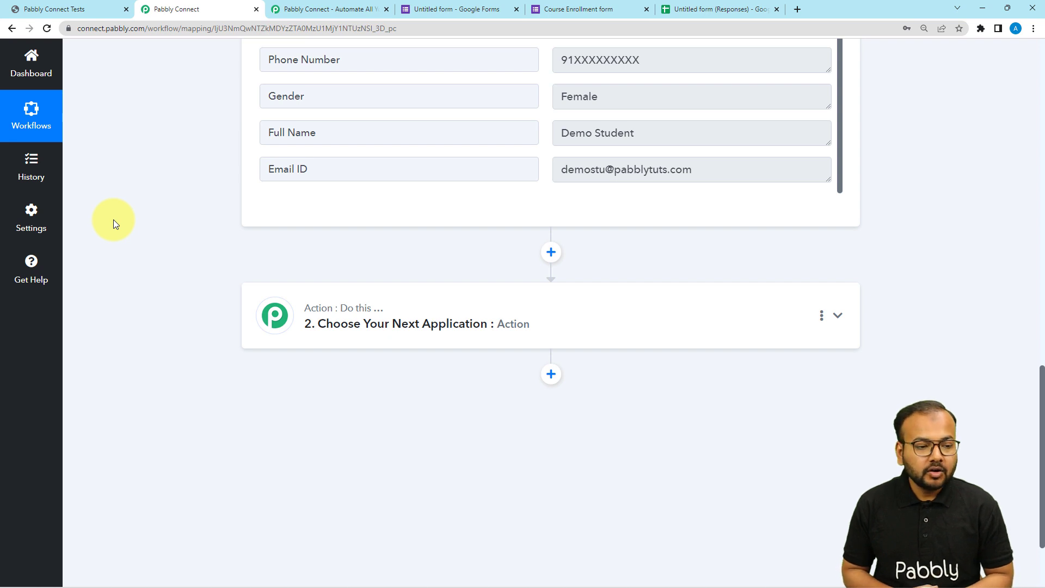
pyautogui.click(33, 9)
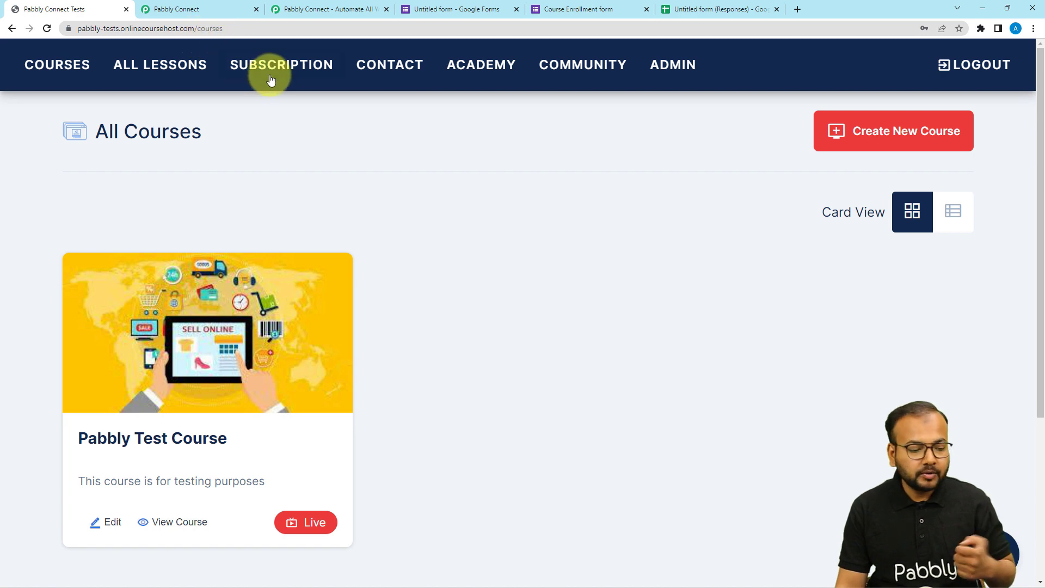
pyautogui.click(211, 8)
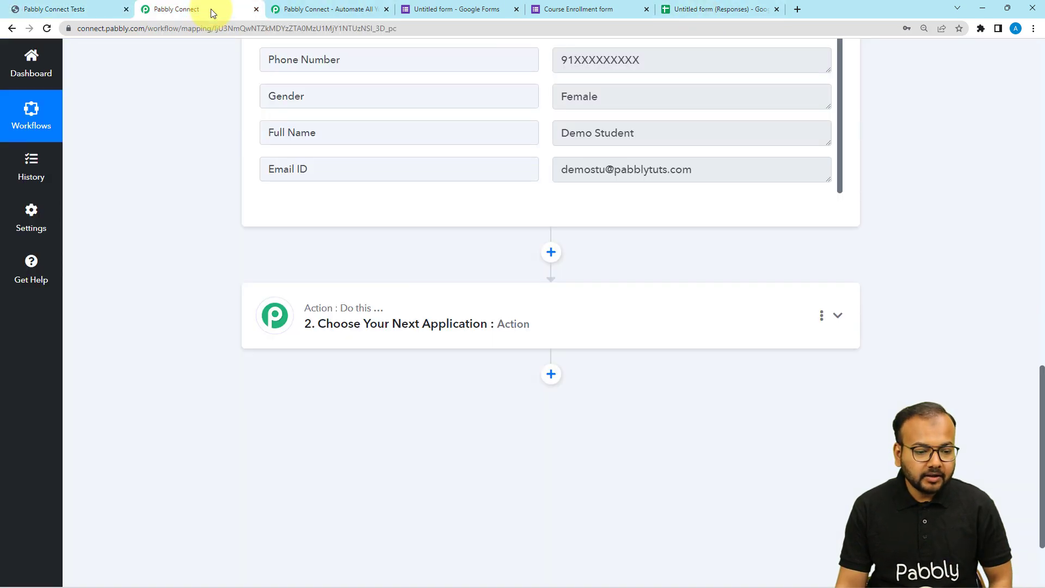
# - Search the applications for "online" in the workflow's second step and choose OnlineCourseHost.com as the action app
pyautogui.scroll(-1, 348, 286)
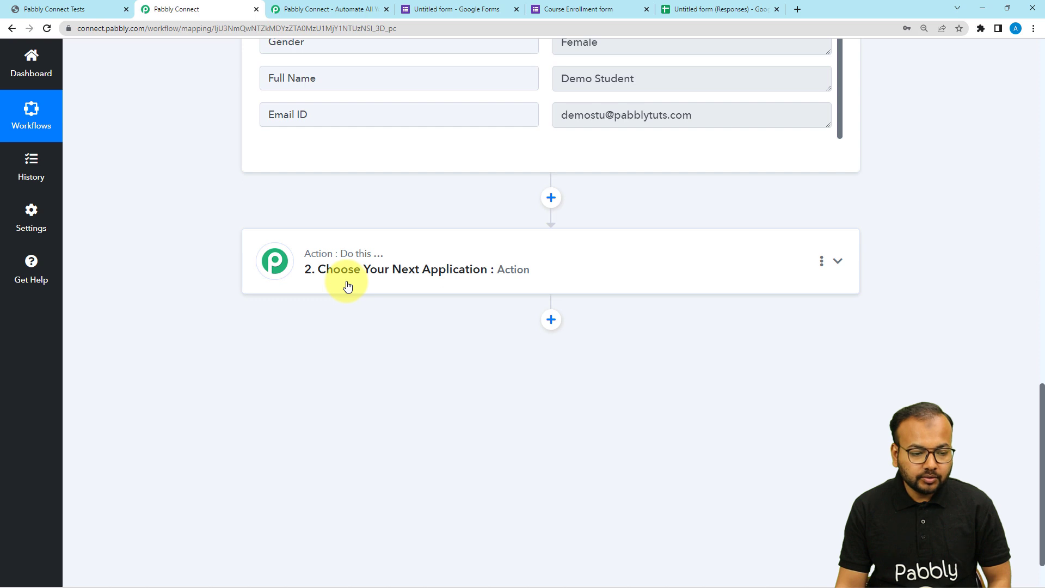
pyautogui.click(348, 286)
pyautogui.click(341, 353)
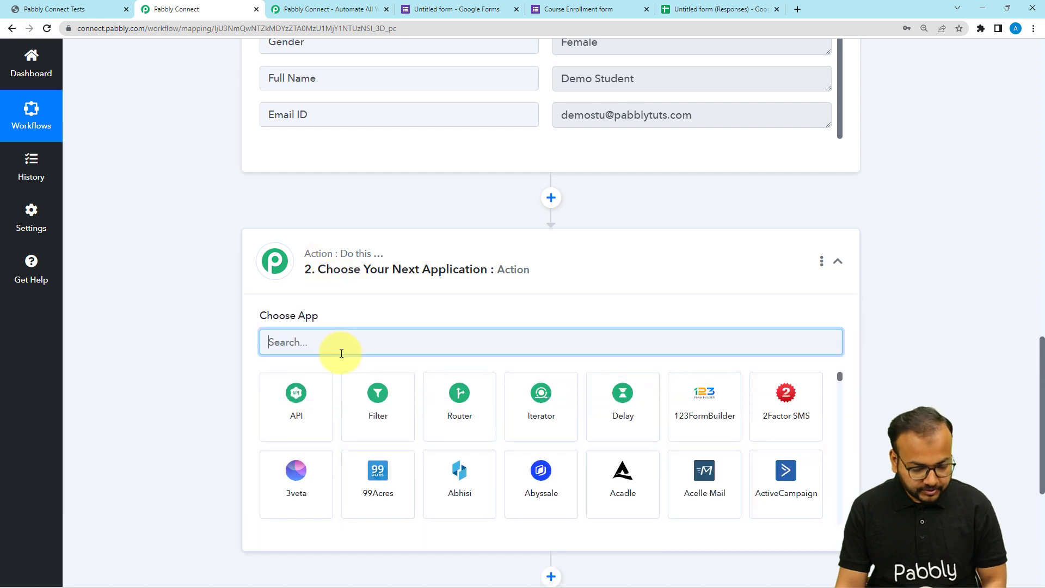
pyautogui.write('online')
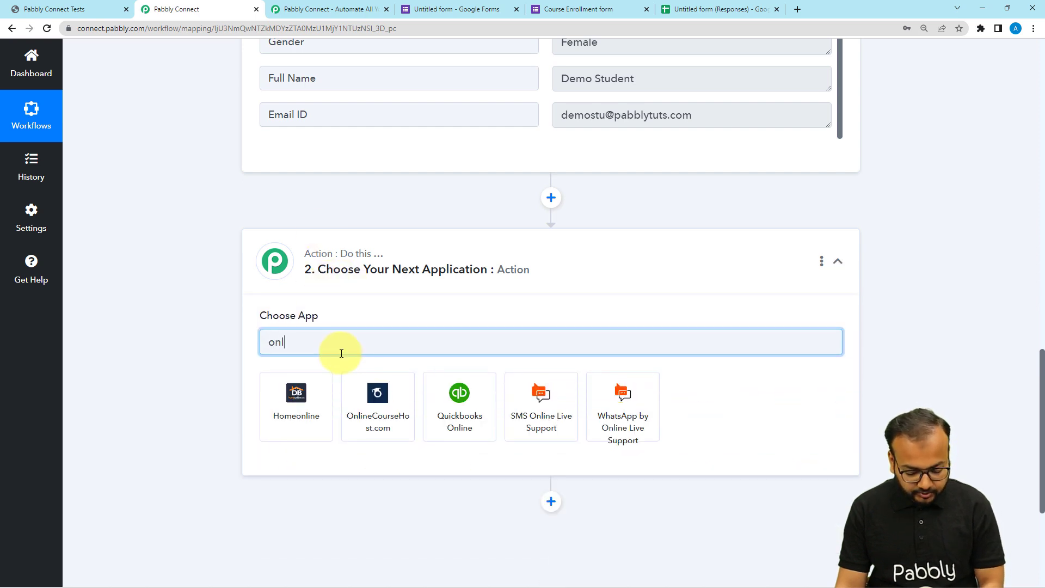
pyautogui.click(375, 425)
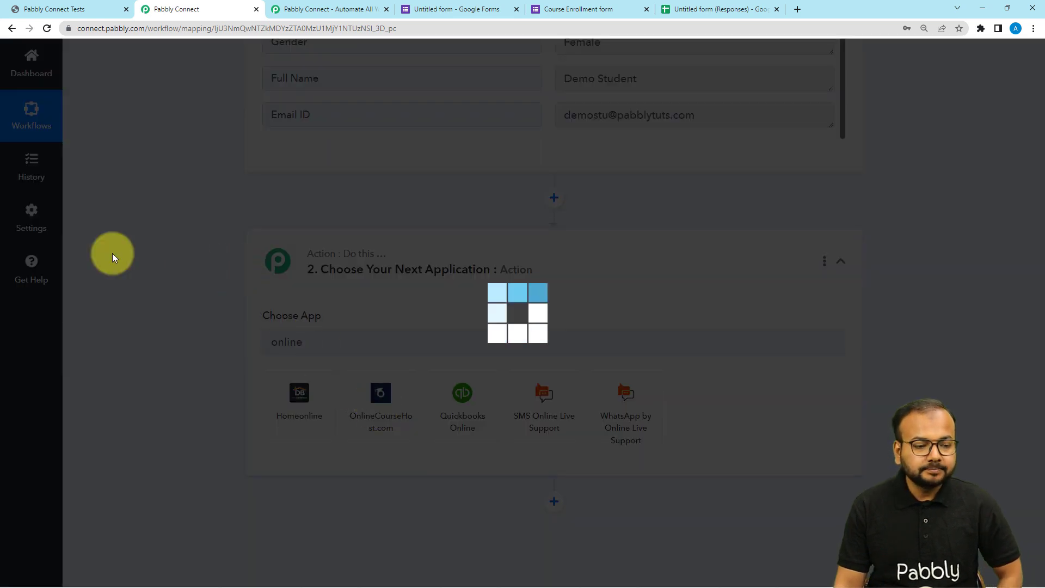
# - Set the action event to Enroll Student, and start a new connection to OnlineCourseHost.com
pyautogui.scroll(-3, 112, 253)
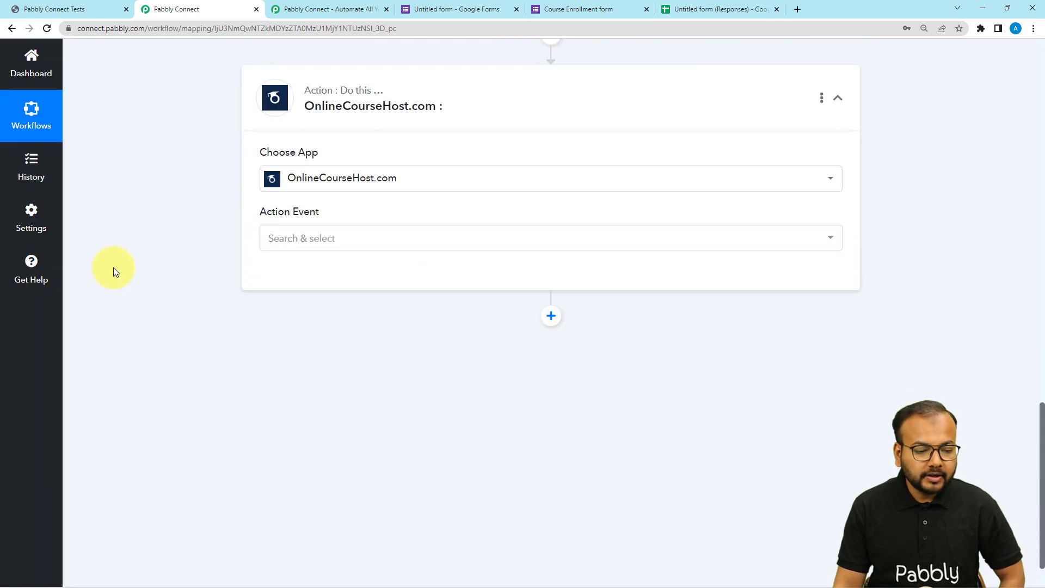
pyautogui.click(304, 238)
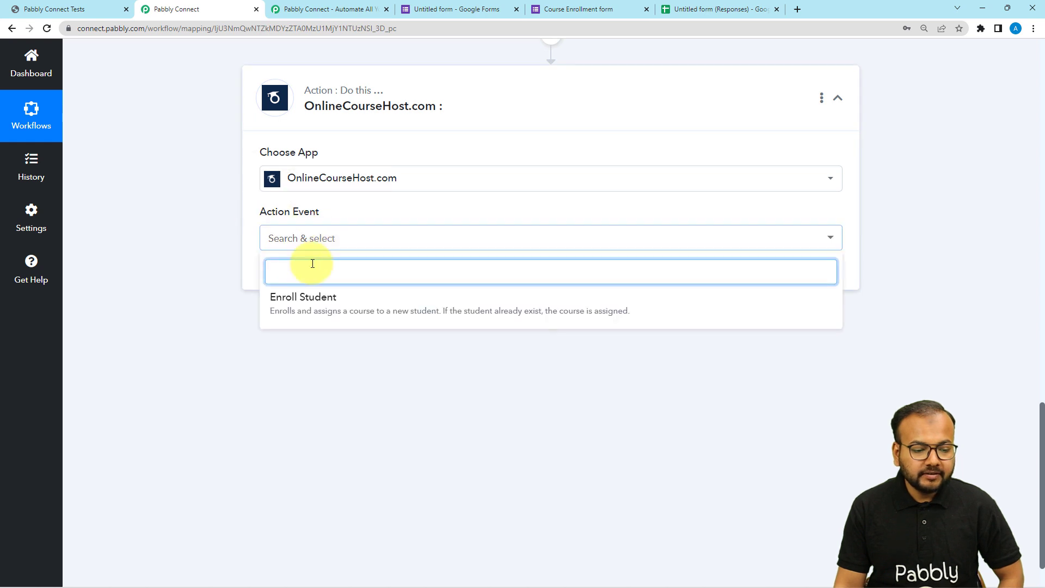
pyautogui.click(327, 311)
pyautogui.click(284, 275)
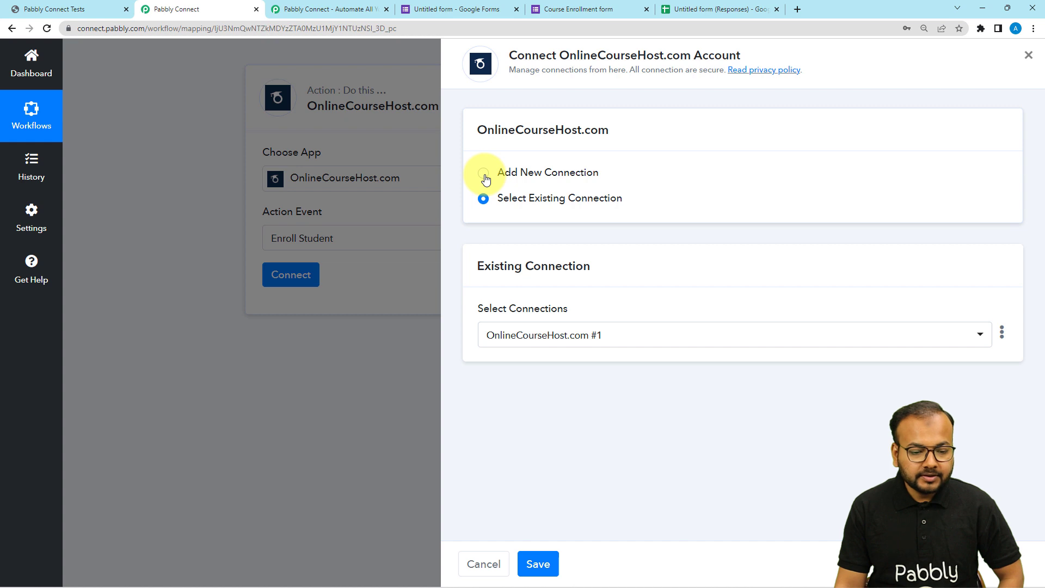
pyautogui.click(484, 175)
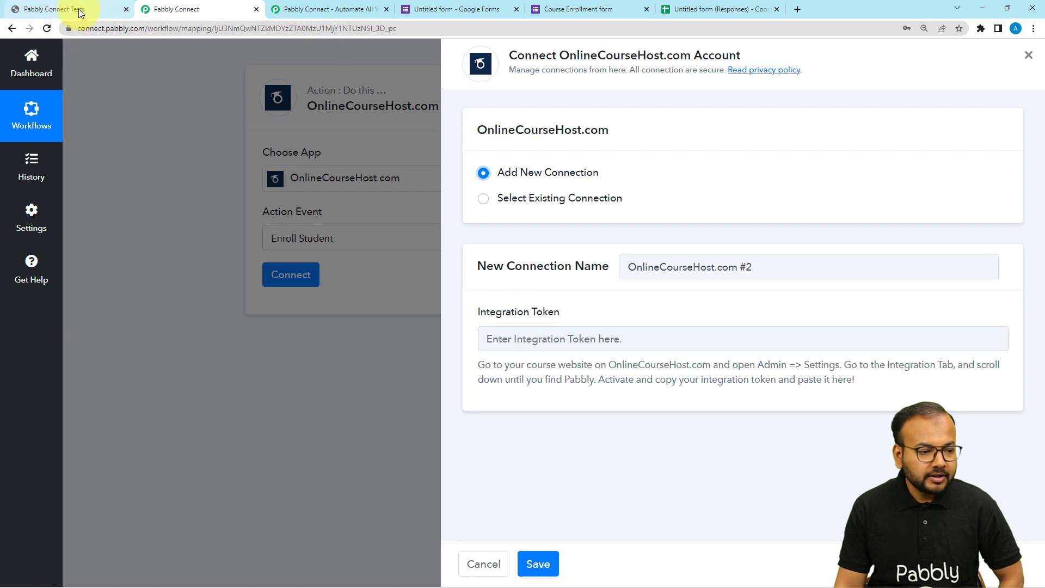
# - Switch to the course site, find the Pabbly Integration in the admin integration settings, and copy its integration token
pyautogui.click(60, 9)
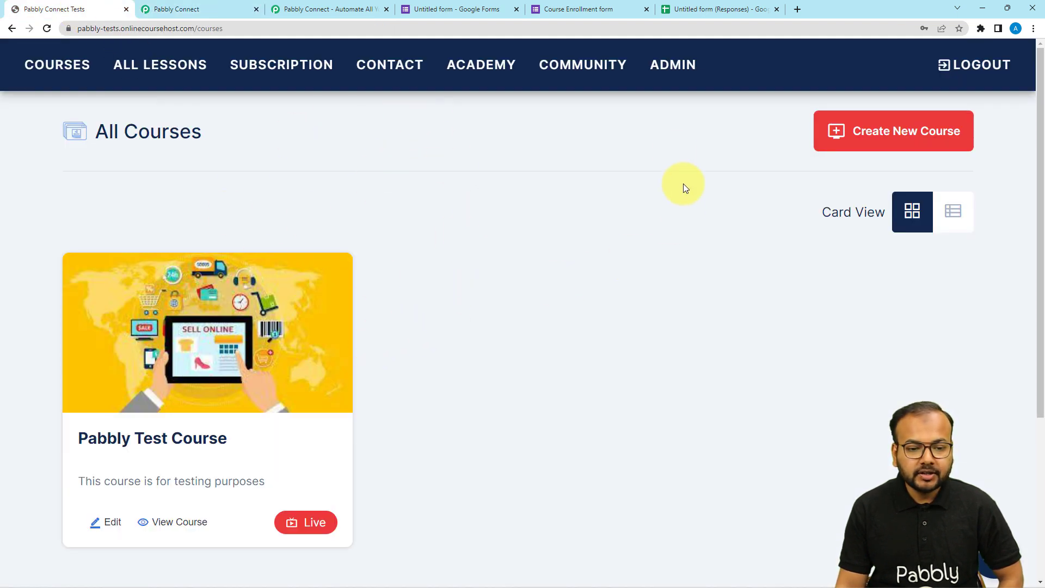
pyautogui.click(704, 63)
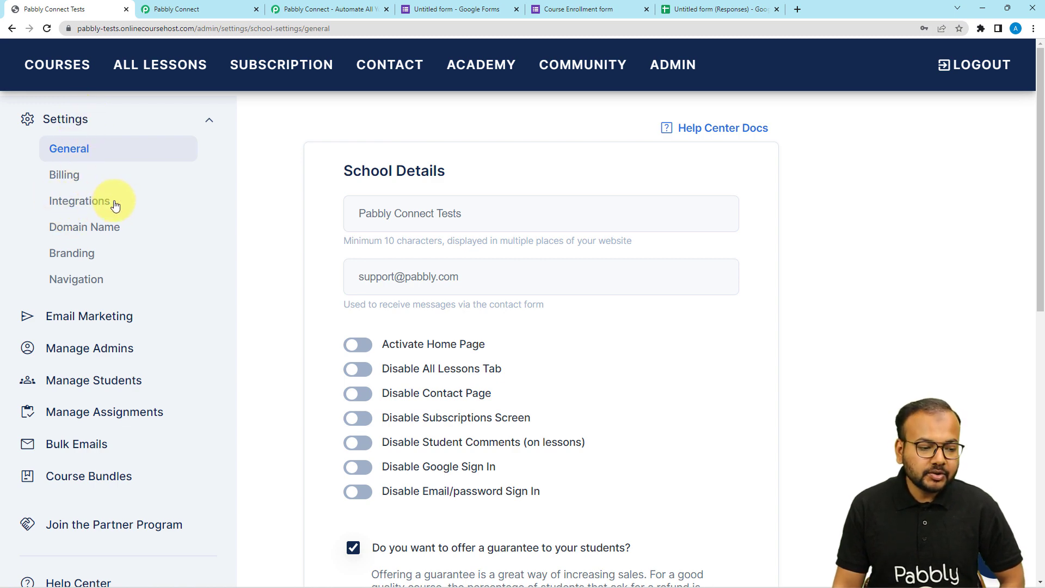
pyautogui.click(88, 206)
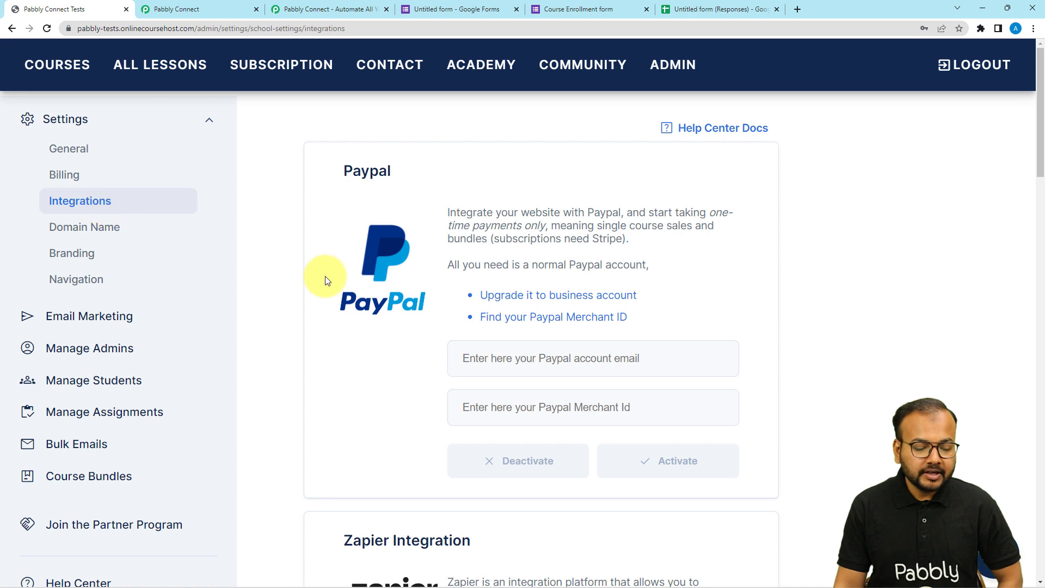
pyautogui.scroll(-8, 325, 278)
pyautogui.scroll(-7, 327, 280)
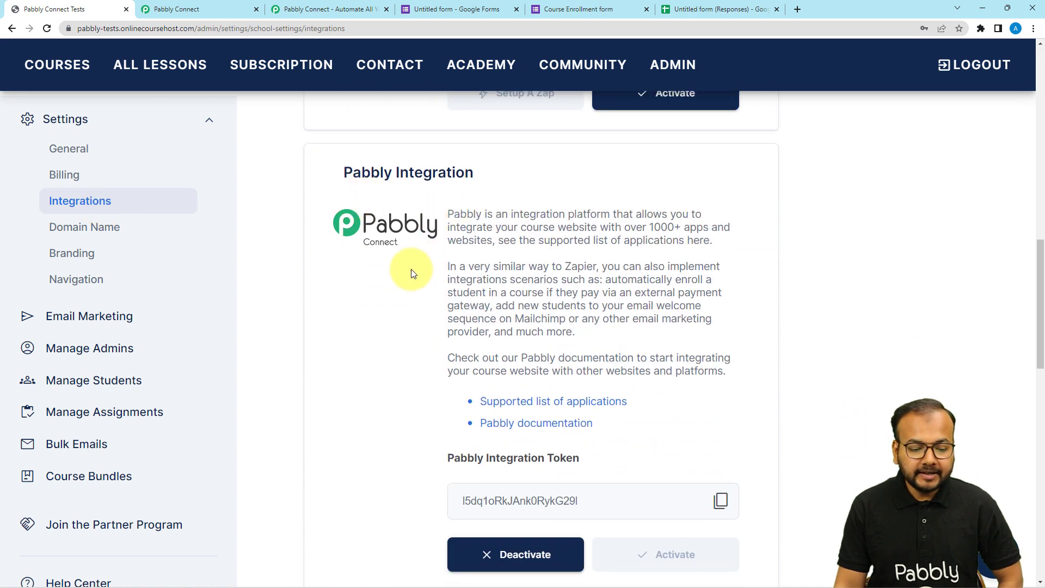
pyautogui.scroll(-1, 425, 314)
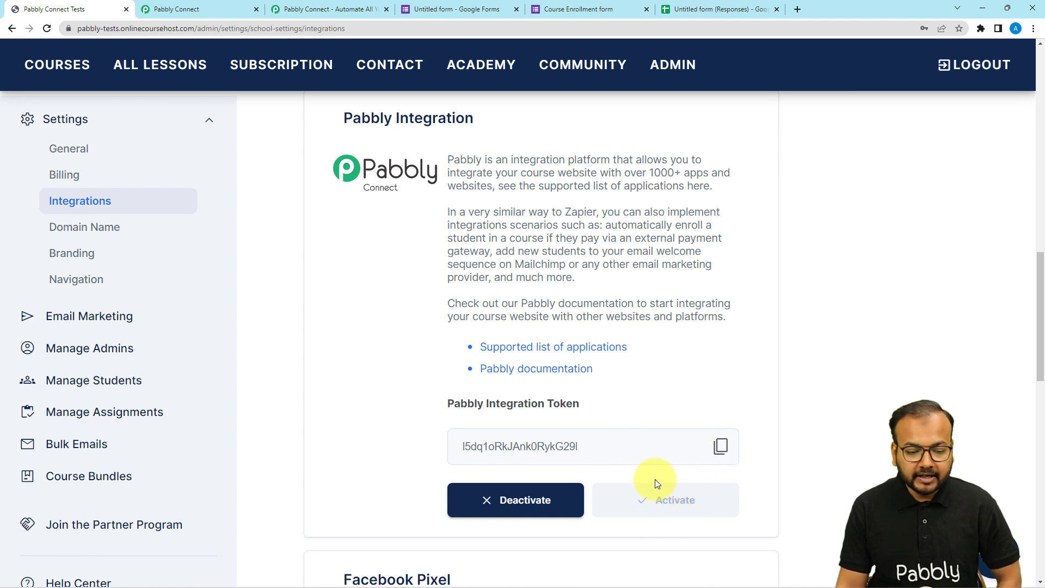
pyautogui.click(721, 450)
# - Paste the integration token into the new OnlineCourseHost.com connection in Pabbly Connect and save the connection
pyautogui.click(218, 9)
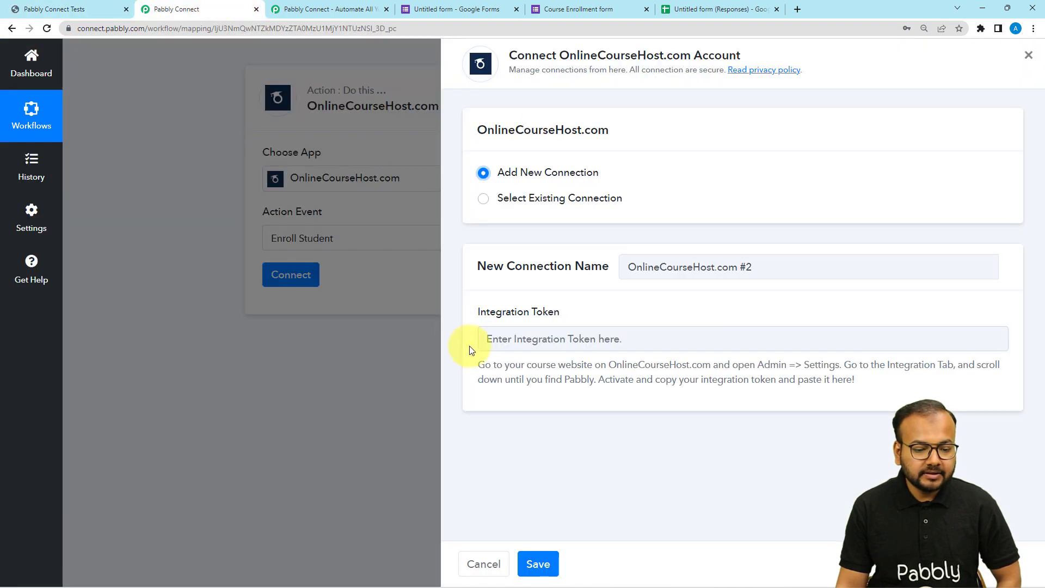
pyautogui.rightClick(493, 343)
pyautogui.click(514, 428)
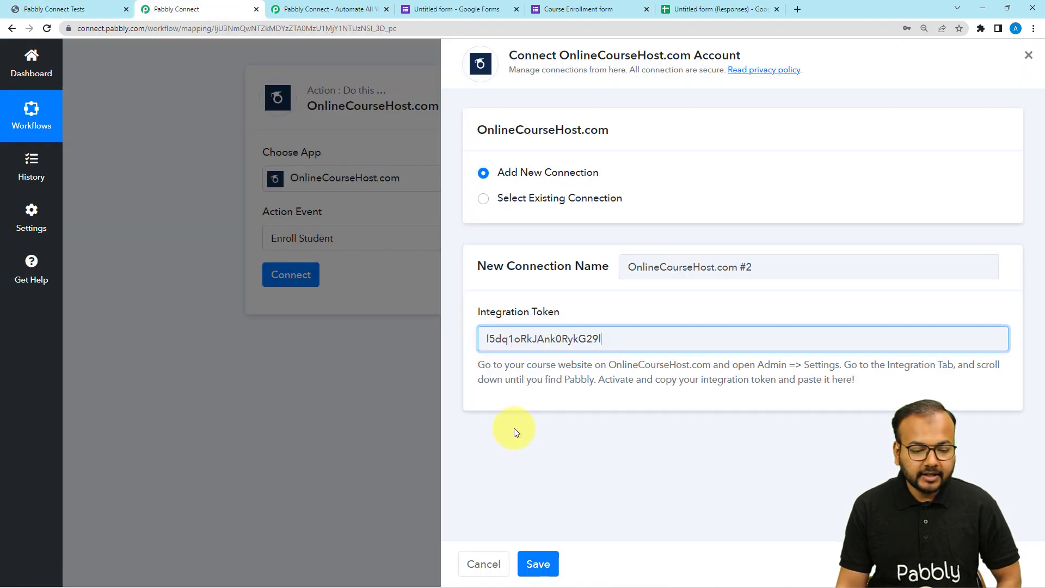
pyautogui.click(538, 564)
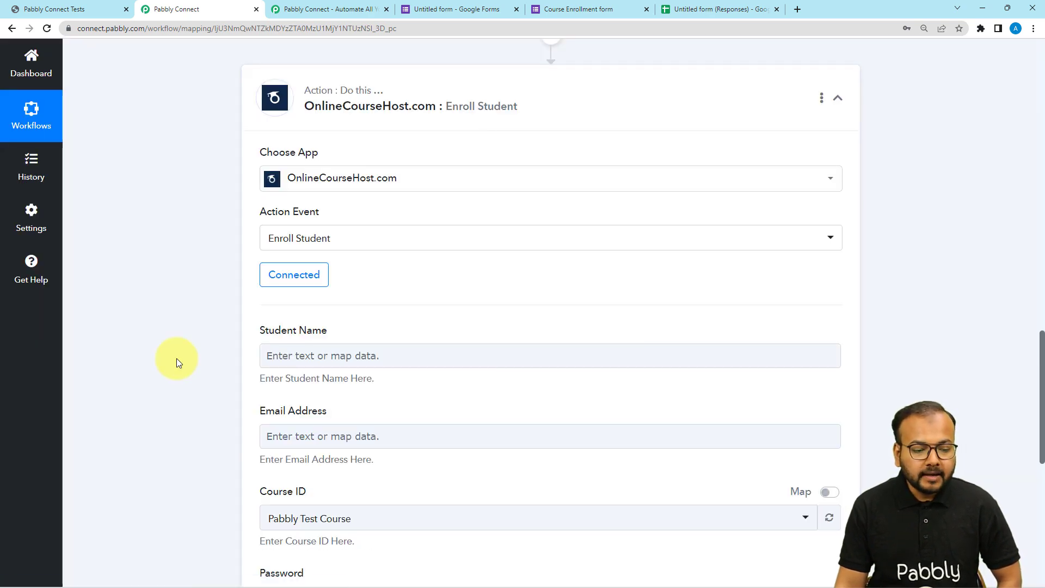
# - Review the Enroll Student fields and the Student Name mapping source, and look back at the captured Google Forms response
pyautogui.scroll(-1, 177, 358)
pyautogui.scroll(-2, 176, 358)
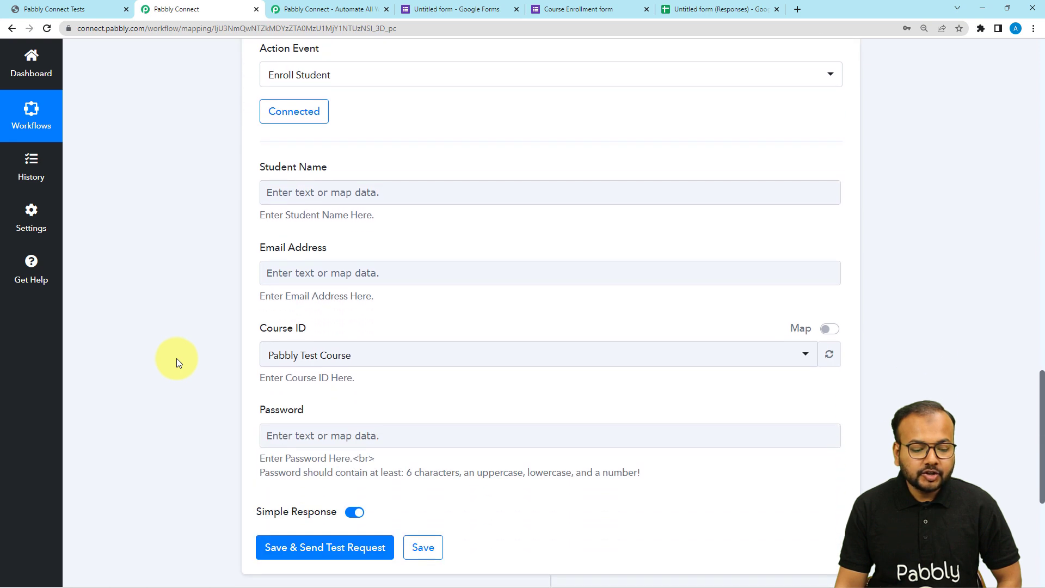
pyautogui.click(276, 192)
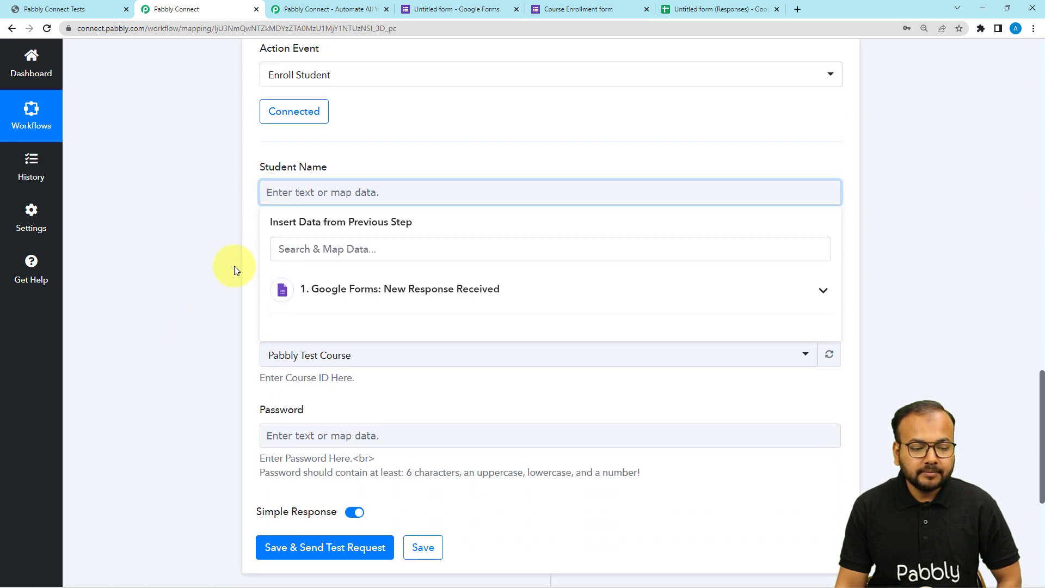
pyautogui.click(234, 266)
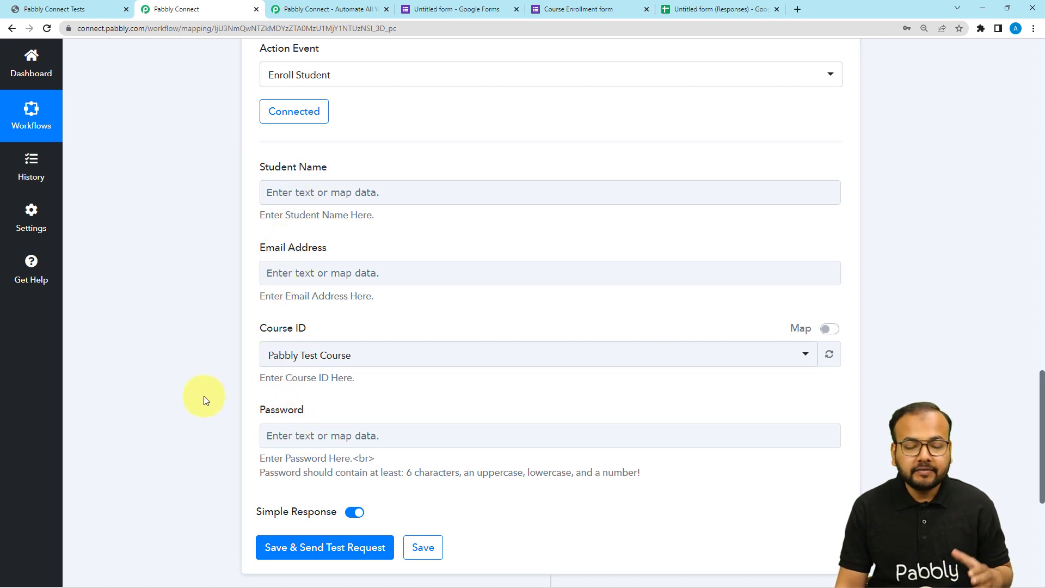
pyautogui.scroll(15, 204, 397)
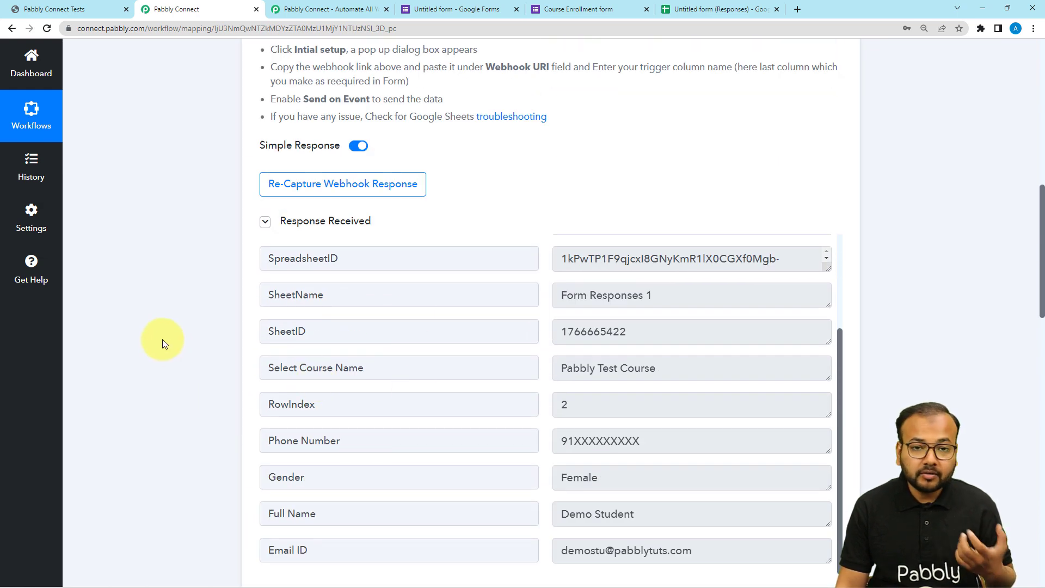
# - Map the Student Name field of the Enroll Student action to the Full Name from the Google Forms response
pyautogui.scroll(-10, 162, 342)
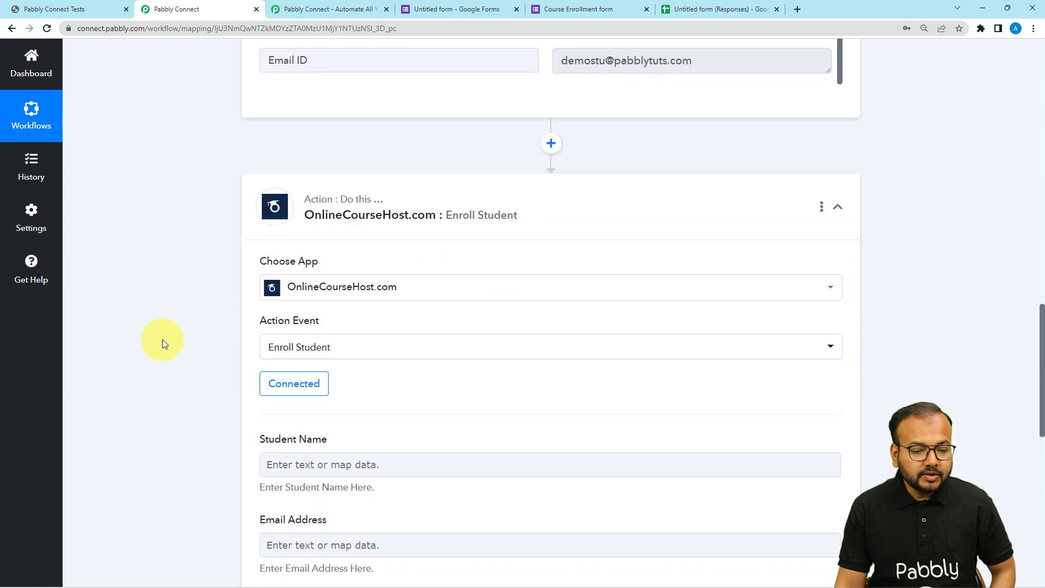
pyautogui.scroll(-1, 162, 341)
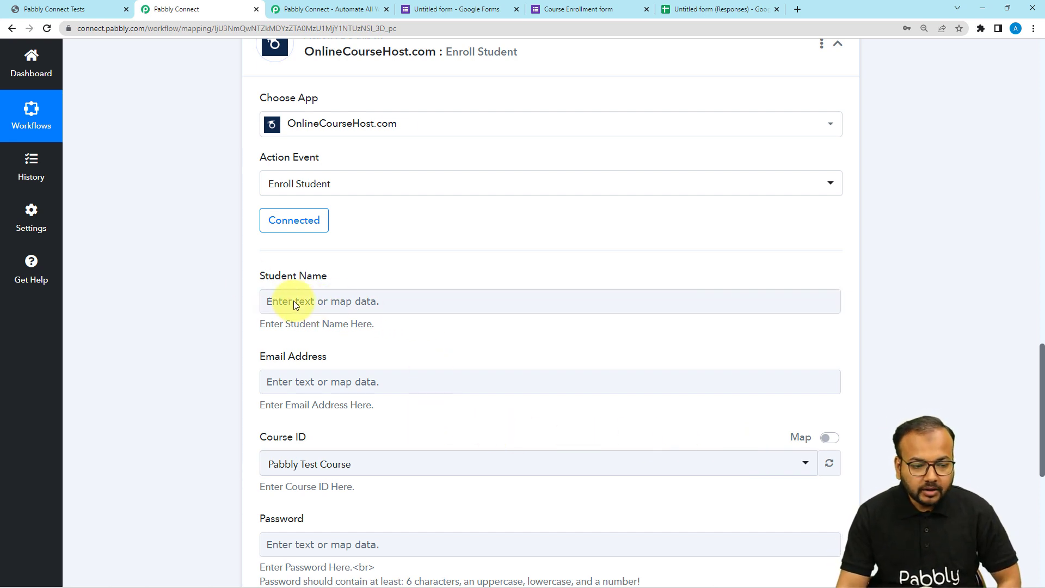
pyautogui.click(269, 301)
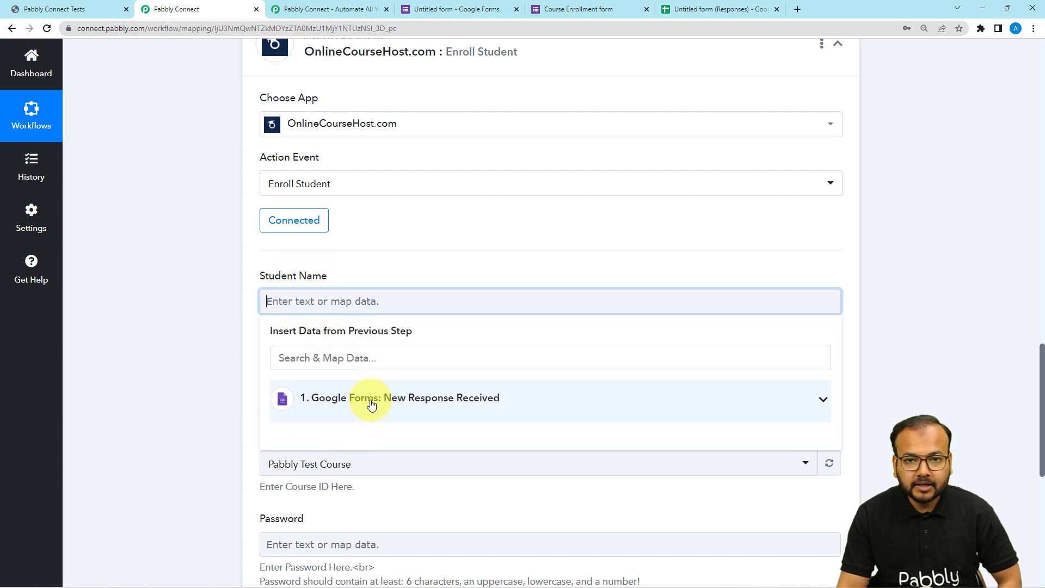
pyautogui.click(351, 403)
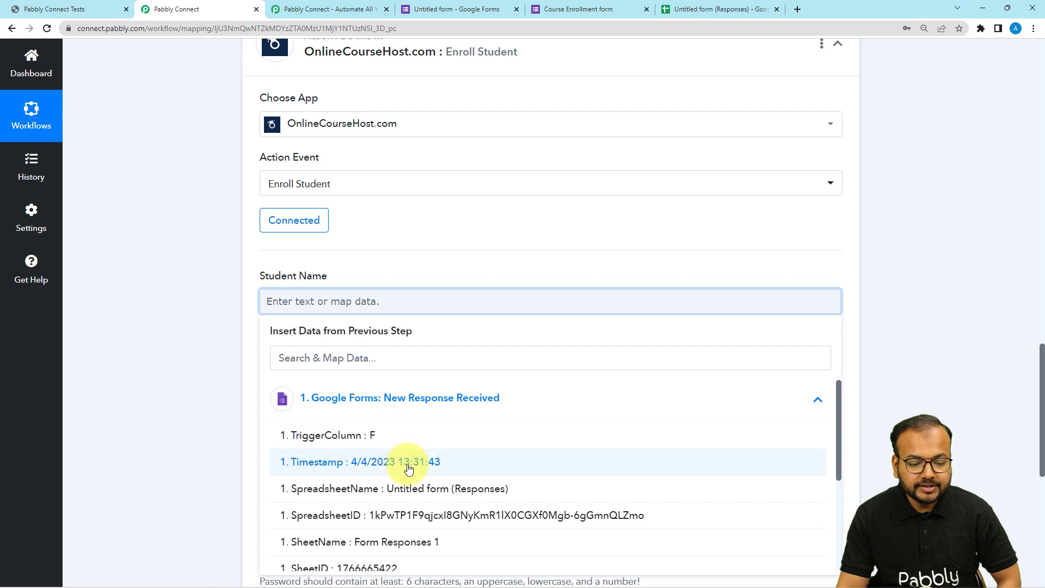
pyautogui.scroll(-2, 174, 390)
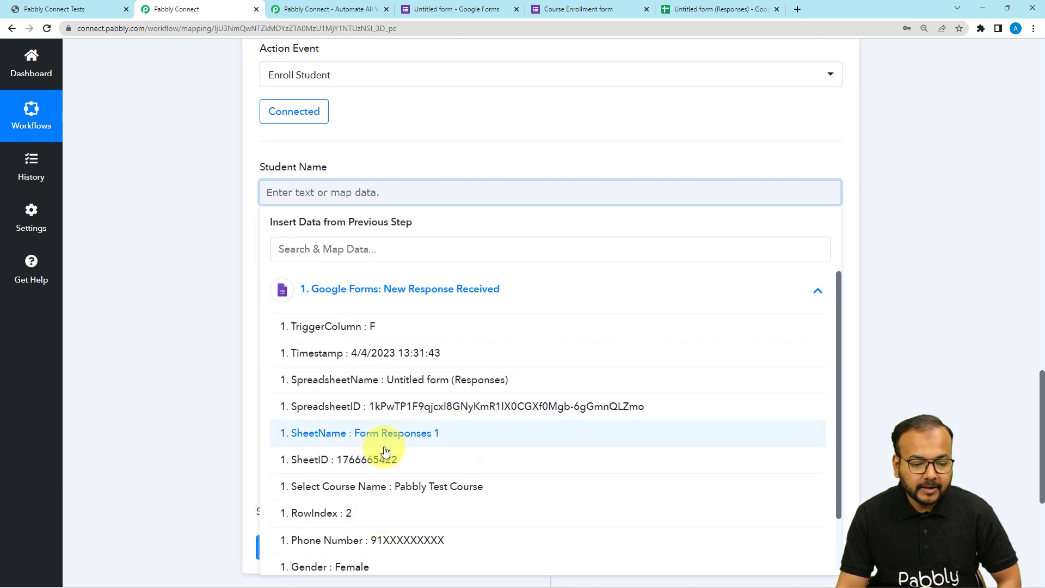
pyautogui.scroll(-1, 385, 452)
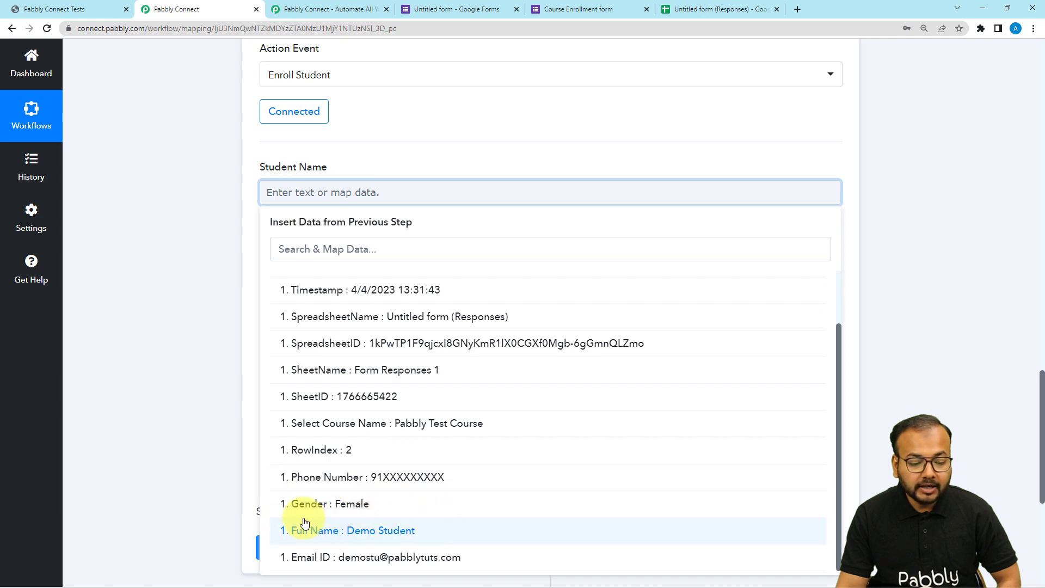
pyautogui.click(319, 539)
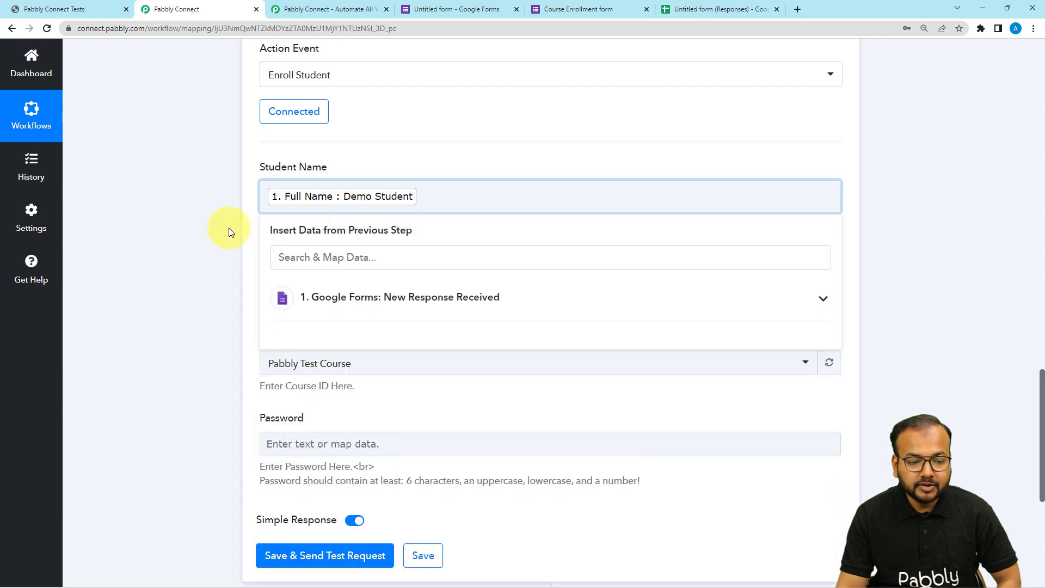
pyautogui.click(188, 230)
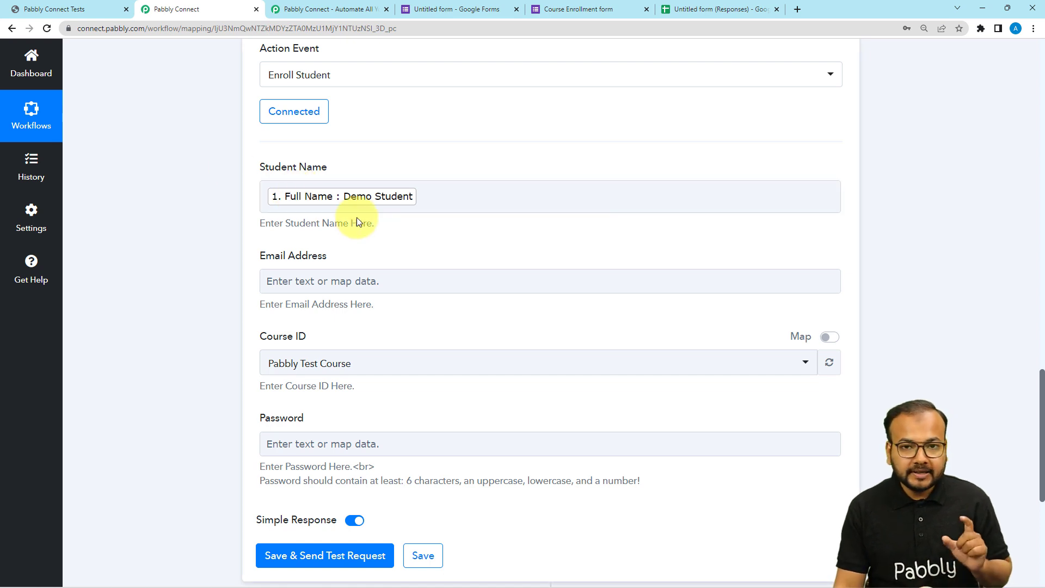
# - Map the Email Address field to the Email ID from the Google Forms response
pyautogui.click(325, 283)
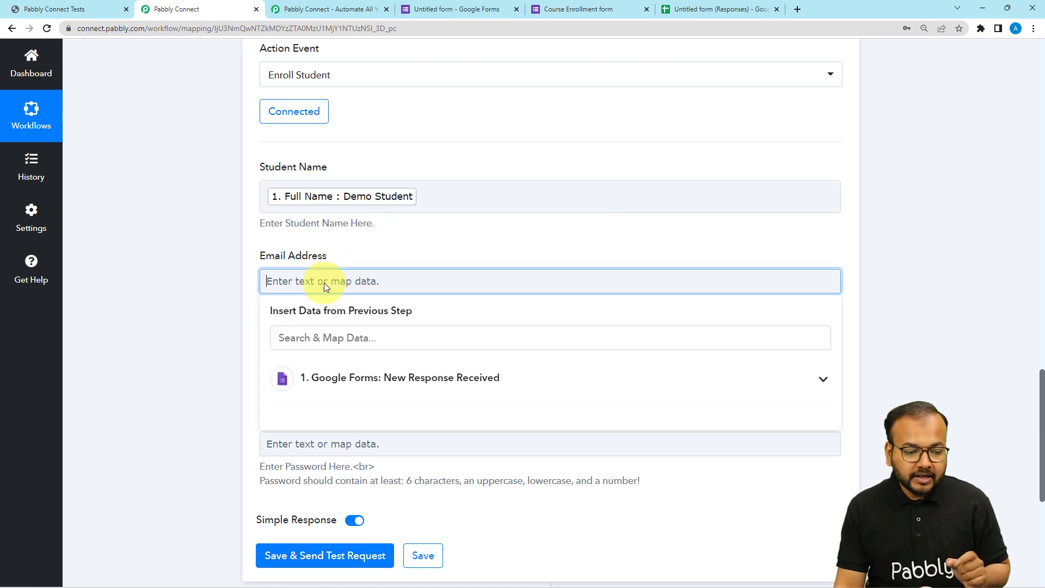
pyautogui.click(335, 270)
pyautogui.scroll(-2, 467, 460)
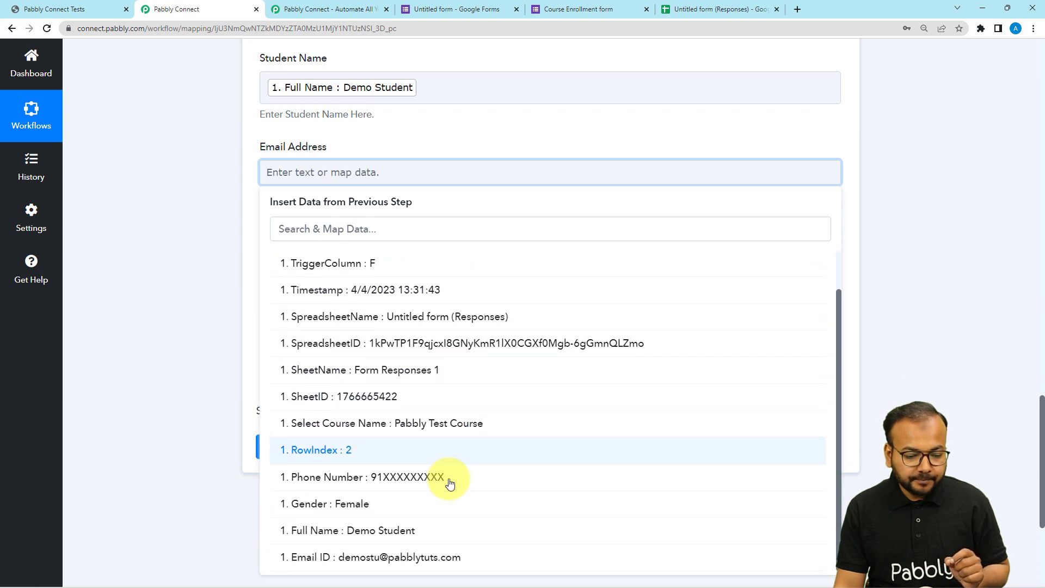
pyautogui.click(392, 557)
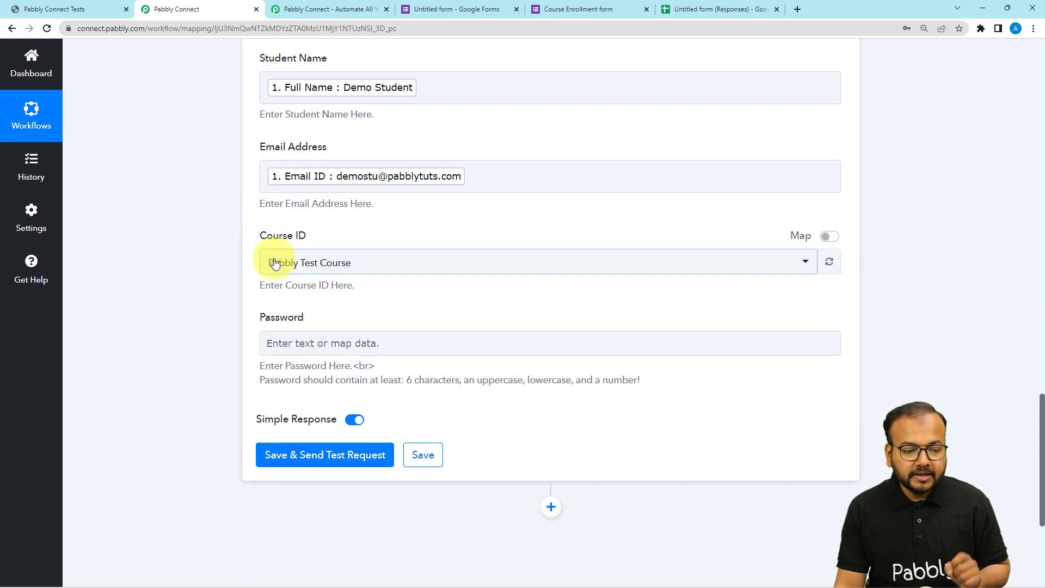
# - Check which courses are available for the Course ID, leaving the selection as it is
pyautogui.click(396, 272)
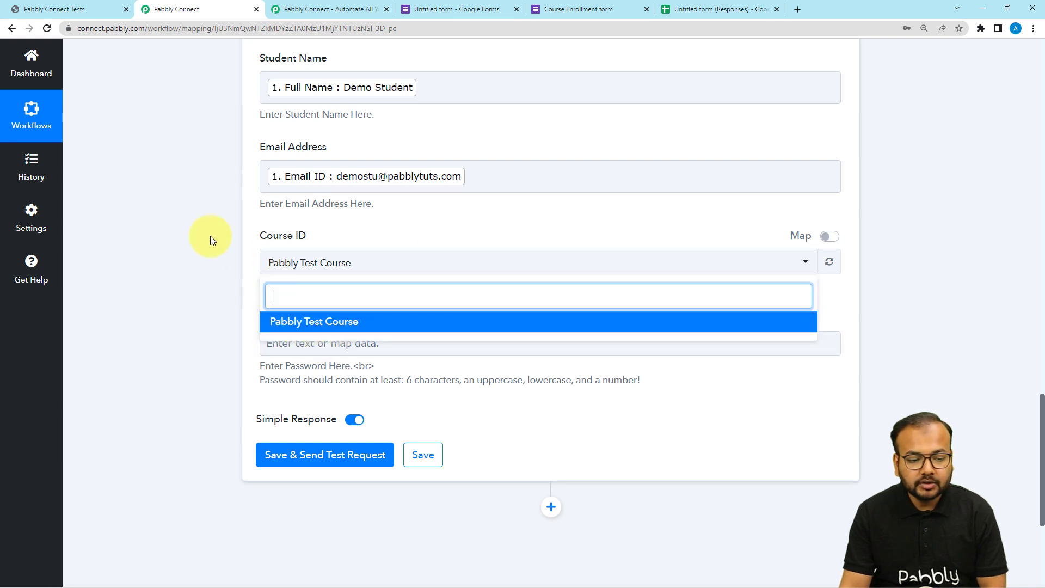
pyautogui.click(266, 265)
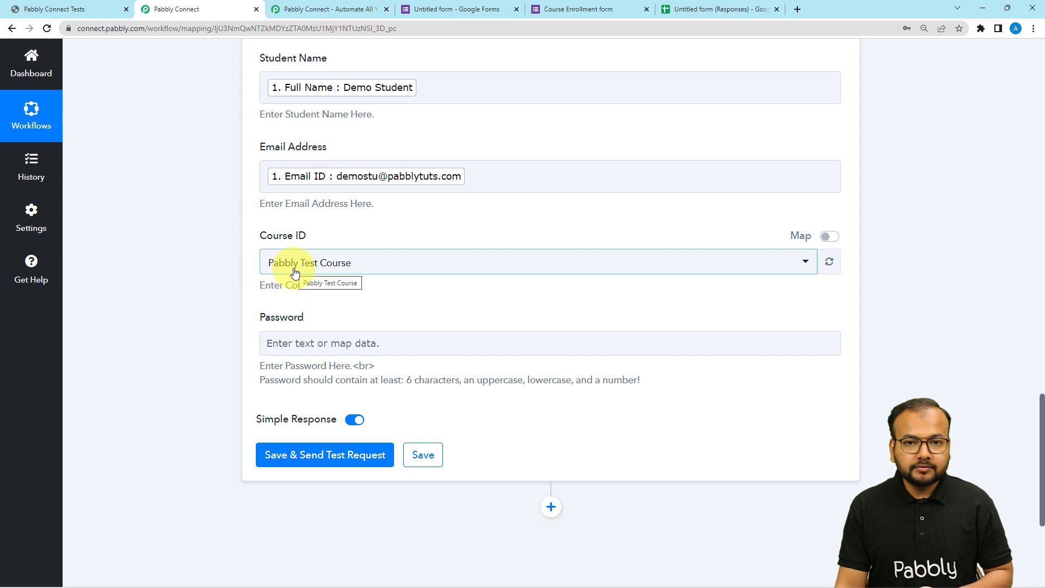
pyautogui.click(379, 271)
pyautogui.click(228, 283)
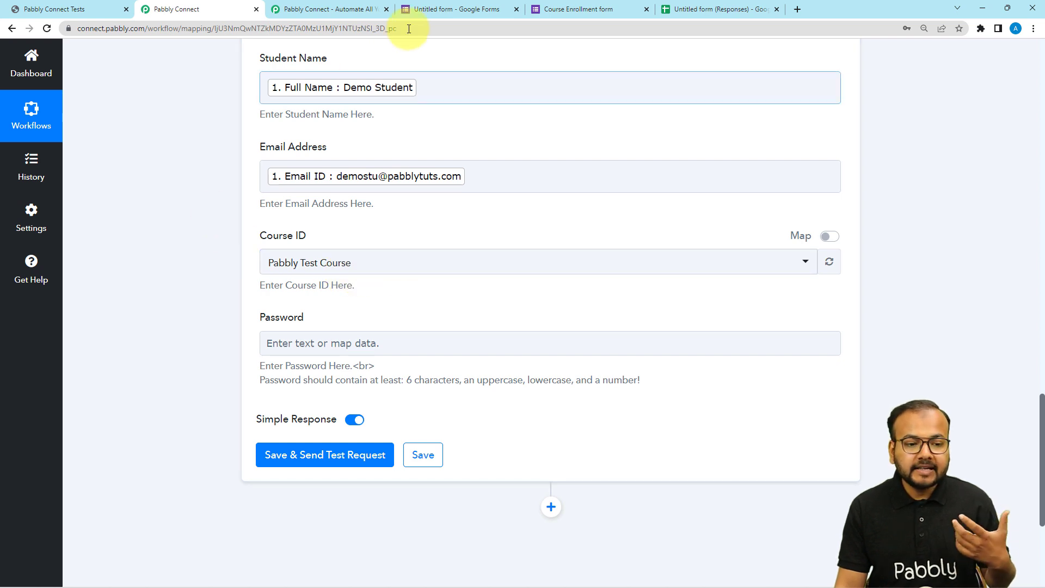
# - Switch to Google Forms and review the Select Course Name options in the form's questions and in a blank Course Enrollment form
pyautogui.click(544, 12)
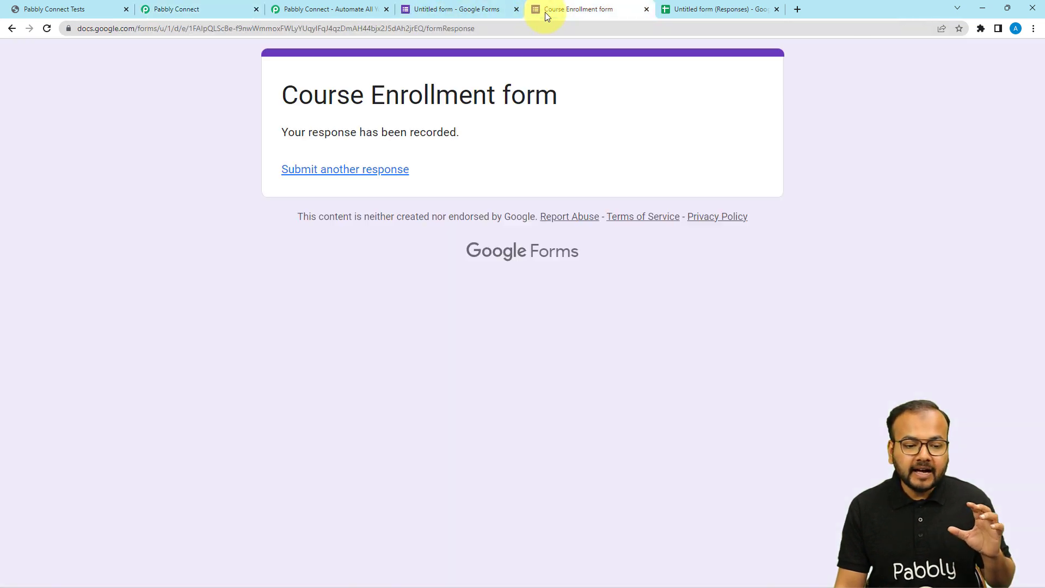
pyautogui.click(465, 8)
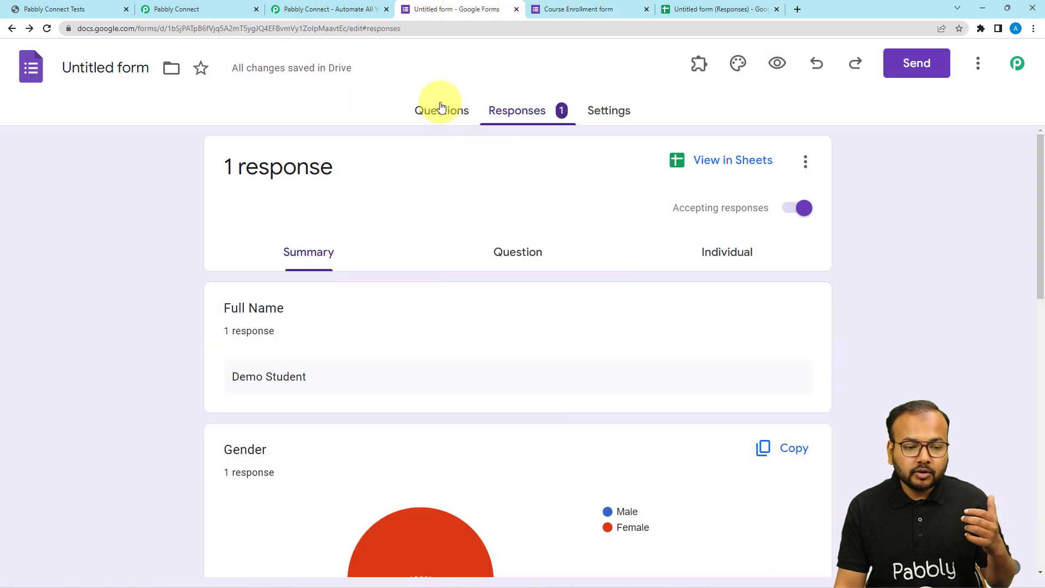
pyautogui.click(437, 110)
pyautogui.scroll(-9, 187, 250)
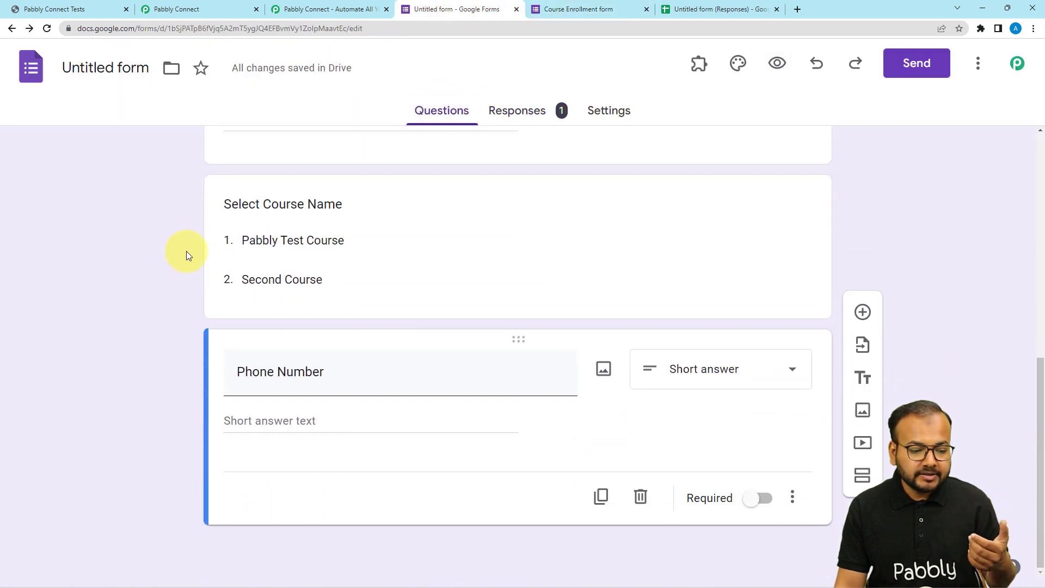
pyautogui.click(551, 8)
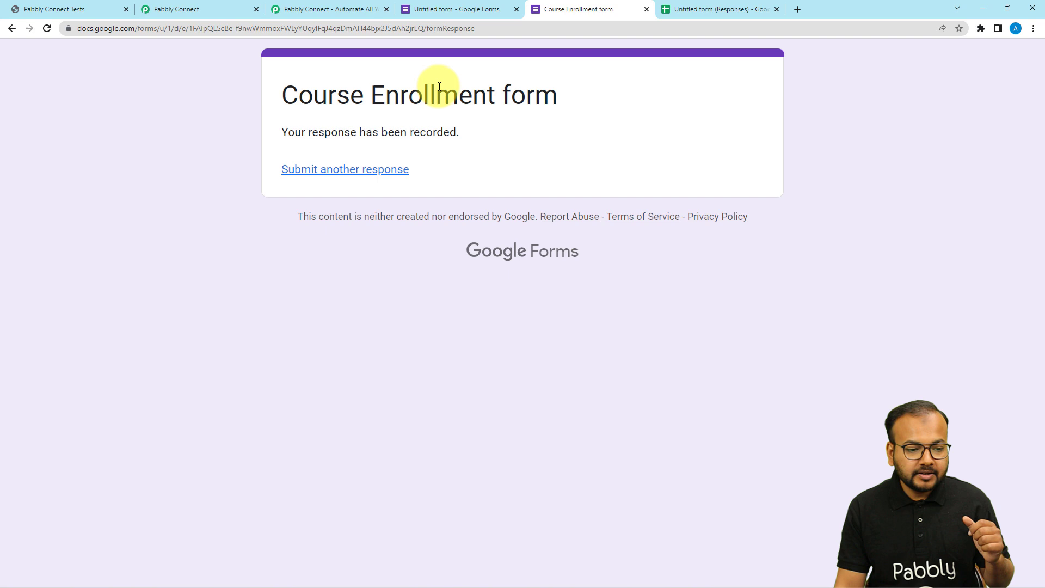
pyautogui.click(345, 169)
pyautogui.scroll(-7, 220, 155)
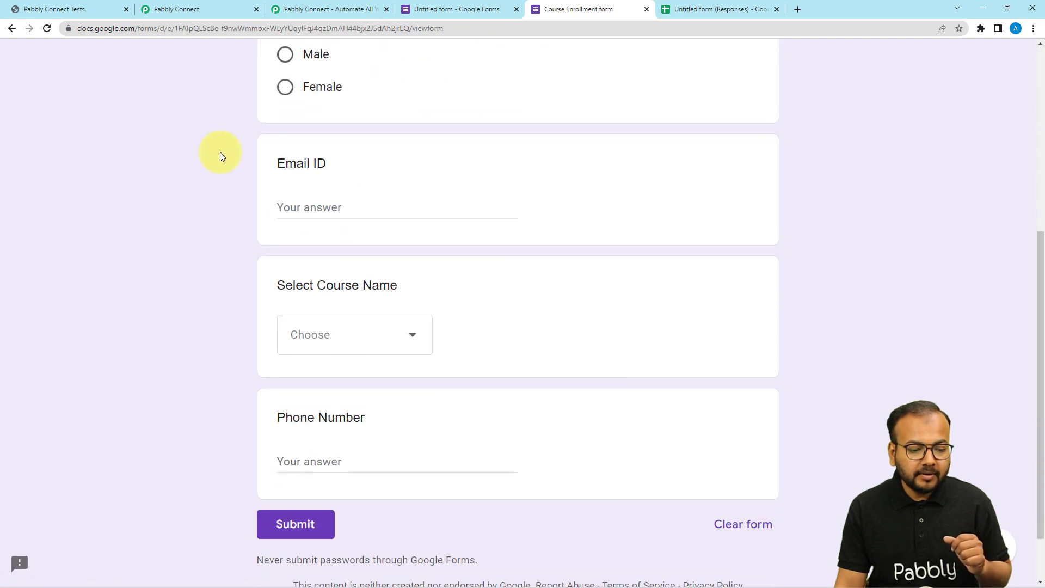
pyautogui.click(326, 269)
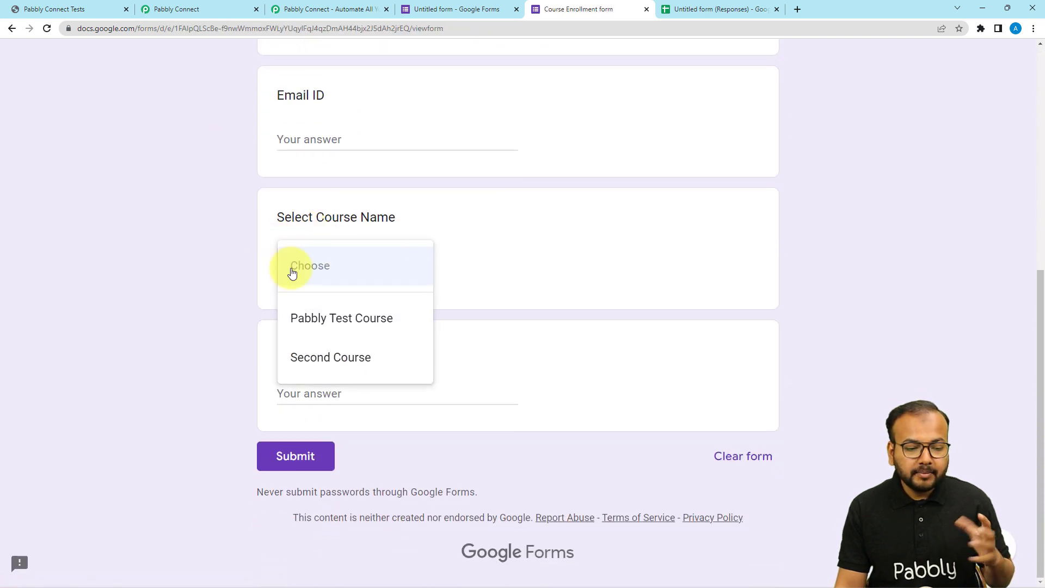
pyautogui.click(230, 233)
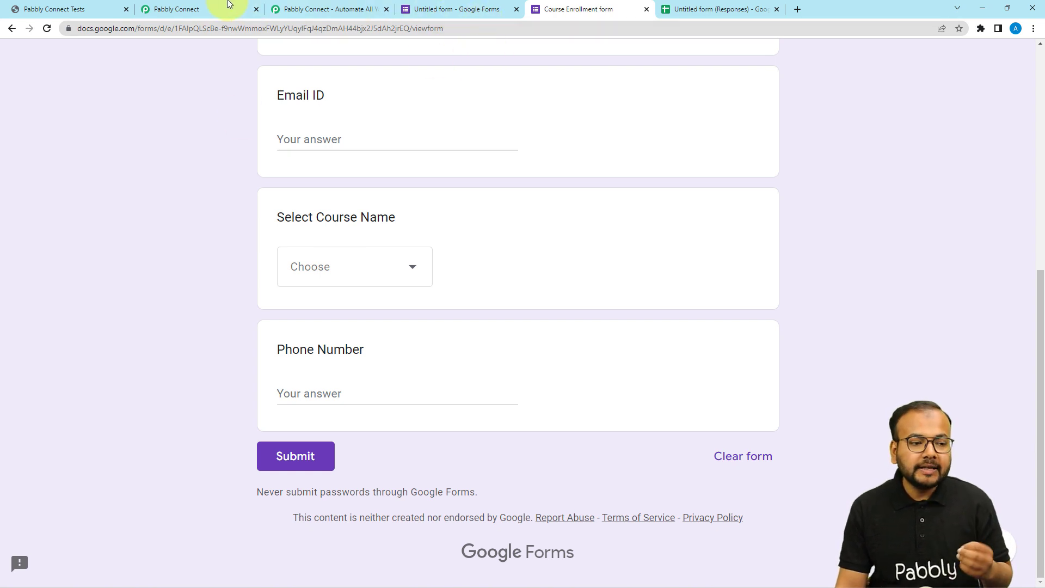
# - Switch back to Pabbly Connect, enable mapping for the Course ID field, and highlight the ID it holds
pyautogui.click(187, 9)
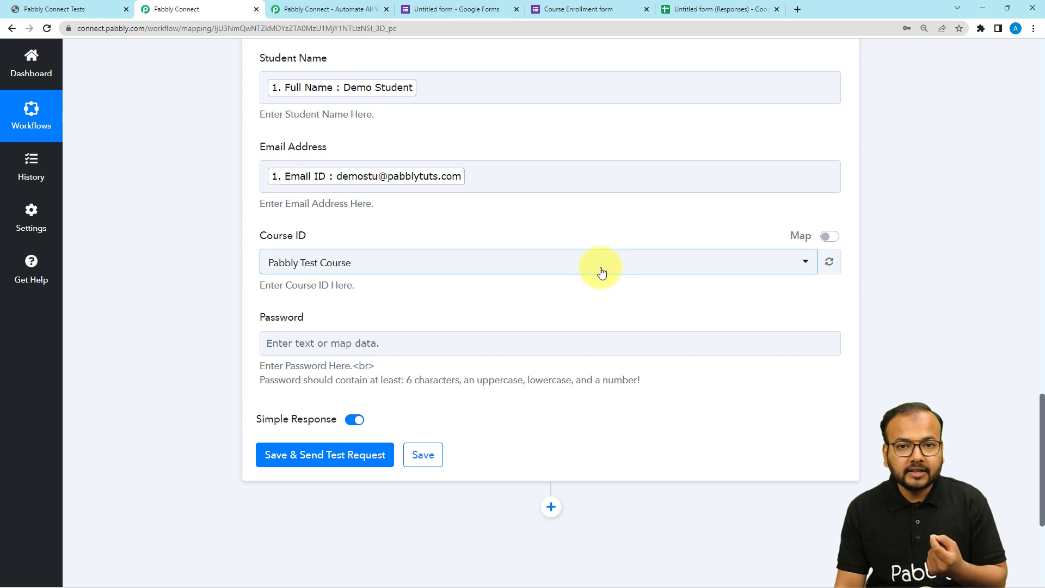
pyautogui.click(830, 237)
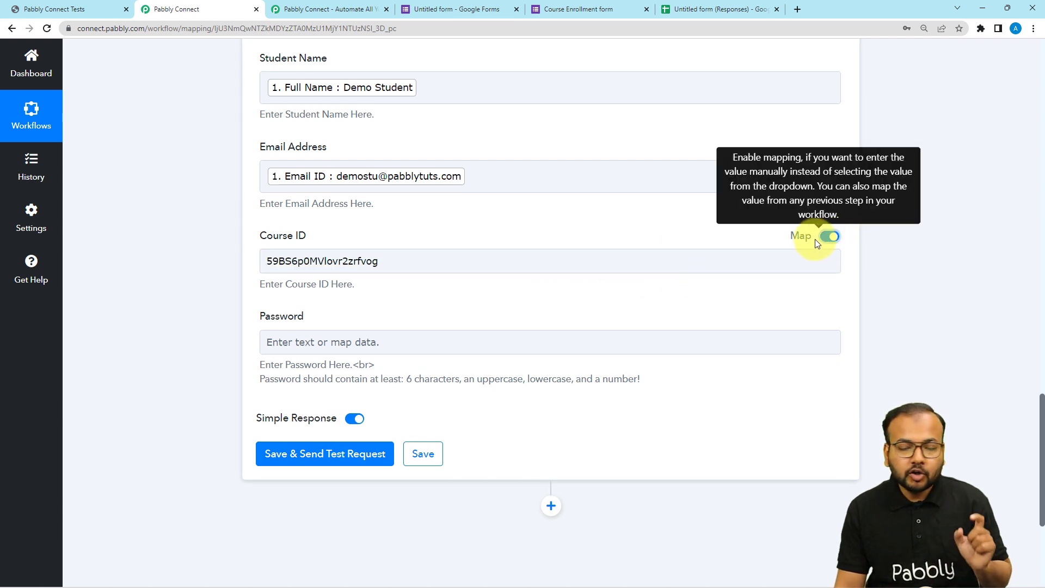
pyautogui.click(429, 252)
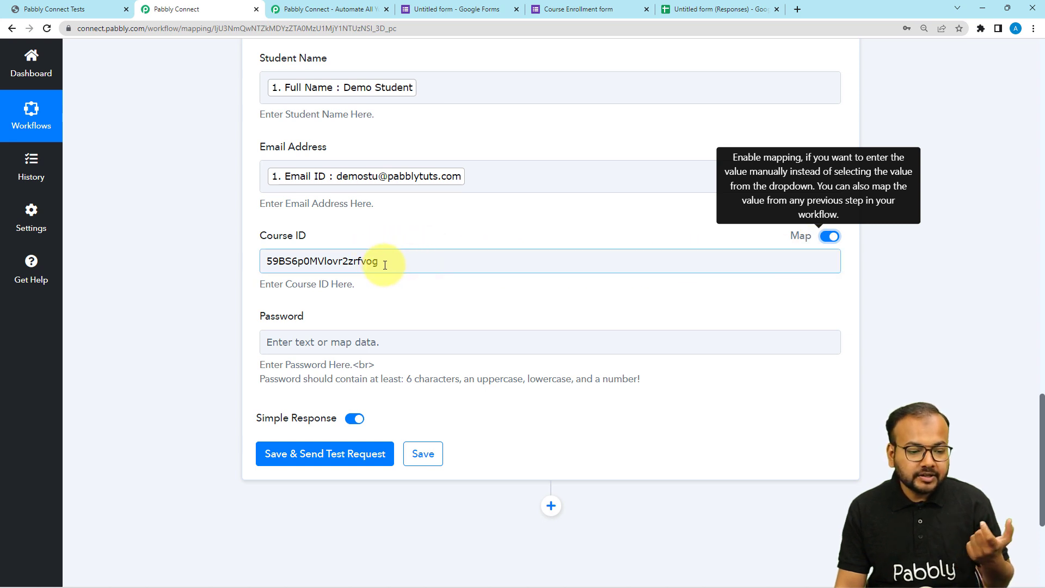
pyautogui.moveTo(443, 262); pyautogui.dragTo(258, 264)
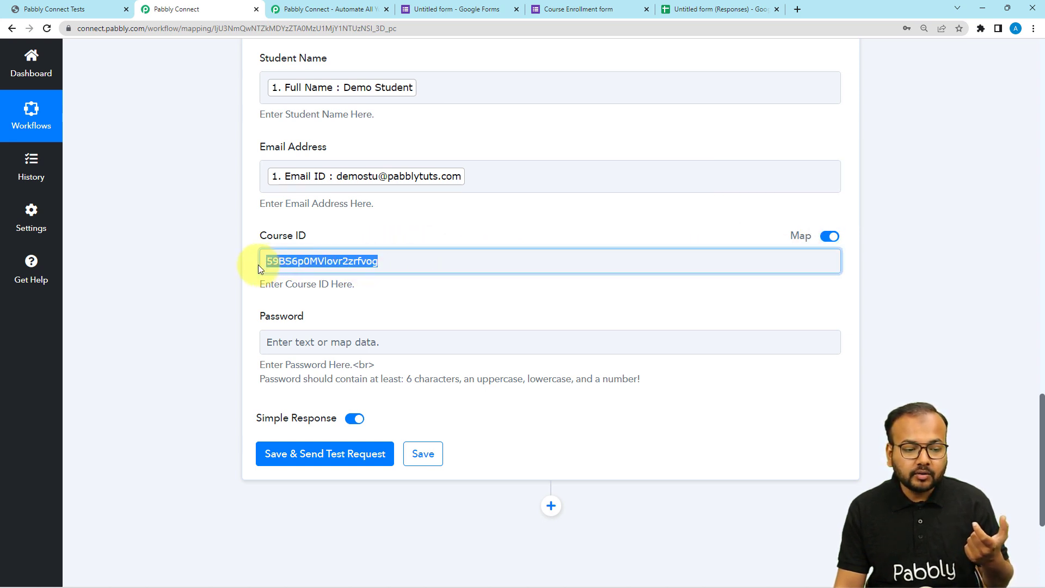
pyautogui.click(181, 260)
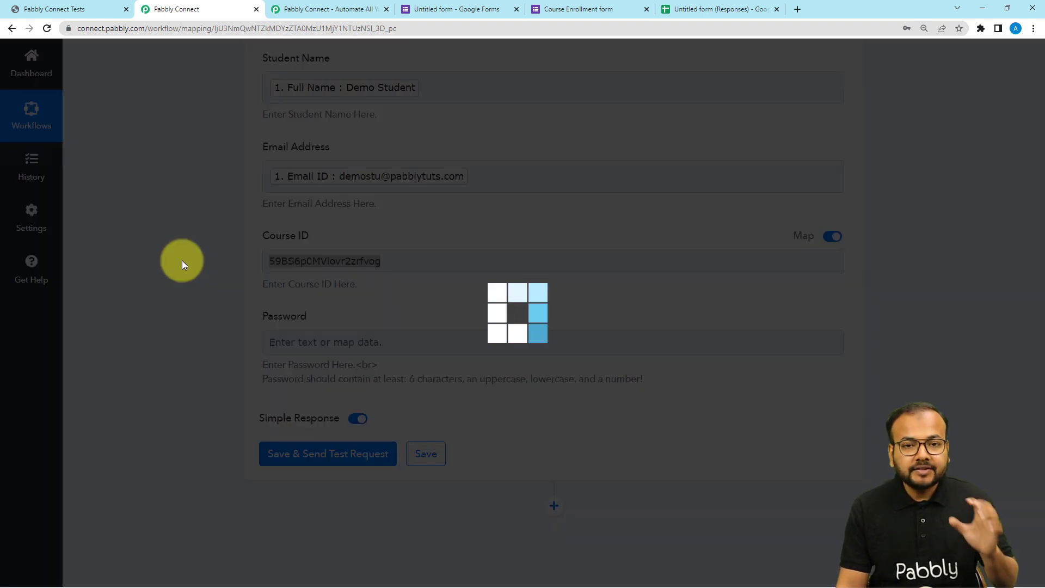
# - Compare the Select Course Name value in the captured form response with the Course ID in the Enroll Student action
pyautogui.scroll(15, 182, 260)
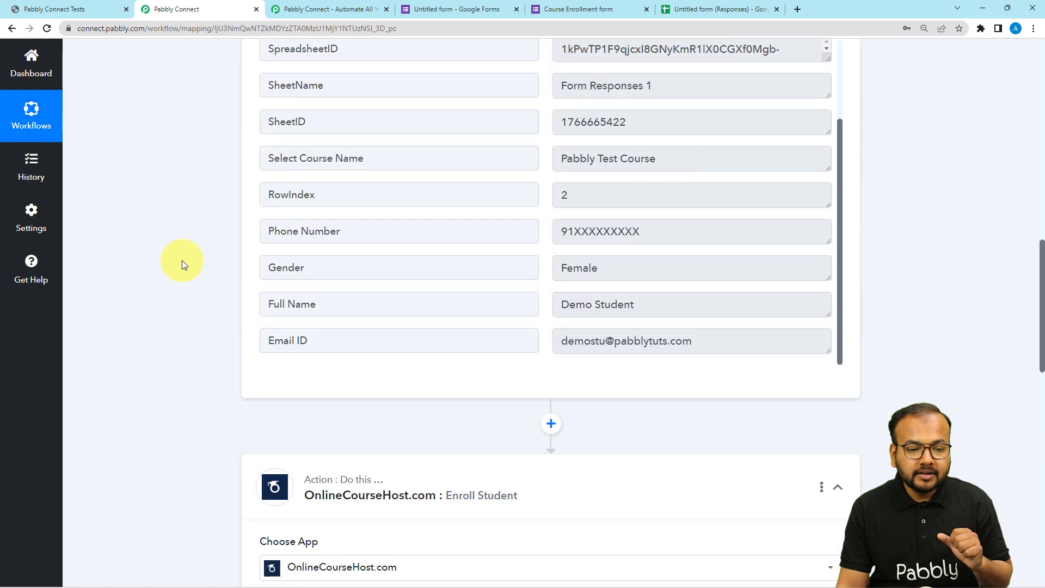
pyautogui.scroll(-2, 468, 343)
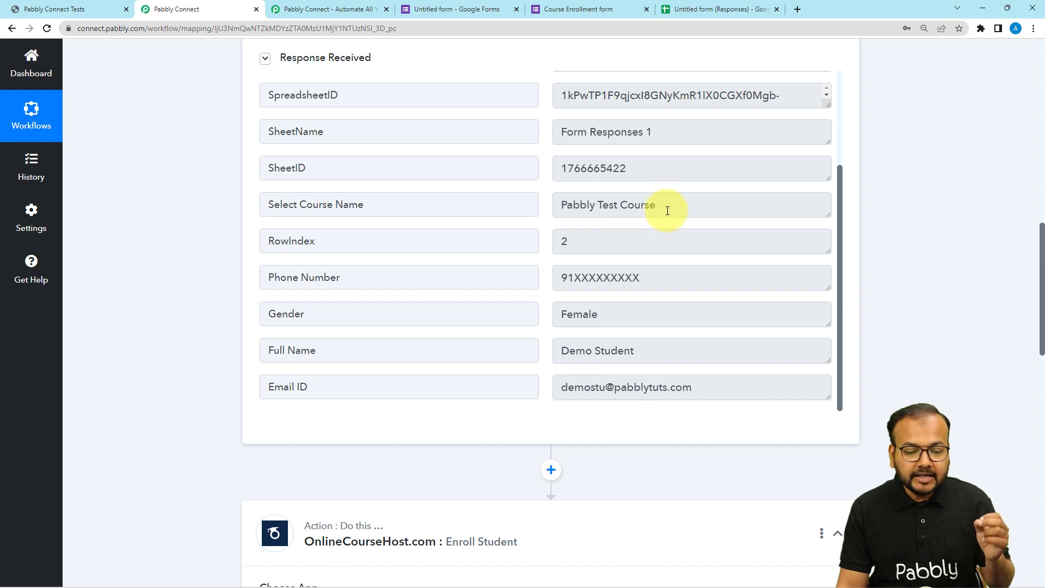
pyautogui.moveTo(667, 211); pyautogui.dragTo(569, 223)
pyautogui.scroll(-12, 232, 253)
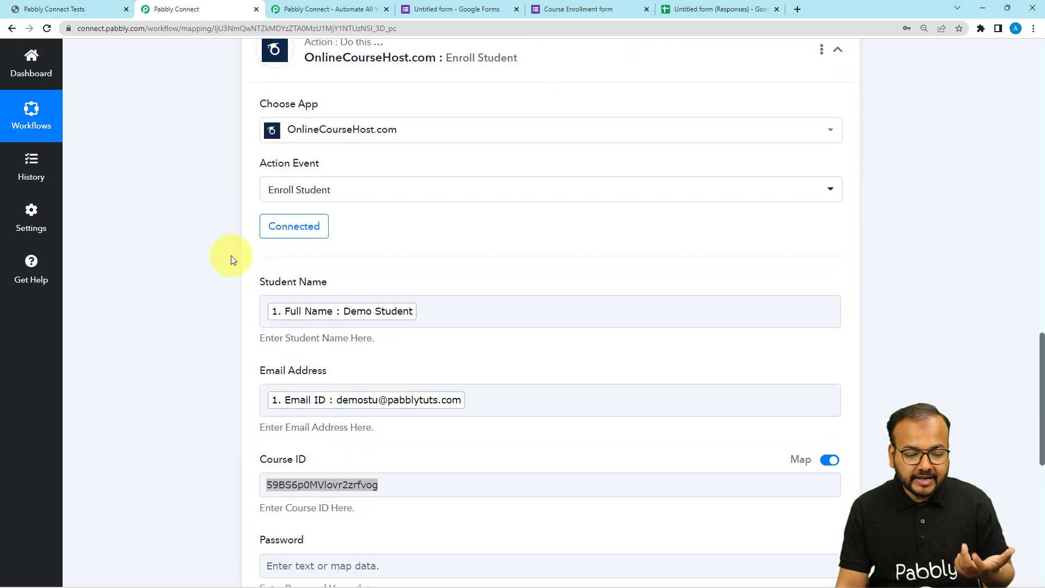
# - Insert a Lookup Table action between the Google Forms trigger and the Enroll Student action, with Lookup Table as its action event
pyautogui.scroll(1, 238, 273)
pyautogui.scroll(10, 239, 277)
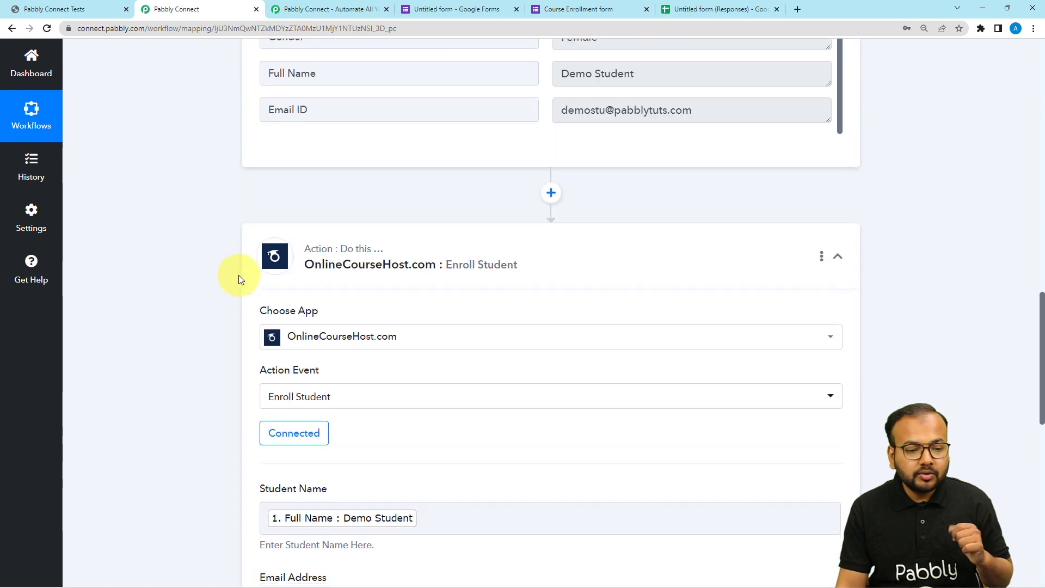
pyautogui.click(562, 364)
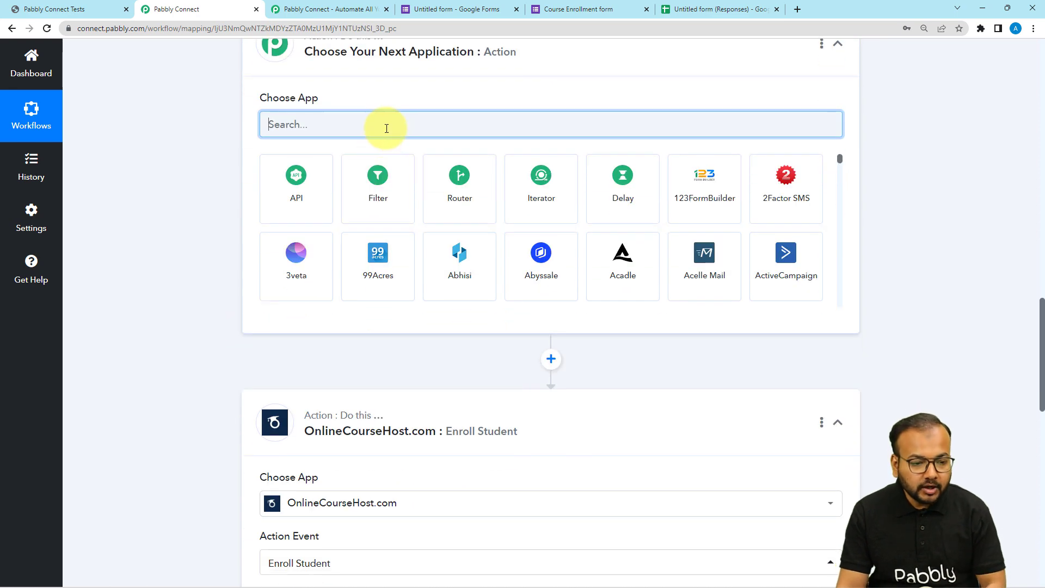
pyautogui.write('look')
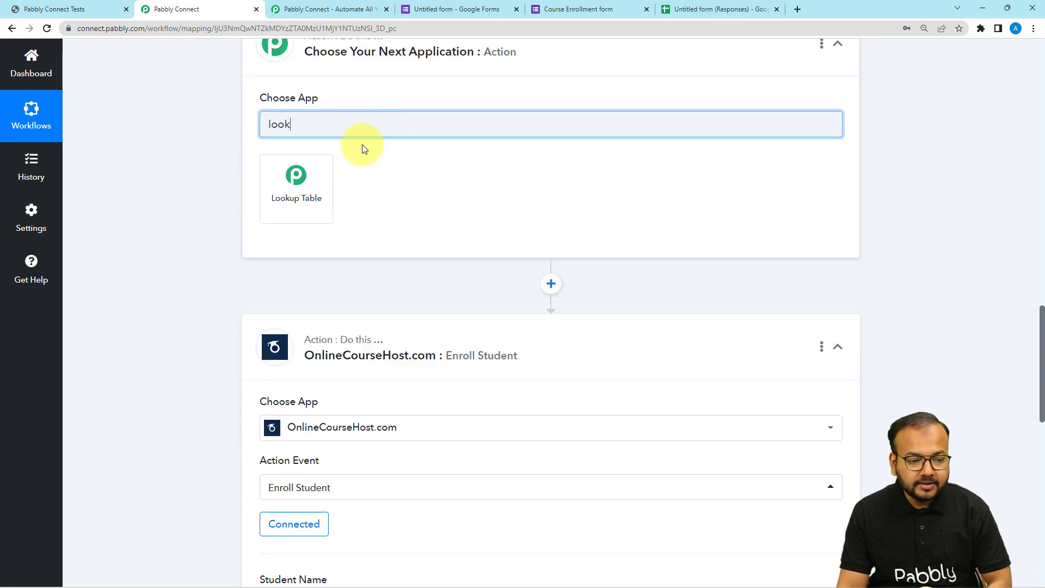
pyautogui.click(322, 188)
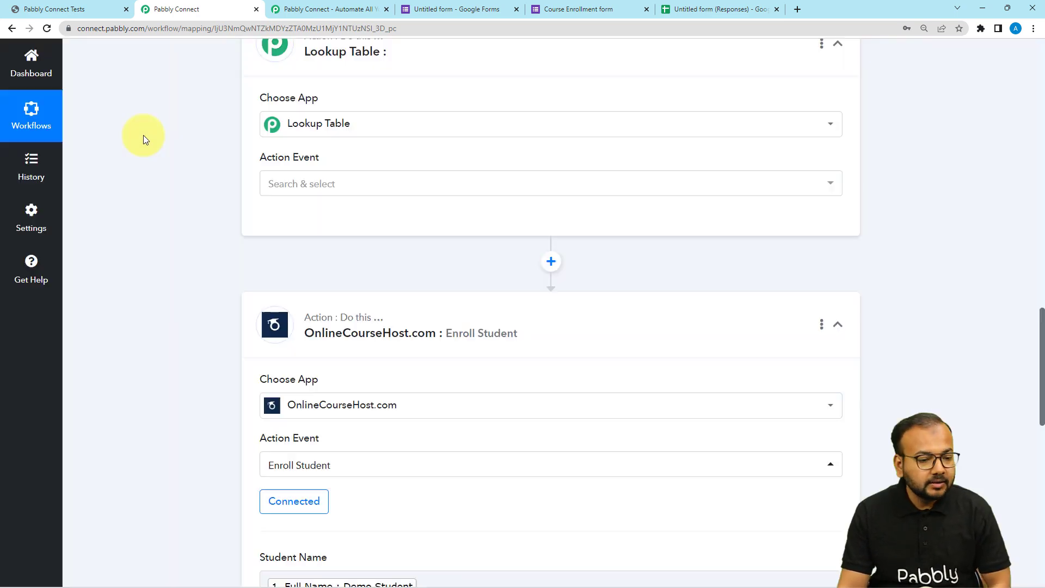
pyautogui.scroll(-2, 174, 163)
pyautogui.scroll(2, 302, 148)
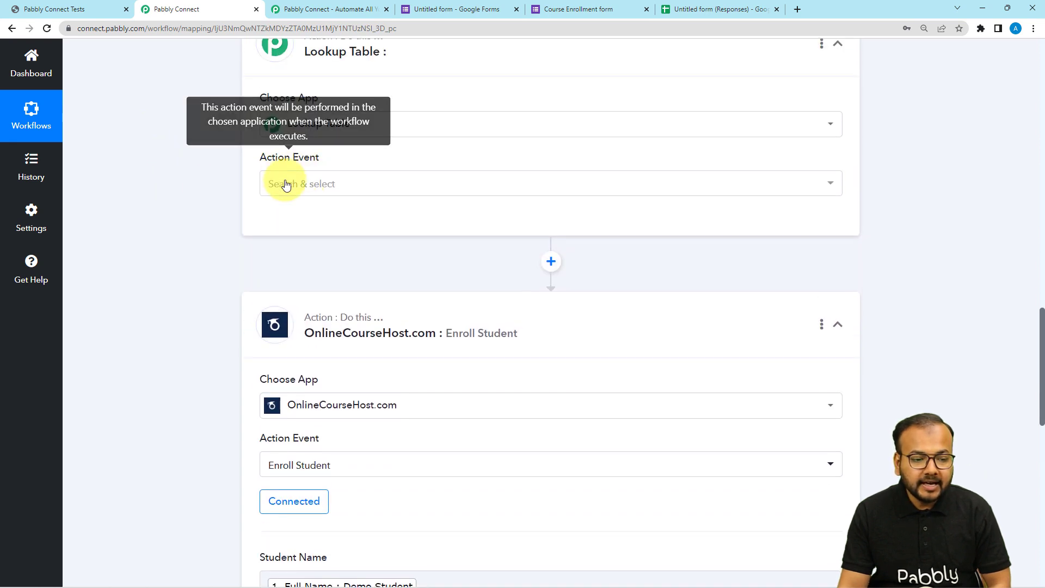
pyautogui.click(281, 182)
pyautogui.click(299, 243)
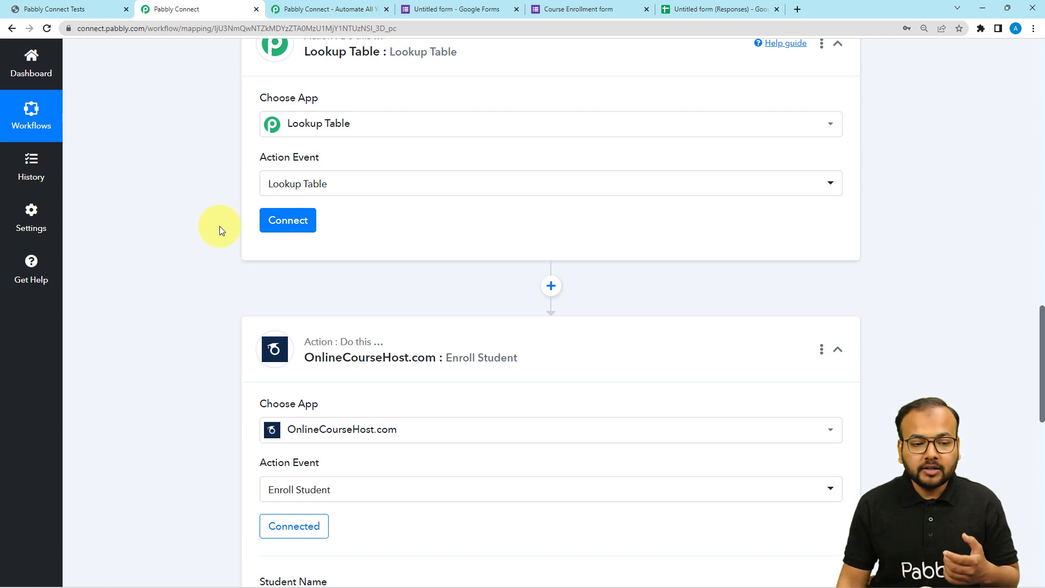
# - Go back to the captured Google Forms response and highlight its Select Course Name value
pyautogui.scroll(6, 220, 227)
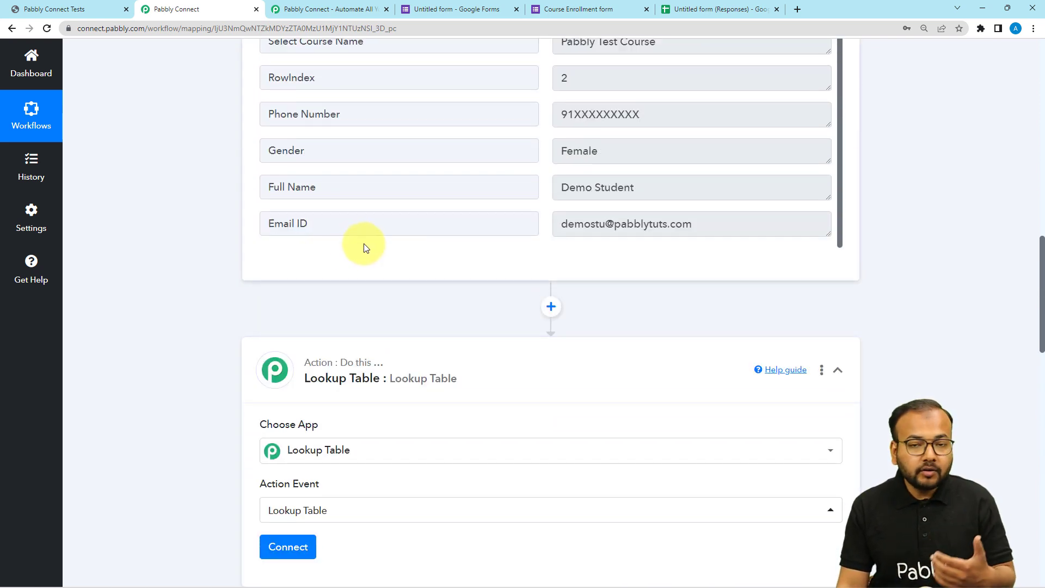
pyautogui.scroll(2, 403, 223)
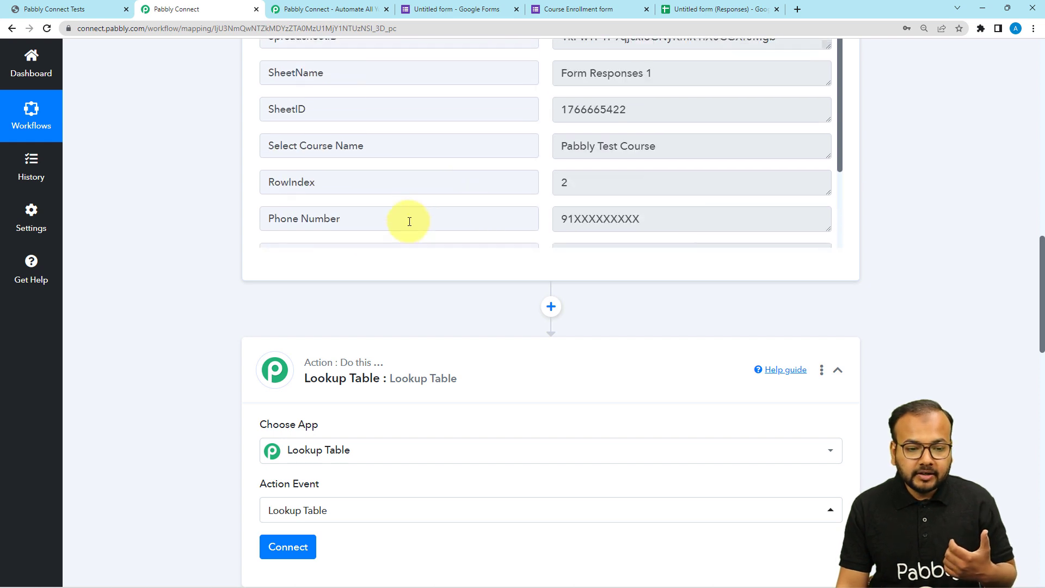
pyautogui.click(665, 154)
pyautogui.moveTo(665, 154); pyautogui.dragTo(594, 156)
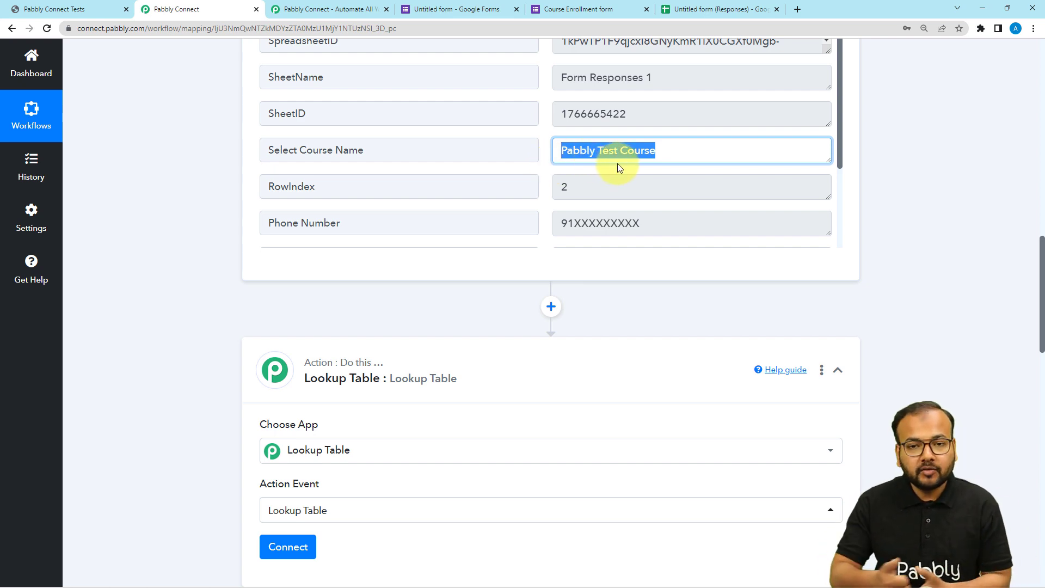
# - Connect the Lookup Table action to bring up its lookup fields
pyautogui.scroll(-8, 439, 206)
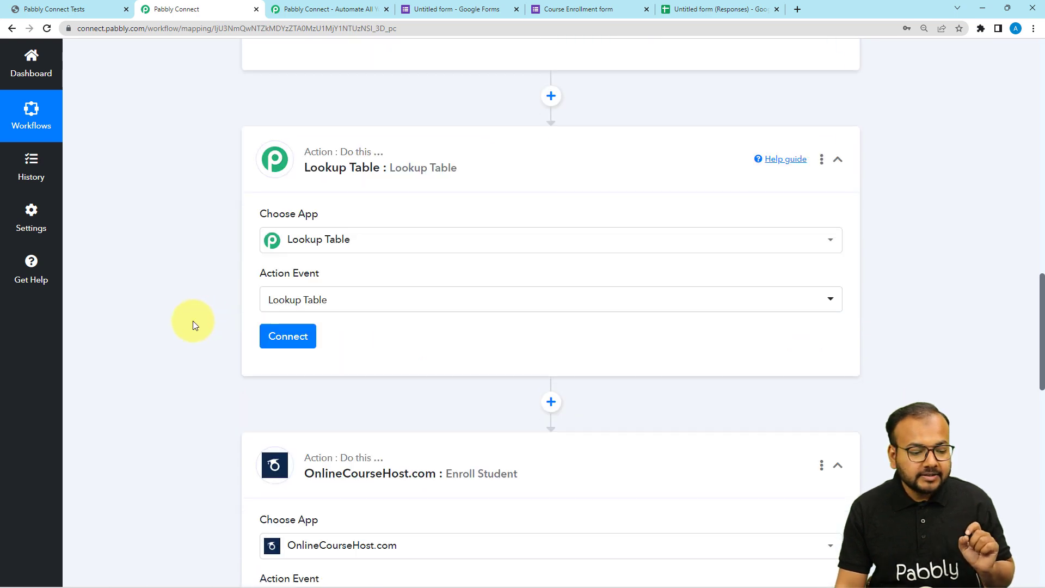
pyautogui.click(285, 165)
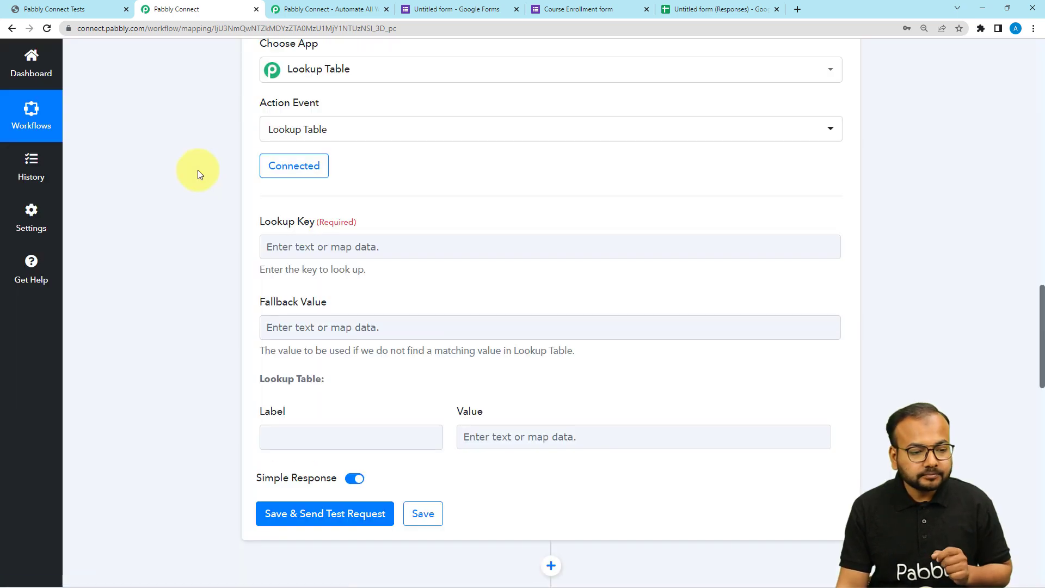
pyautogui.click(282, 249)
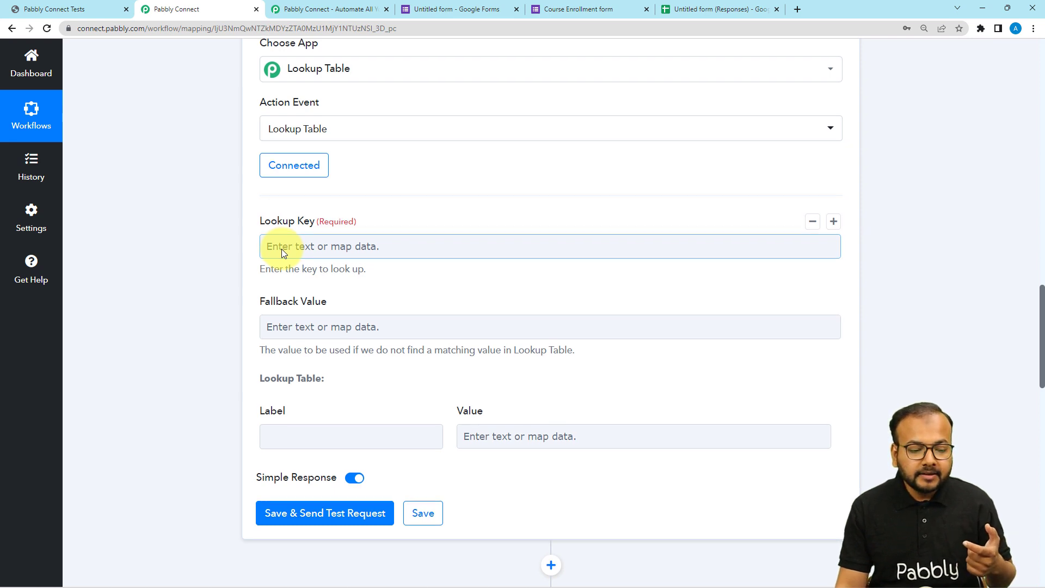
# - Examine the Lookup Key, Fallback Value, Label and Value fields of the Lookup Table action alongside the captured form response
pyautogui.scroll(-1, 282, 250)
pyautogui.scroll(-1, 321, 200)
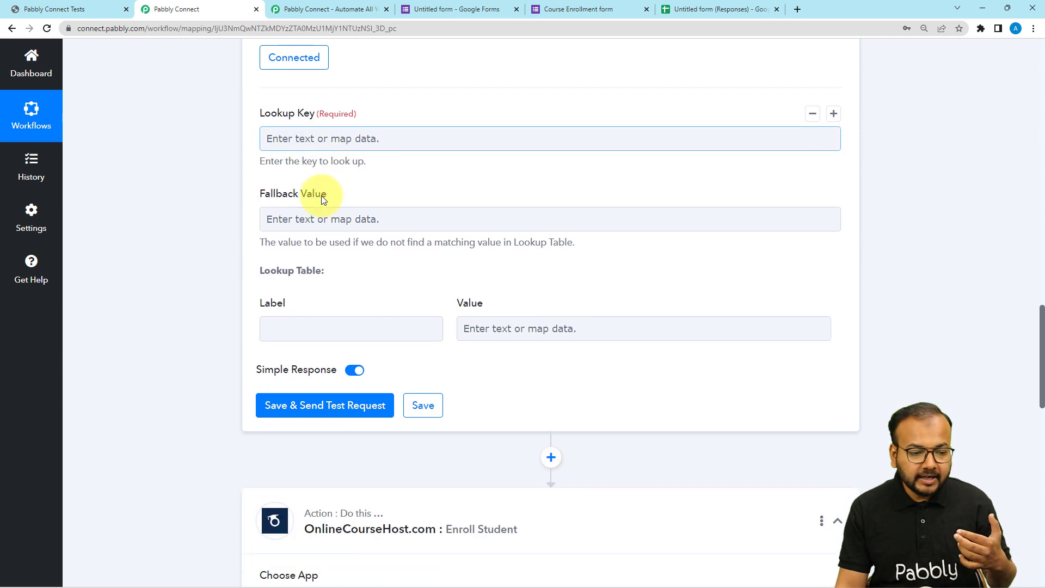
pyautogui.scroll(-1, 457, 159)
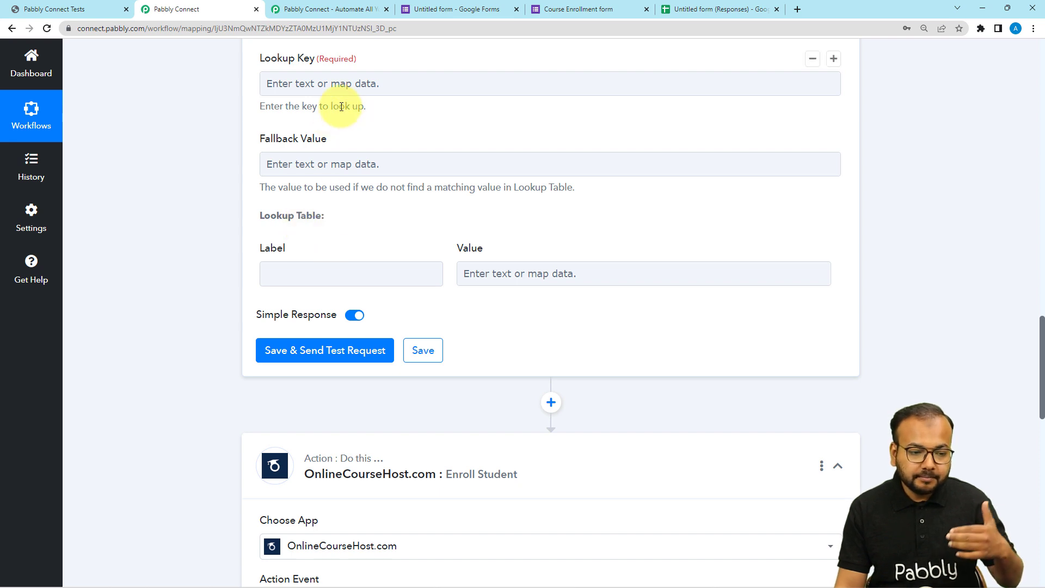
pyautogui.scroll(-2, 343, 104)
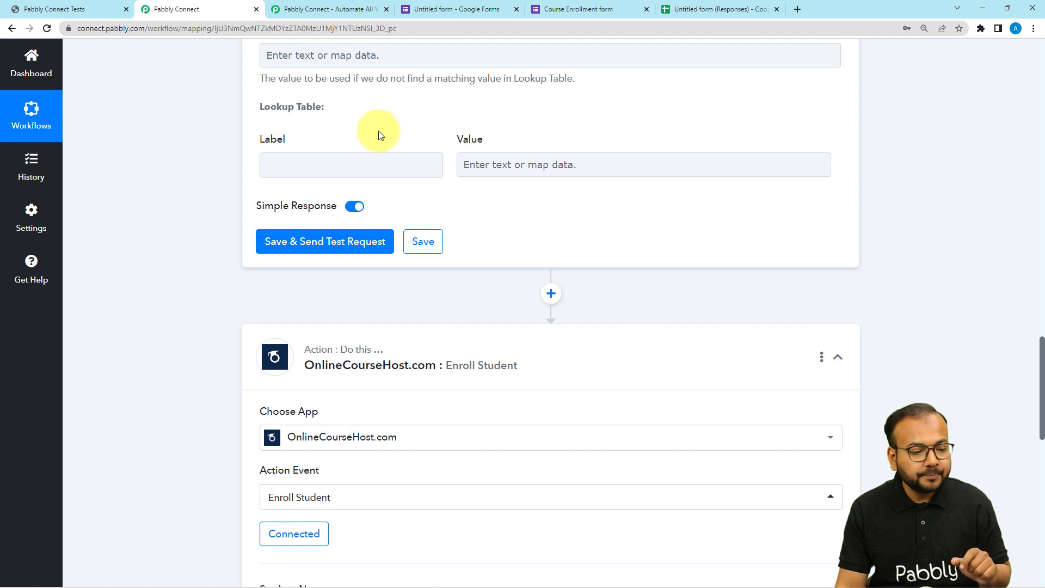
pyautogui.click(288, 166)
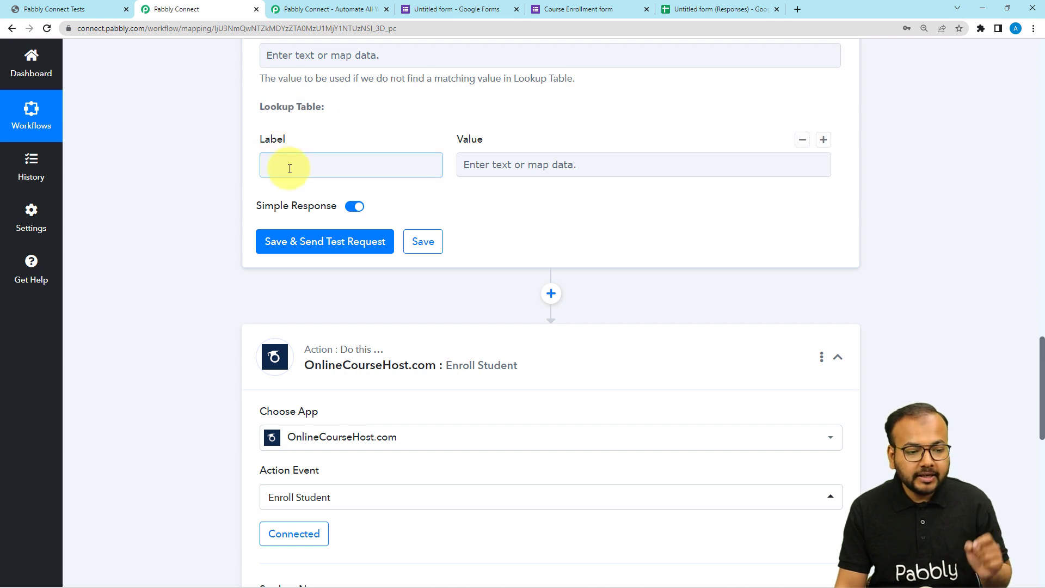
pyautogui.click(511, 167)
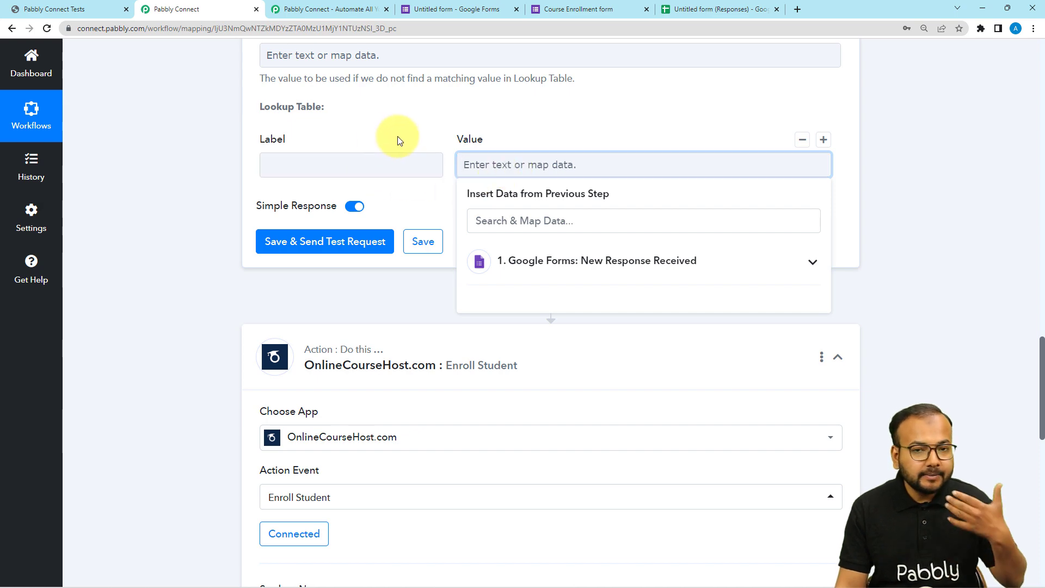
pyautogui.scroll(2, 351, 174)
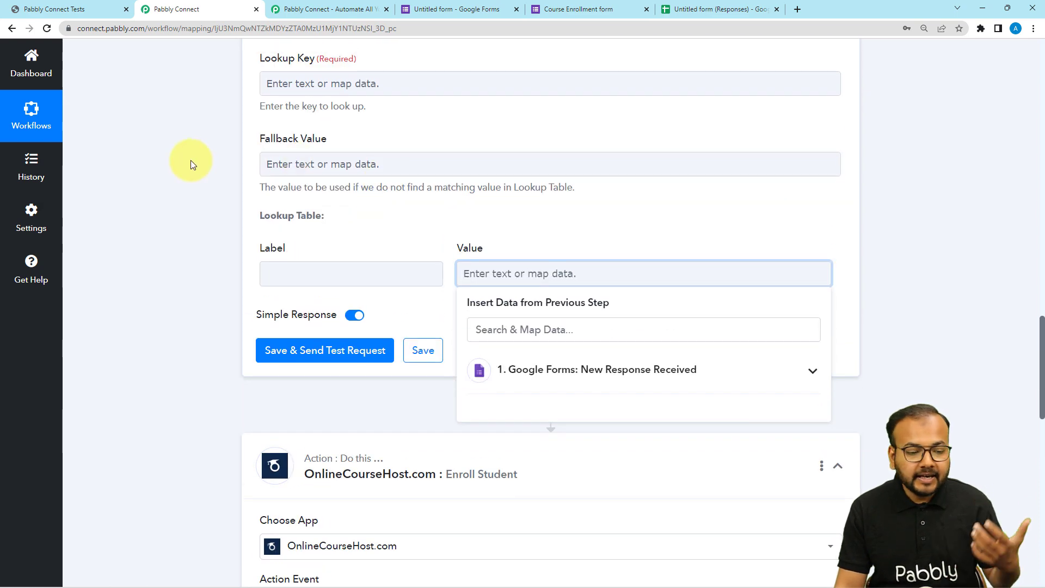
pyautogui.scroll(2, 191, 160)
pyautogui.scroll(8, 191, 160)
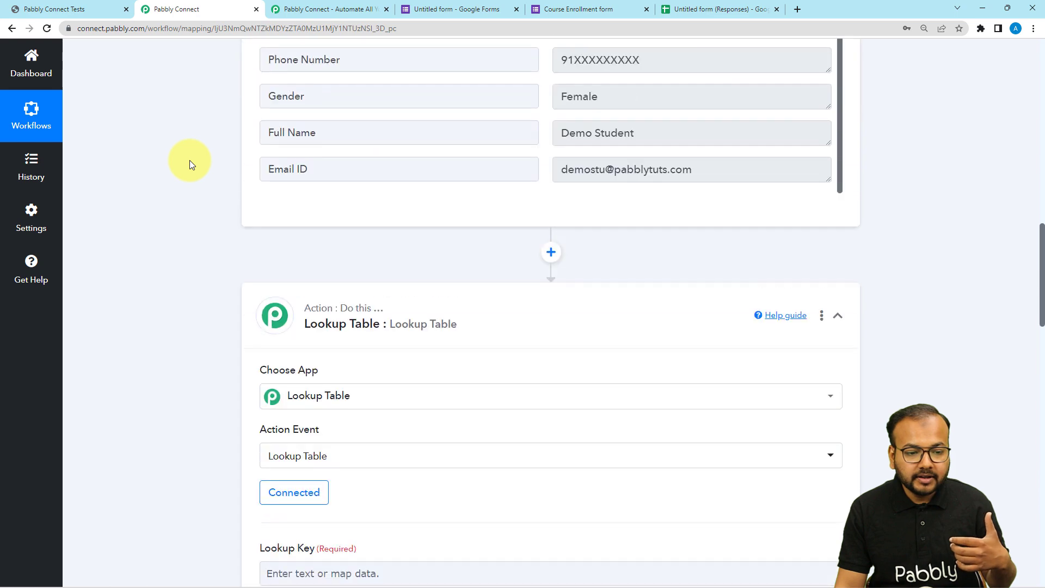
pyautogui.scroll(-5, 190, 160)
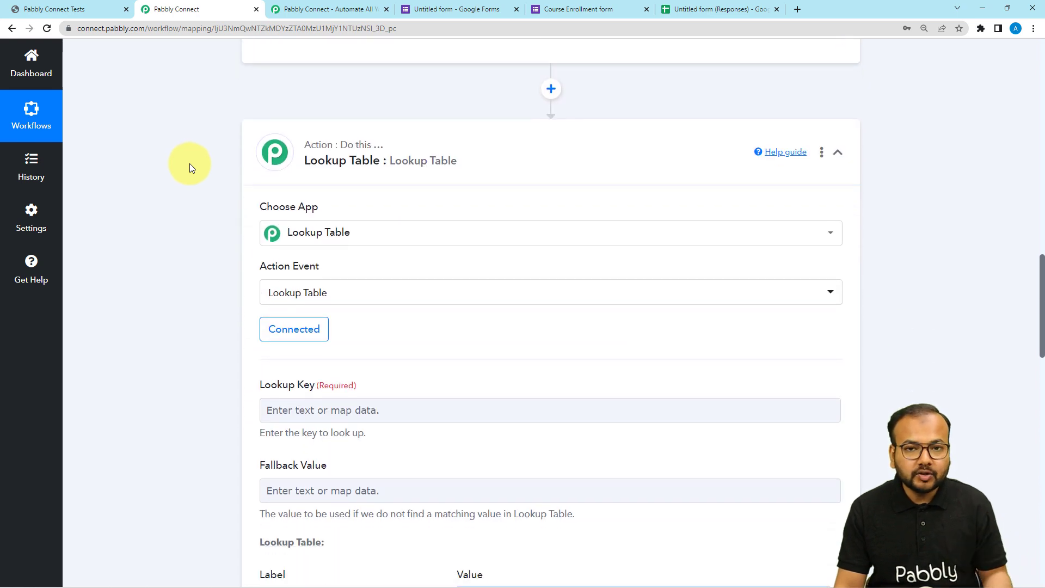
pyautogui.scroll(-4, 190, 163)
pyautogui.scroll(-5, 191, 162)
# - Copy the Select Course Name value "Pabbly Test Course" from the form response into the Lookup Table's Label field
pyautogui.click(299, 165)
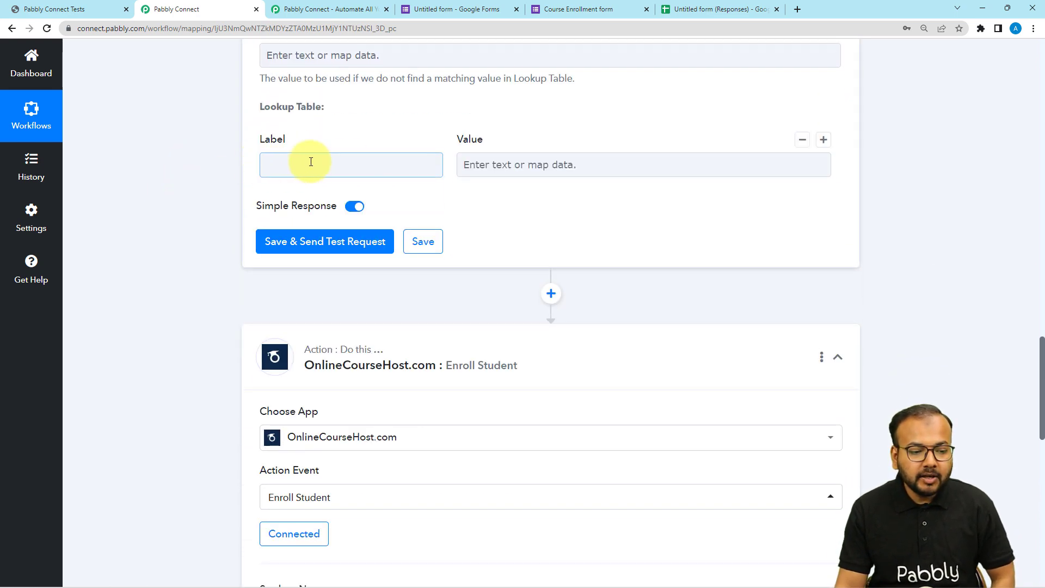
pyautogui.click(279, 164)
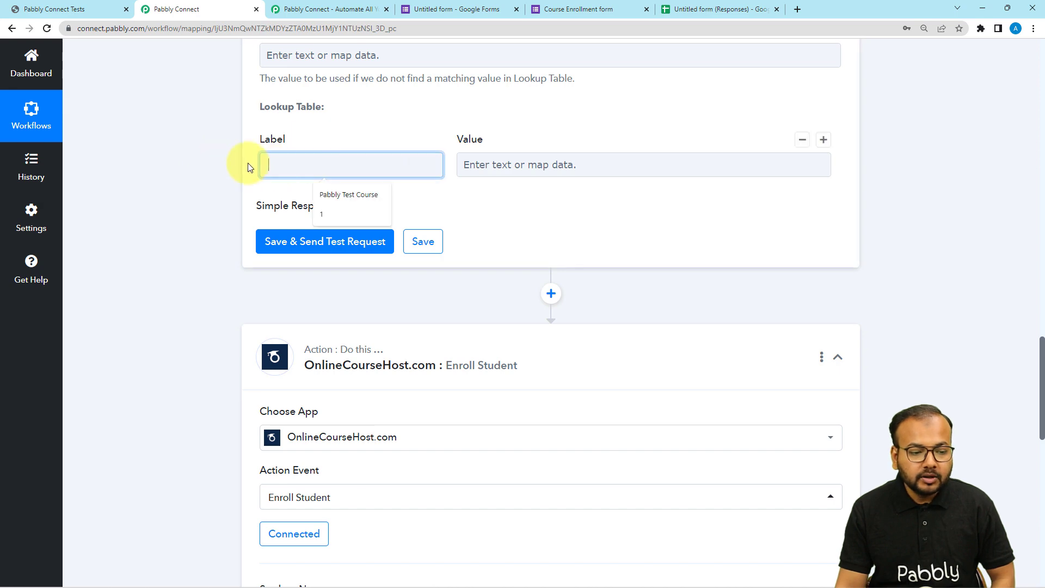
pyautogui.click(202, 159)
pyautogui.scroll(8, 200, 155)
pyautogui.scroll(4, 479, 149)
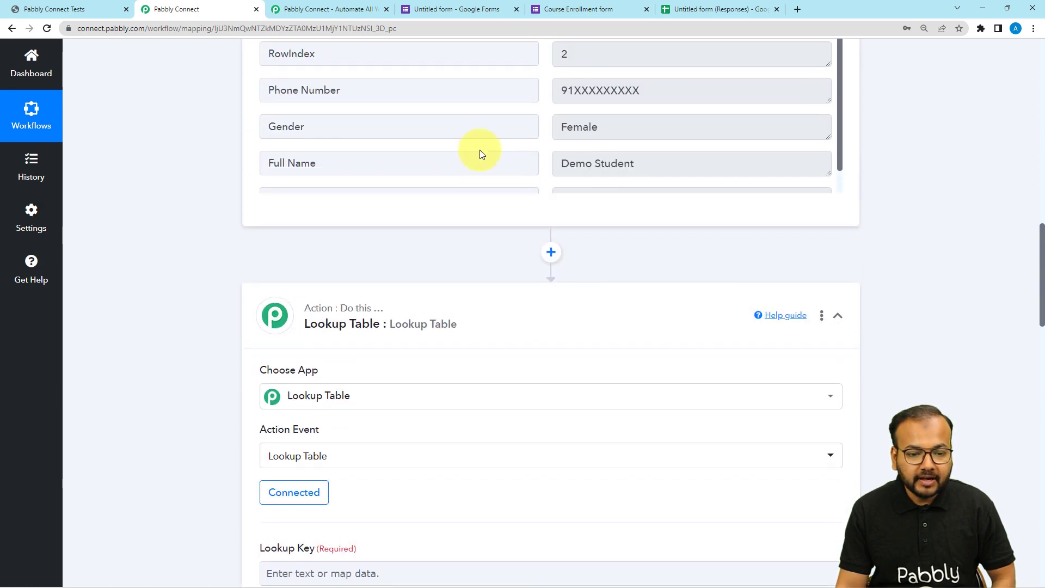
pyautogui.moveTo(653, 98); pyautogui.dragTo(560, 108)
pyautogui.hotkey('ctrl', 'c')
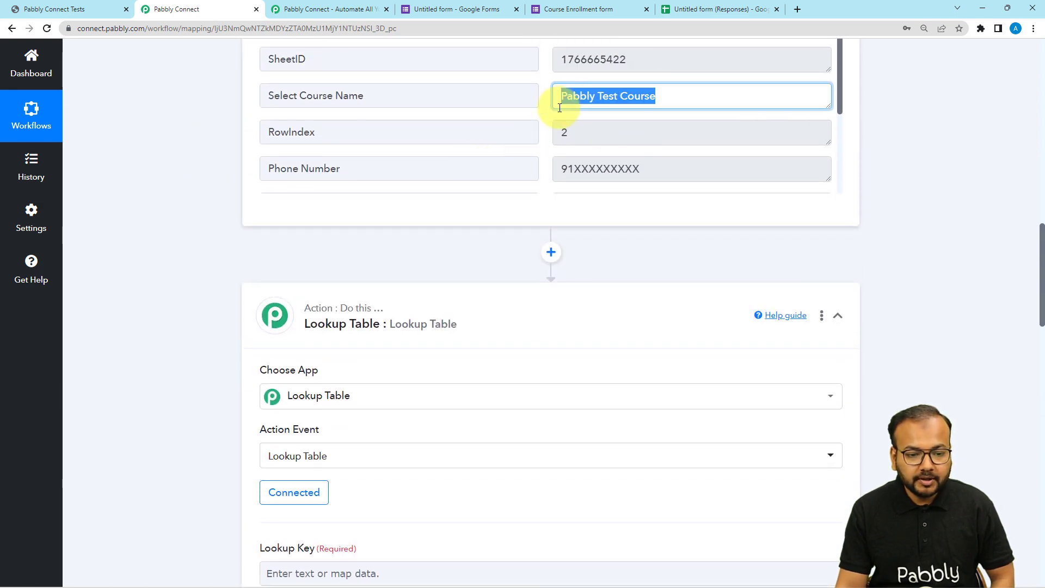
pyautogui.scroll(-9, 286, 159)
pyautogui.click(301, 280)
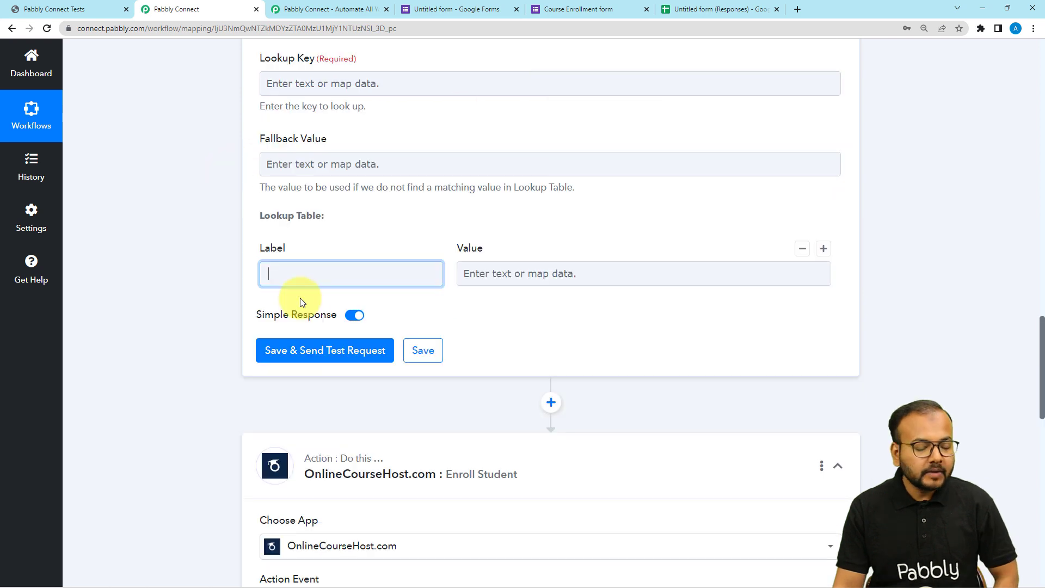
pyautogui.rightClick(269, 274)
pyautogui.click(311, 367)
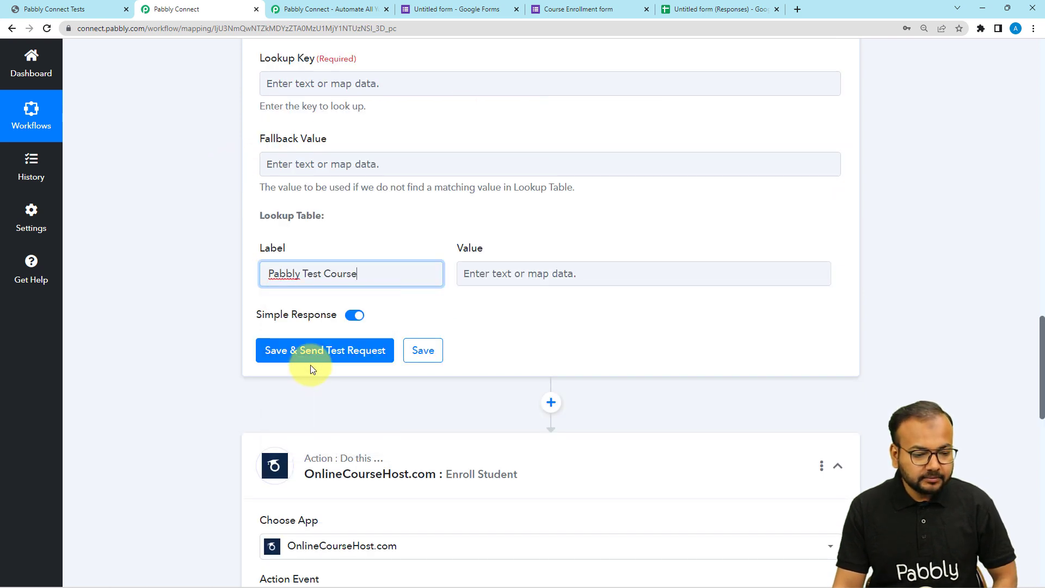
pyautogui.click(427, 300)
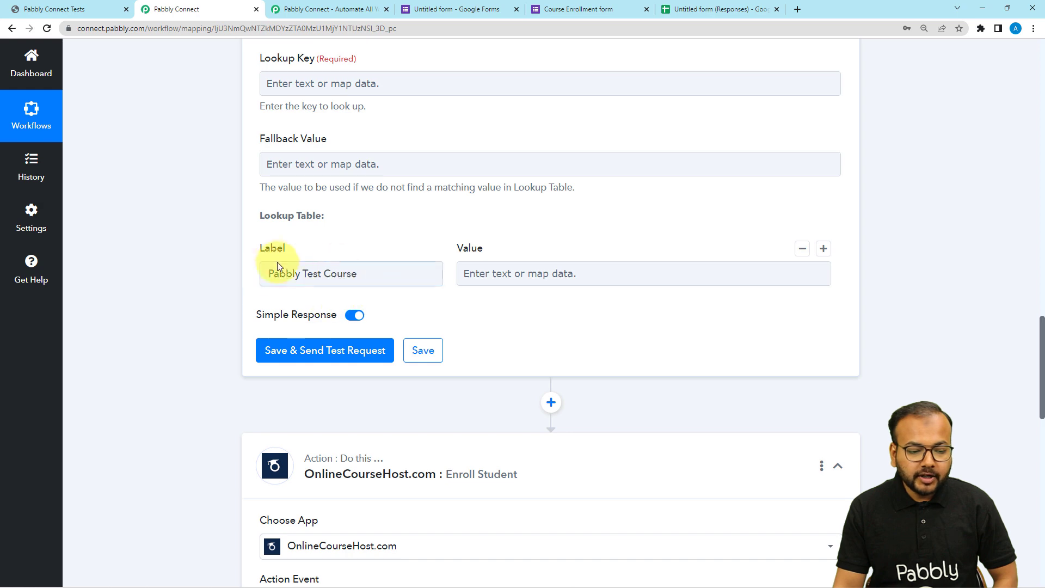
# - Copy the Course ID from the Enroll Student action into the Lookup Table's Value field beside Pabbly Test Course
pyautogui.click(469, 283)
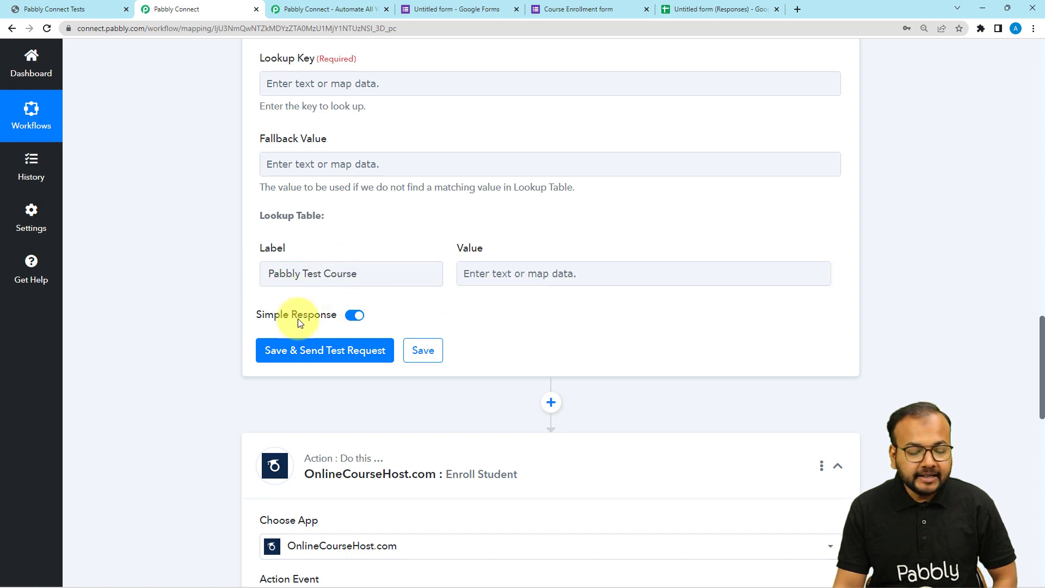
pyautogui.scroll(-12, 151, 319)
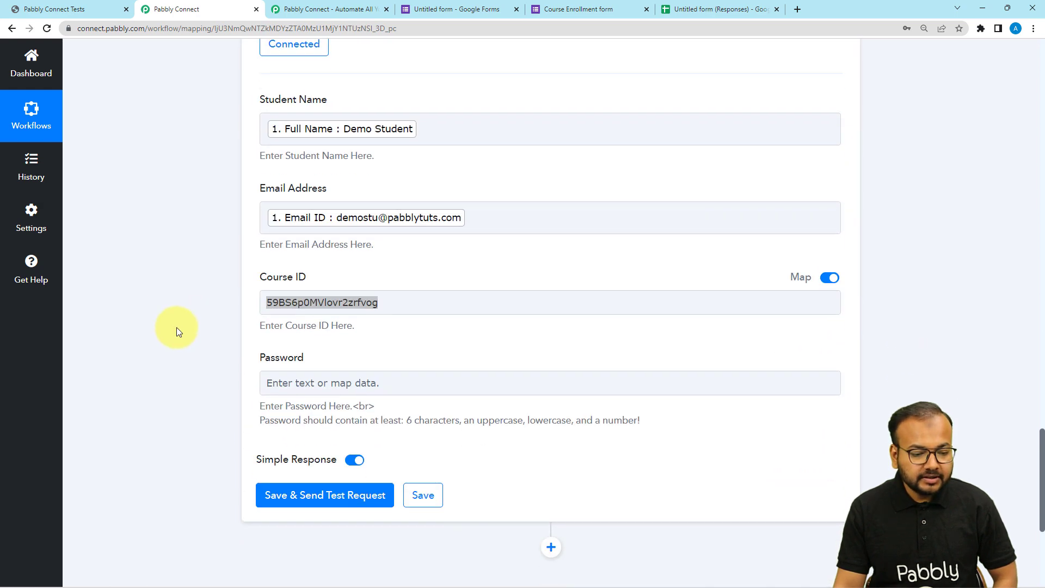
pyautogui.click(355, 303)
pyautogui.moveTo(379, 305); pyautogui.dragTo(271, 308)
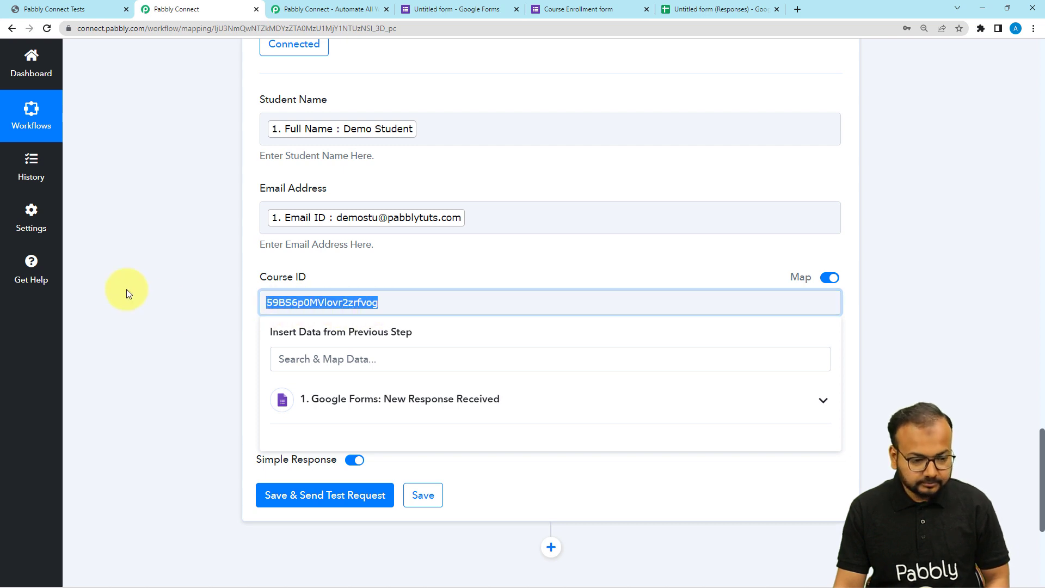
pyautogui.click(161, 286)
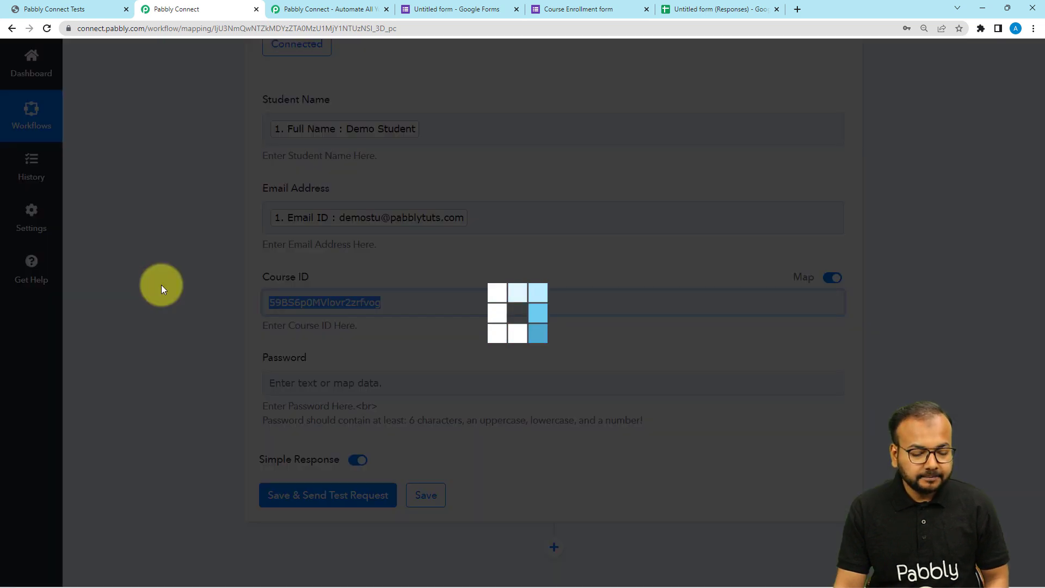
pyautogui.scroll(8, 161, 286)
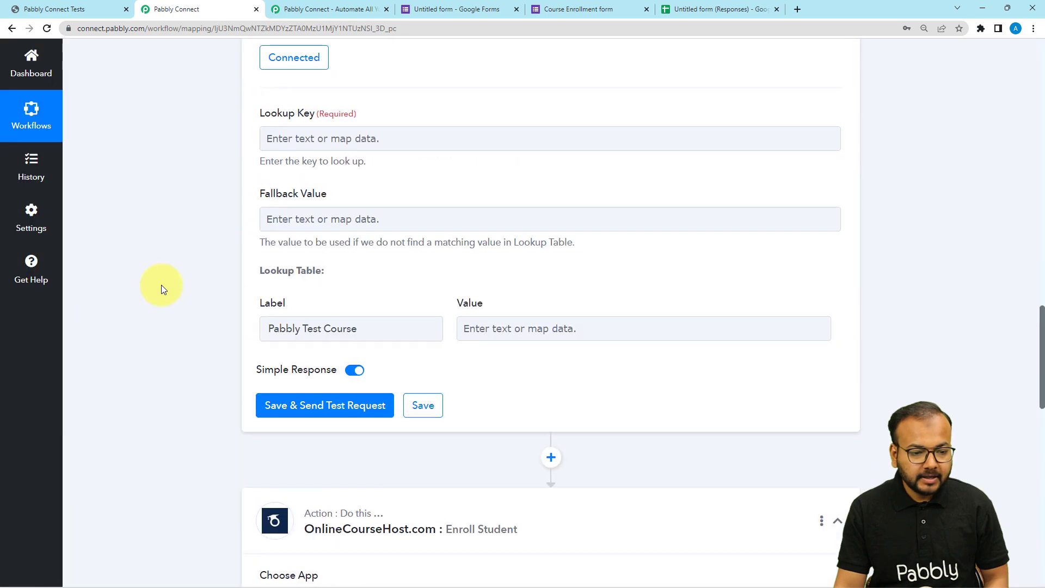
pyautogui.click(473, 381)
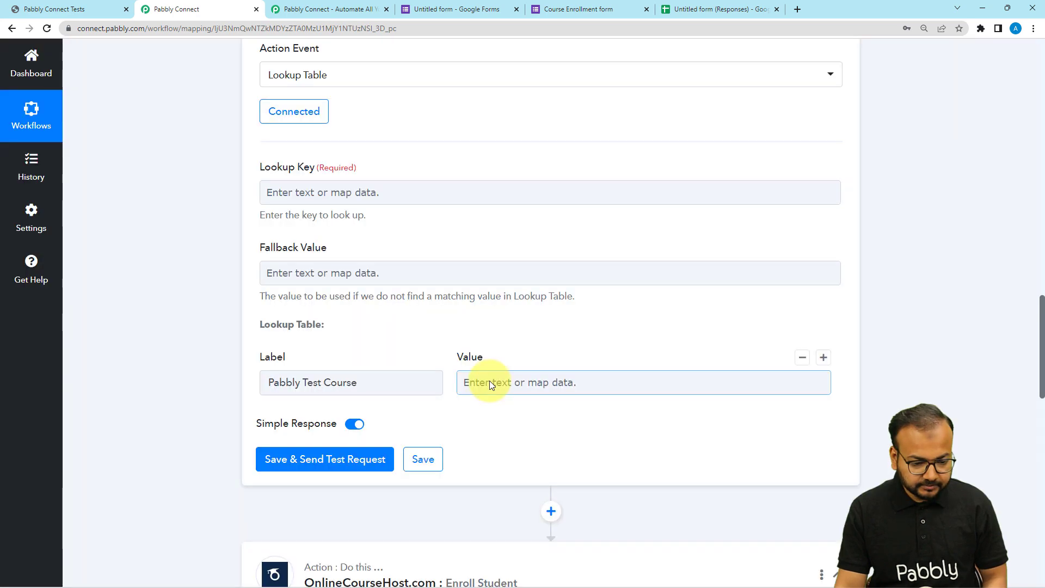
pyautogui.click(489, 381)
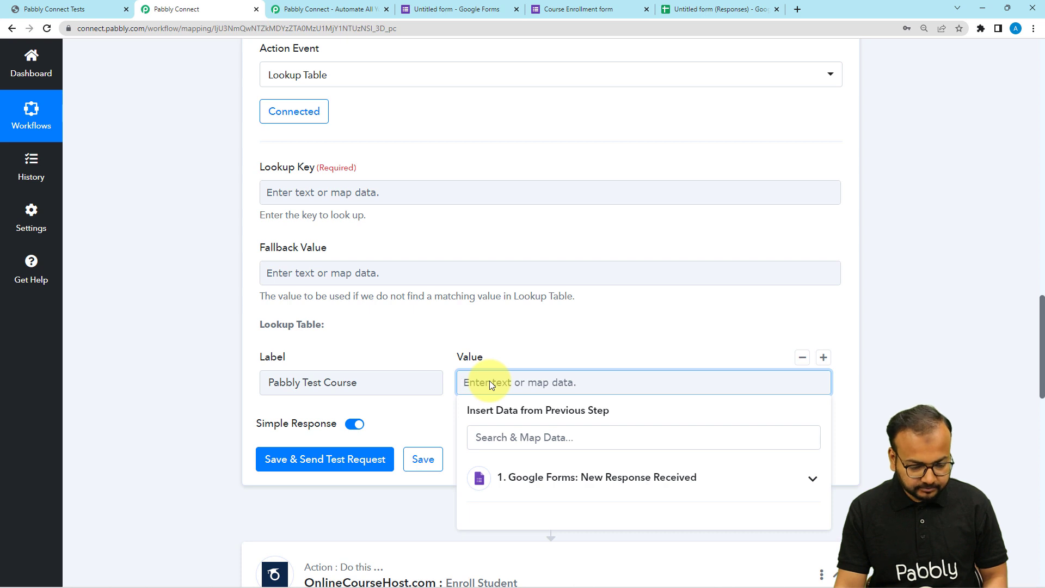
pyautogui.write('59BS6p0MVlovr2zrfvog')
pyautogui.click(217, 352)
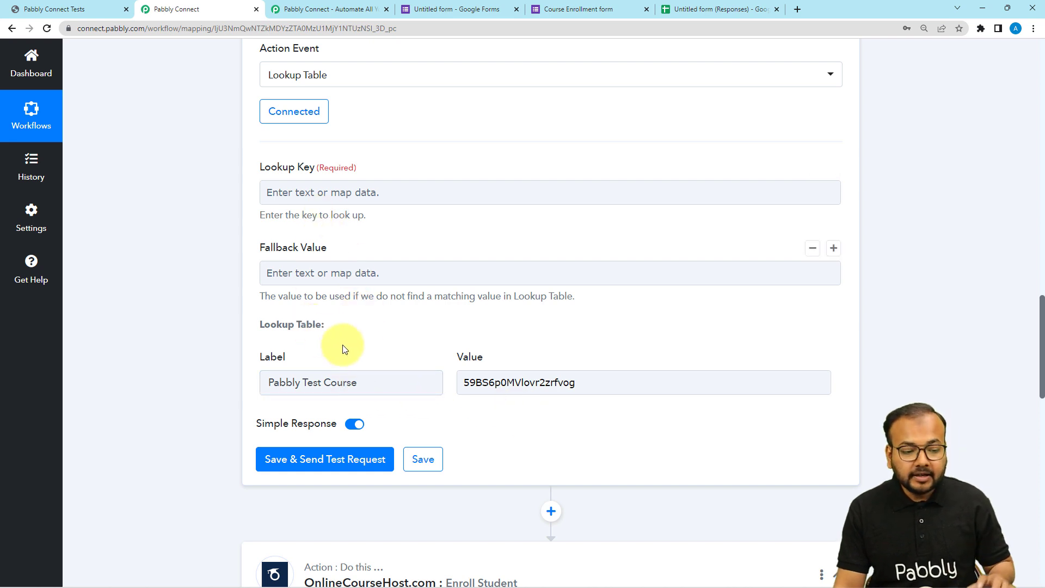
# - Map the Lookup Table's Lookup Key to Select Course Name from the Google Forms response
pyautogui.scroll(2, 312, 270)
pyautogui.click(282, 302)
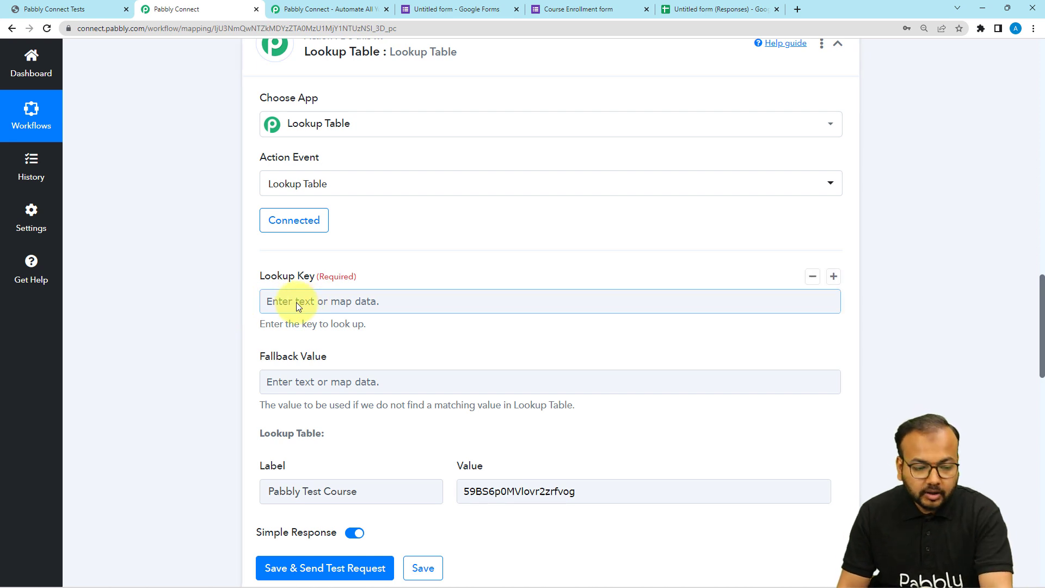
pyautogui.scroll(-1, 299, 301)
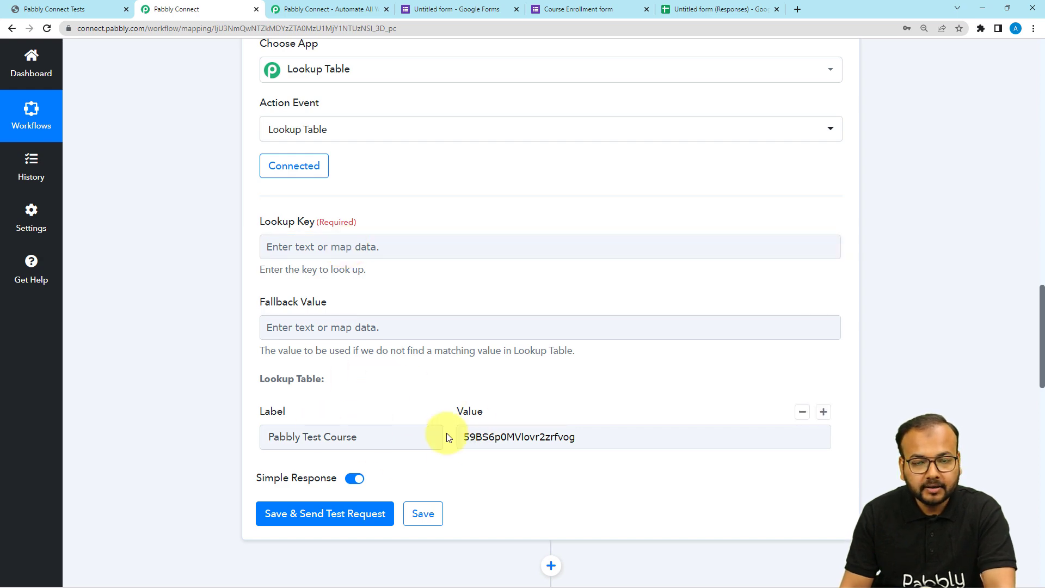
pyautogui.scroll(10, 363, 321)
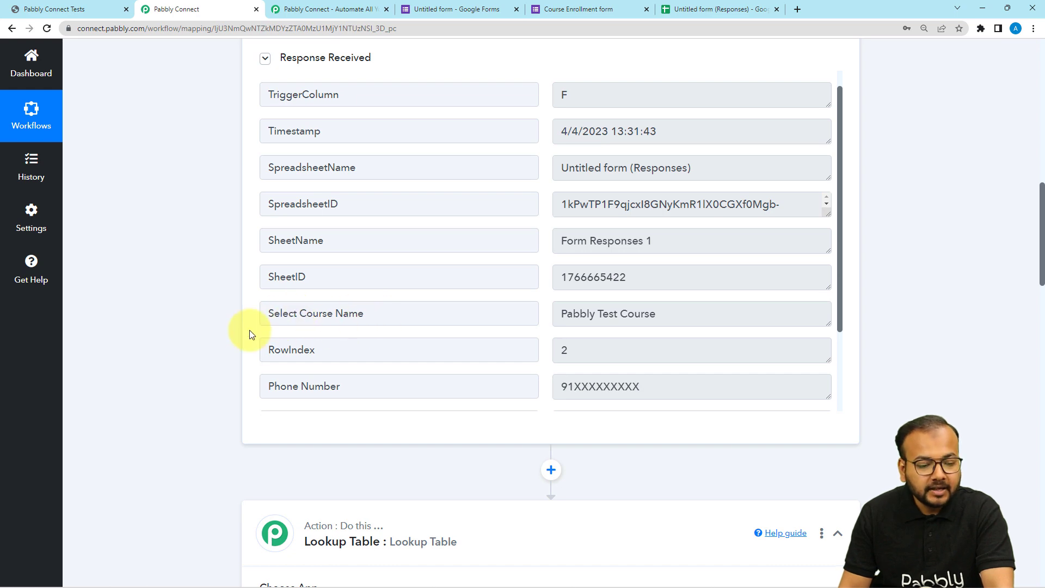
pyautogui.scroll(-3, 249, 329)
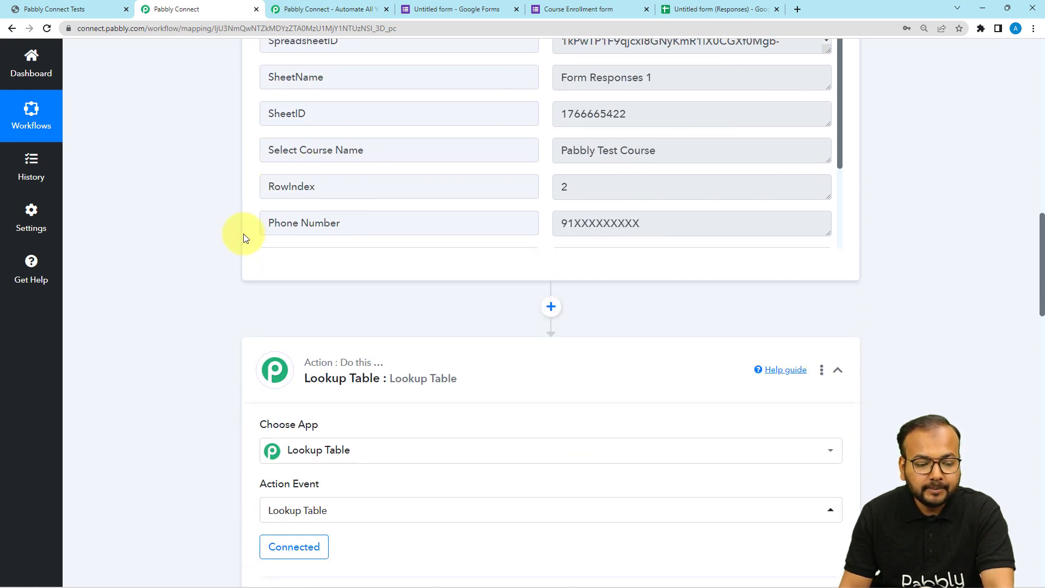
pyautogui.scroll(-8, 244, 238)
pyautogui.click(296, 190)
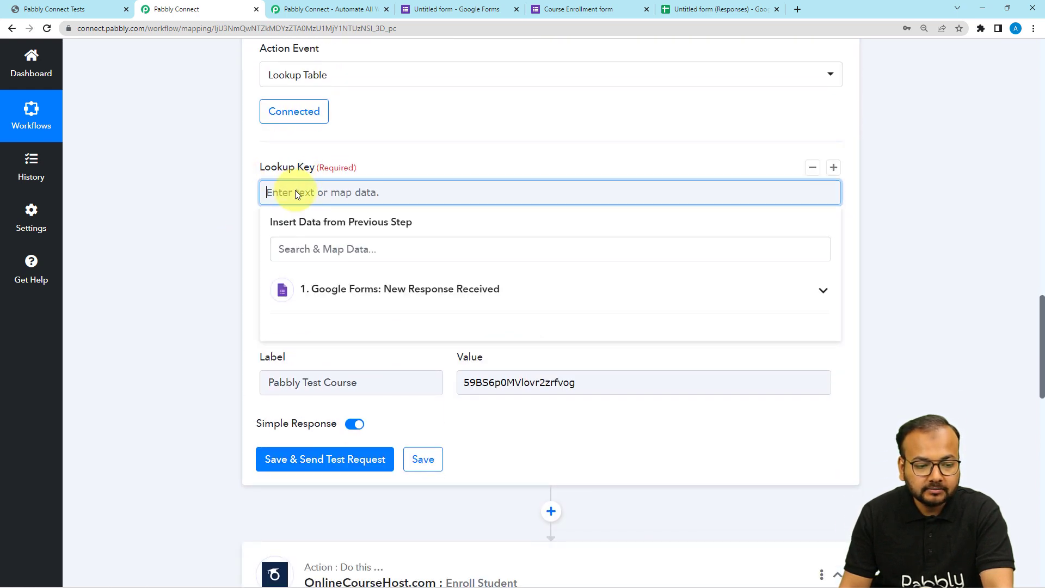
pyautogui.click(298, 287)
pyautogui.scroll(-1, 373, 485)
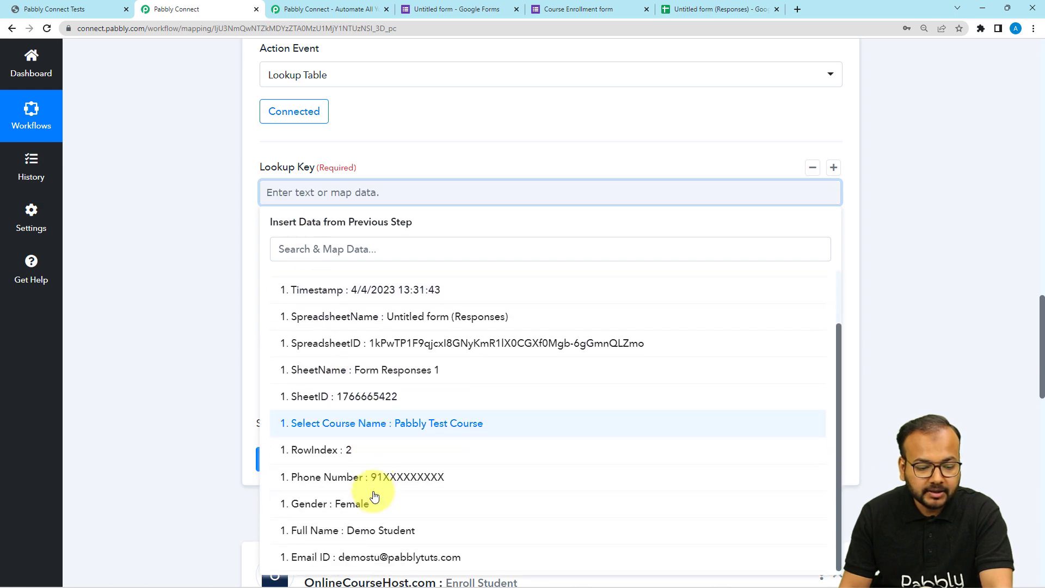
pyautogui.click(381, 423)
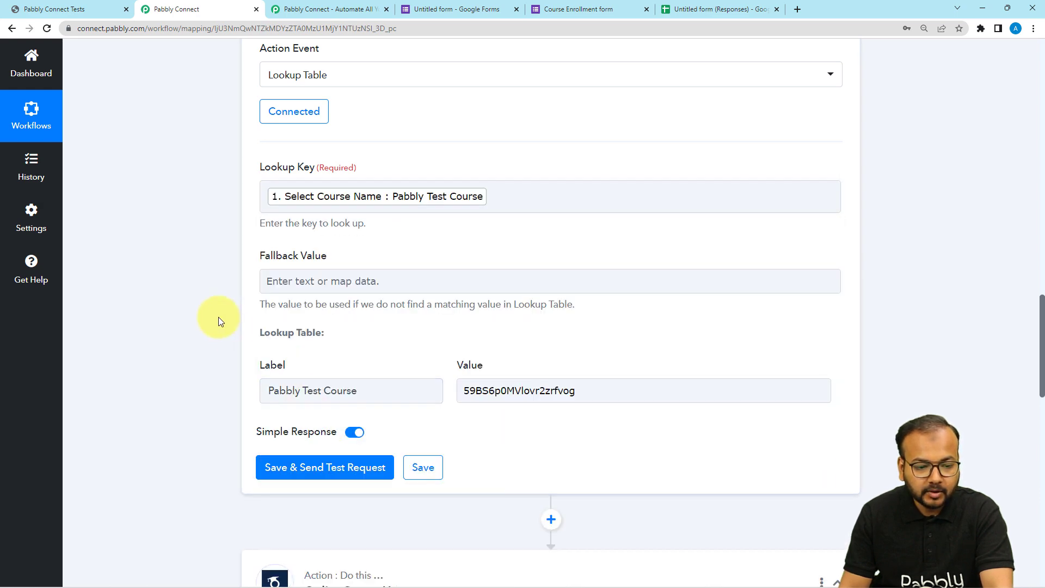
# - Save the Lookup Table action and send a test request, checking the Result Value in its response
pyautogui.scroll(-3, 218, 321)
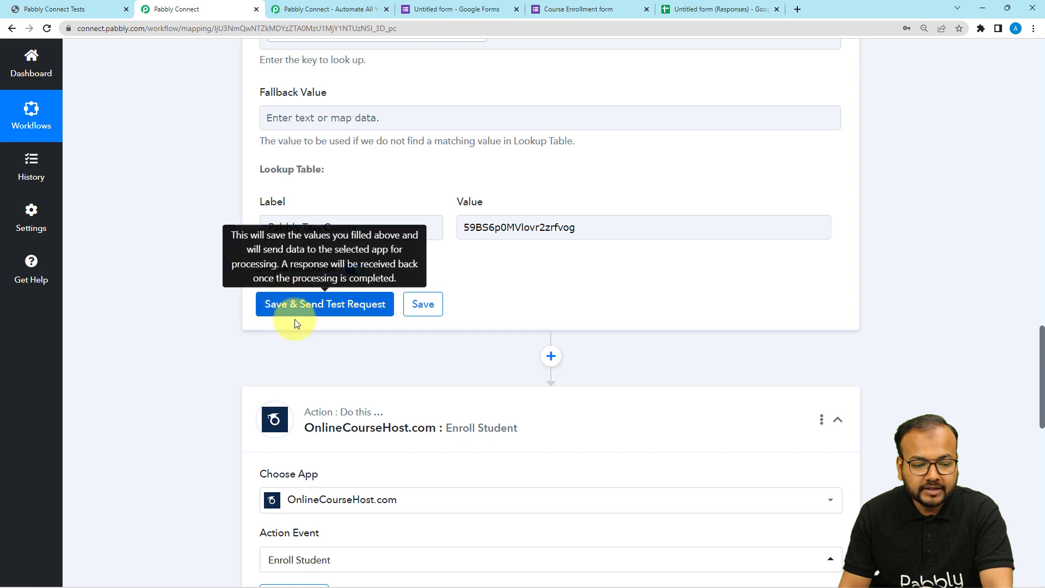
pyautogui.scroll(1, 194, 245)
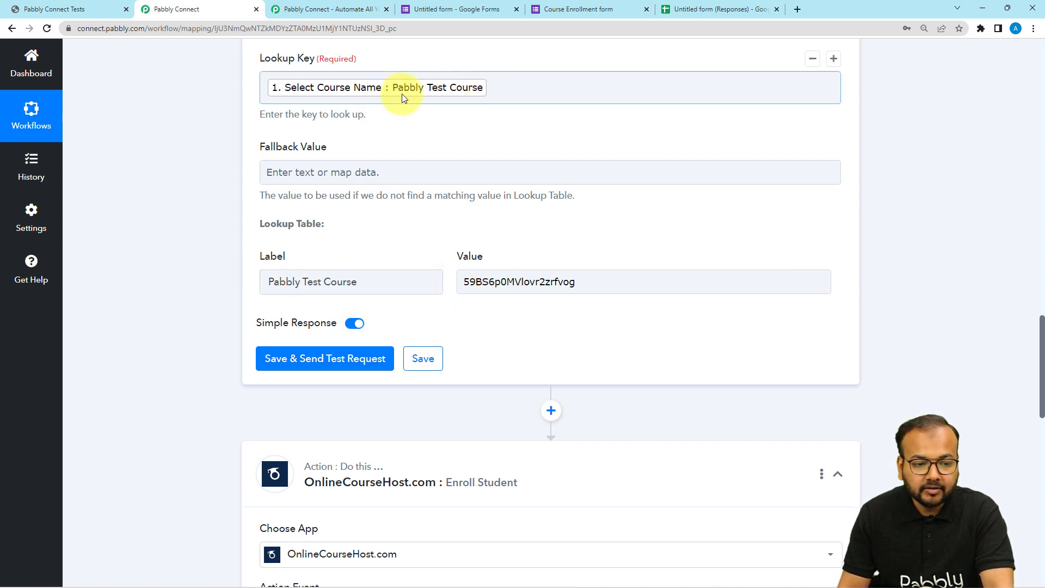
pyautogui.click(282, 353)
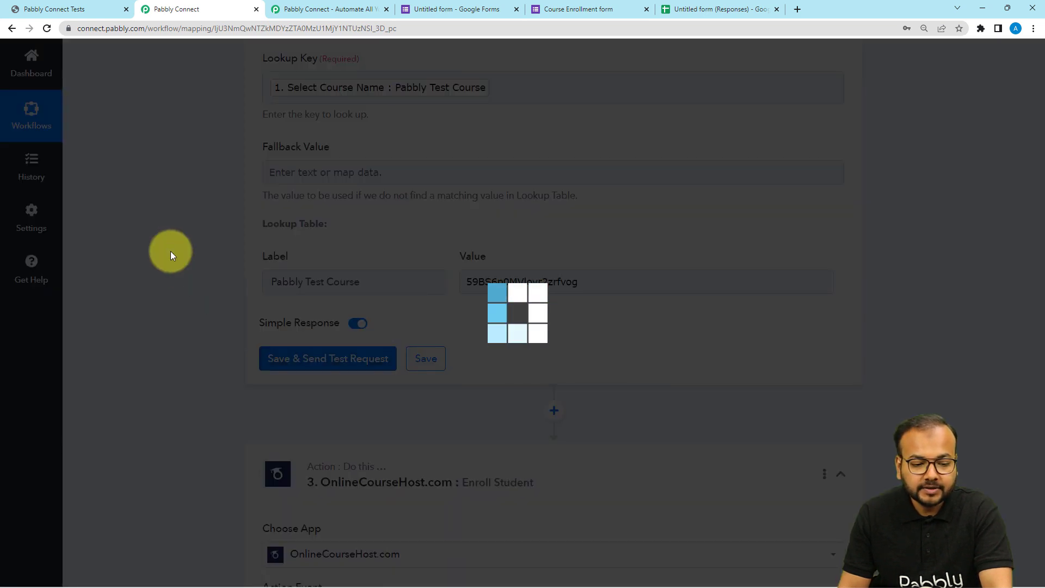
pyautogui.scroll(-2, 171, 250)
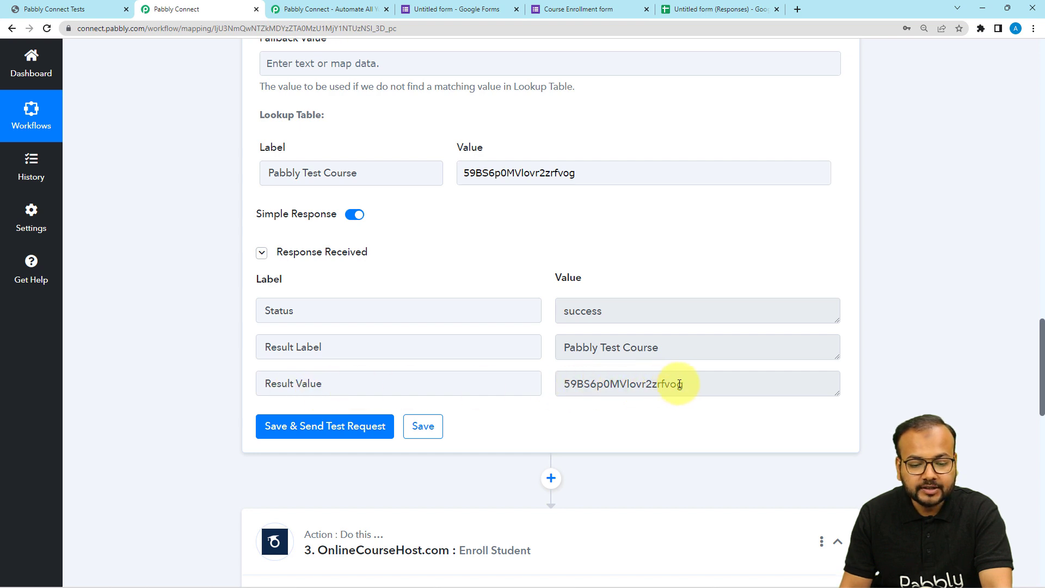
pyautogui.moveTo(679, 384); pyautogui.dragTo(554, 385)
pyautogui.click(492, 232)
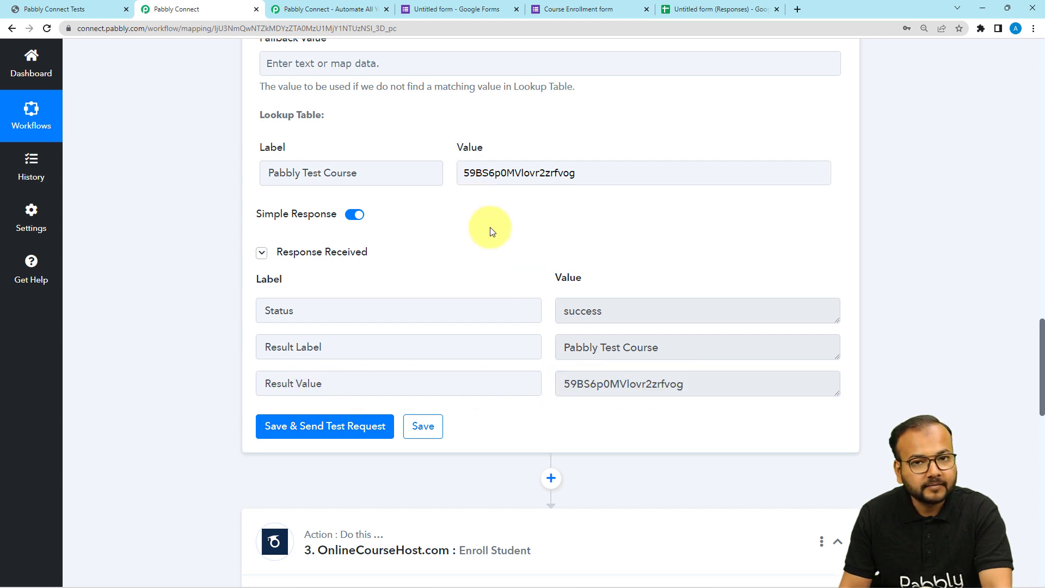
# - Review the Lookup Table response and the Course ID and Password fields of the Enroll Student action
pyautogui.scroll(1, 181, 169)
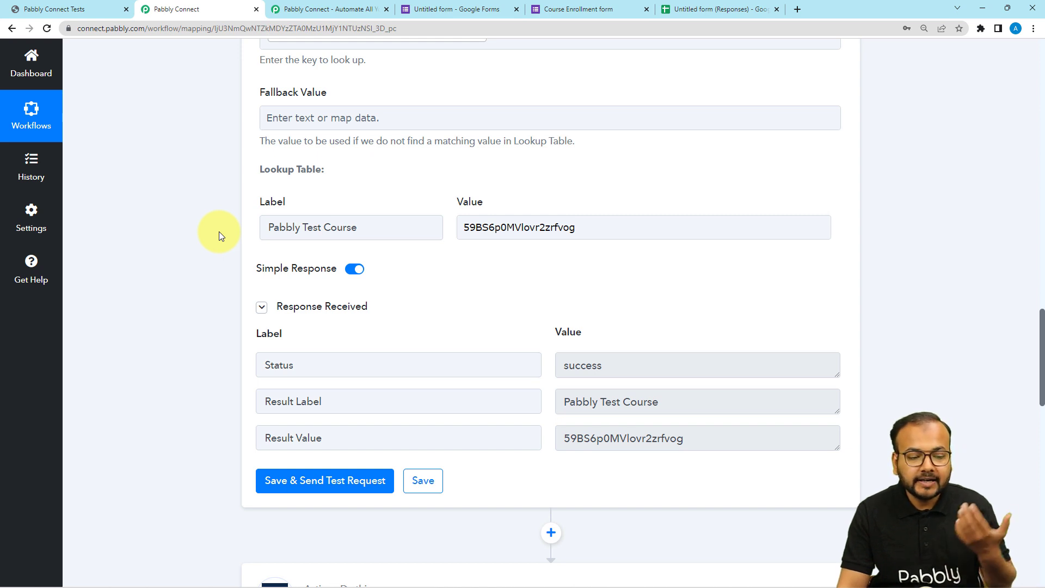
pyautogui.scroll(-1, 219, 230)
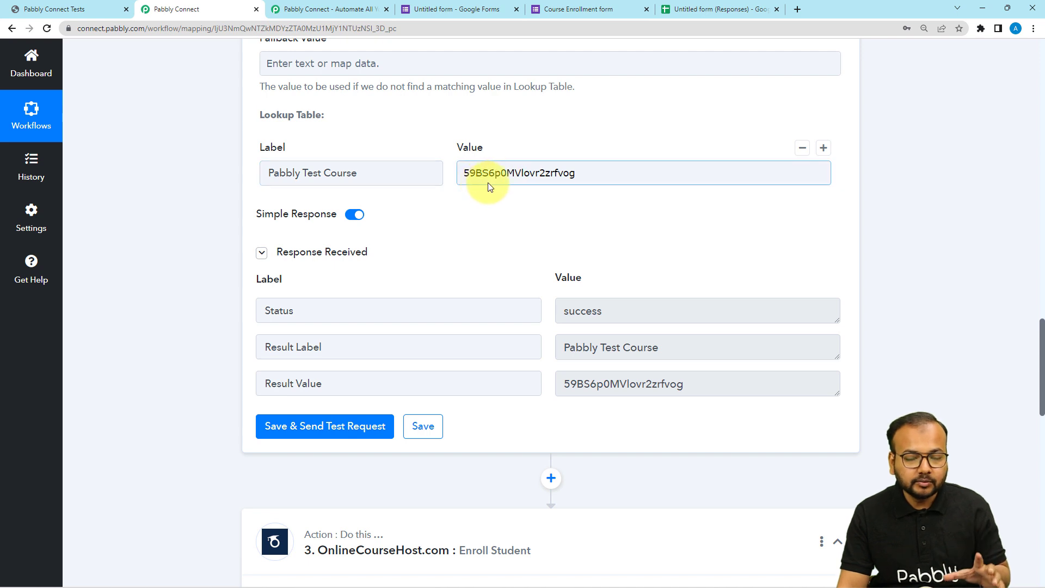
pyautogui.scroll(-2, 212, 350)
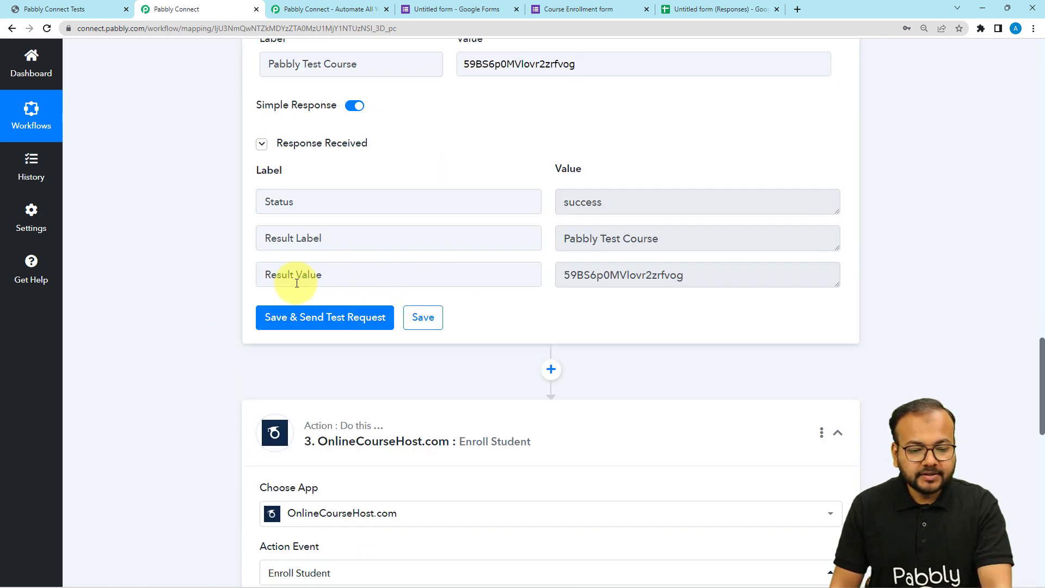
pyautogui.scroll(-10, 195, 309)
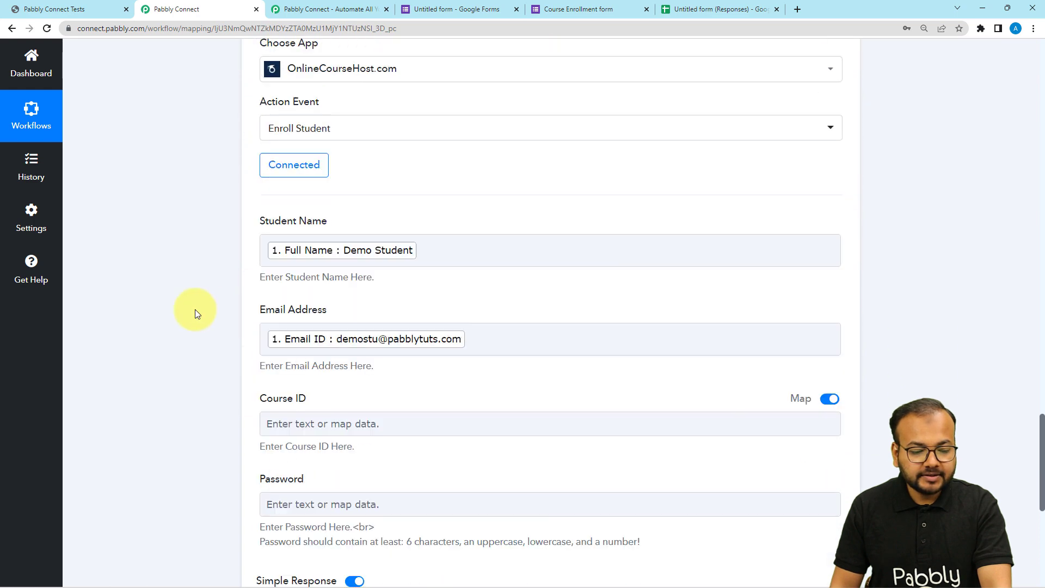
pyautogui.click(308, 324)
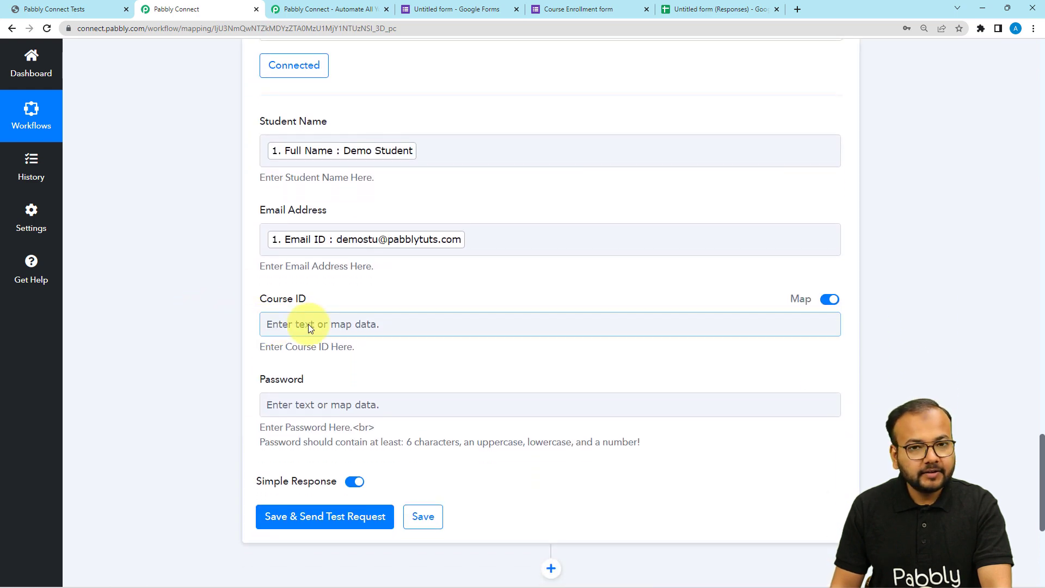
pyautogui.click(308, 349)
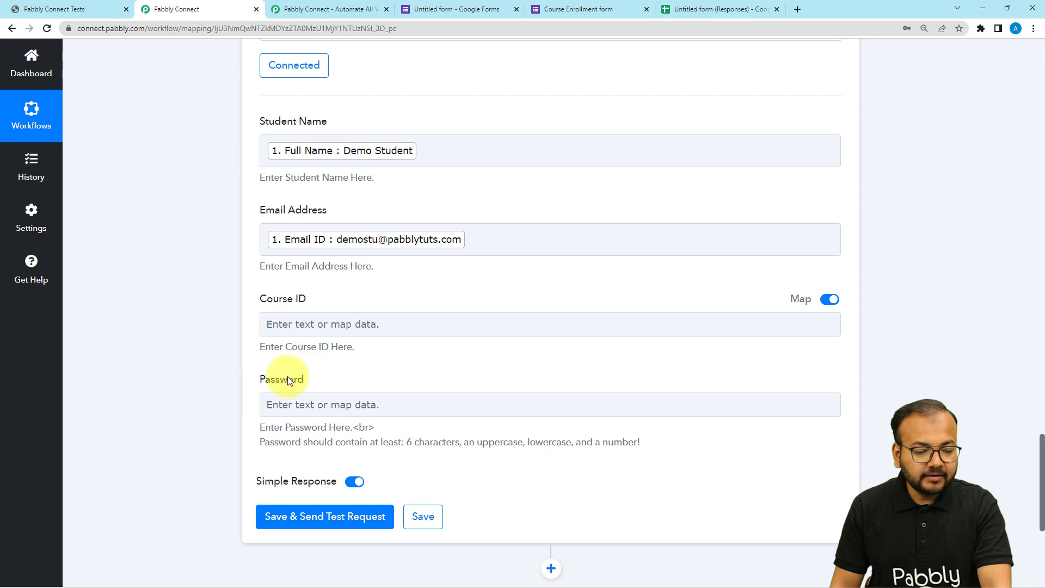
pyautogui.moveTo(304, 382); pyautogui.dragTo(256, 389)
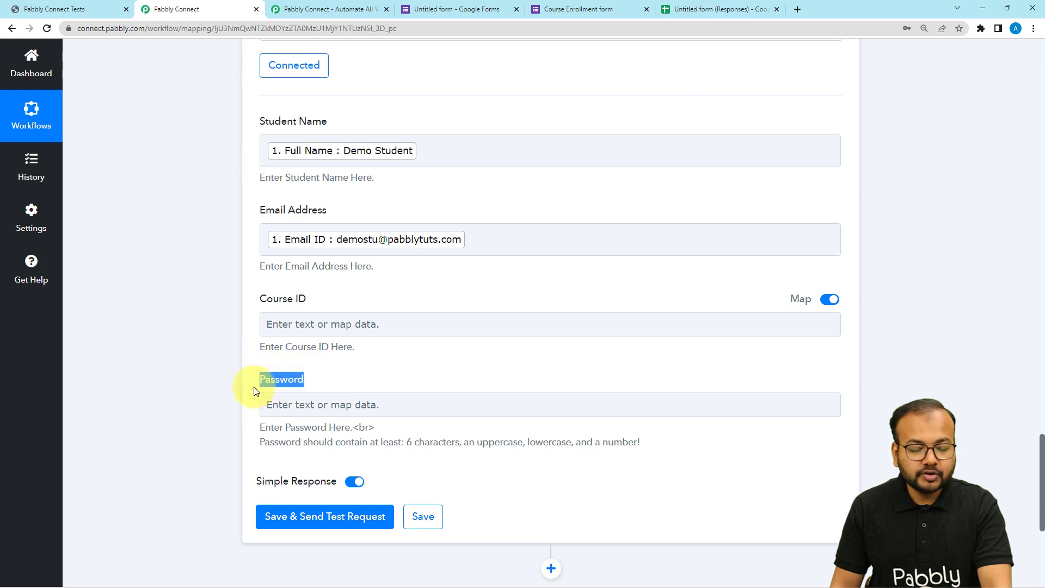
pyautogui.click(153, 339)
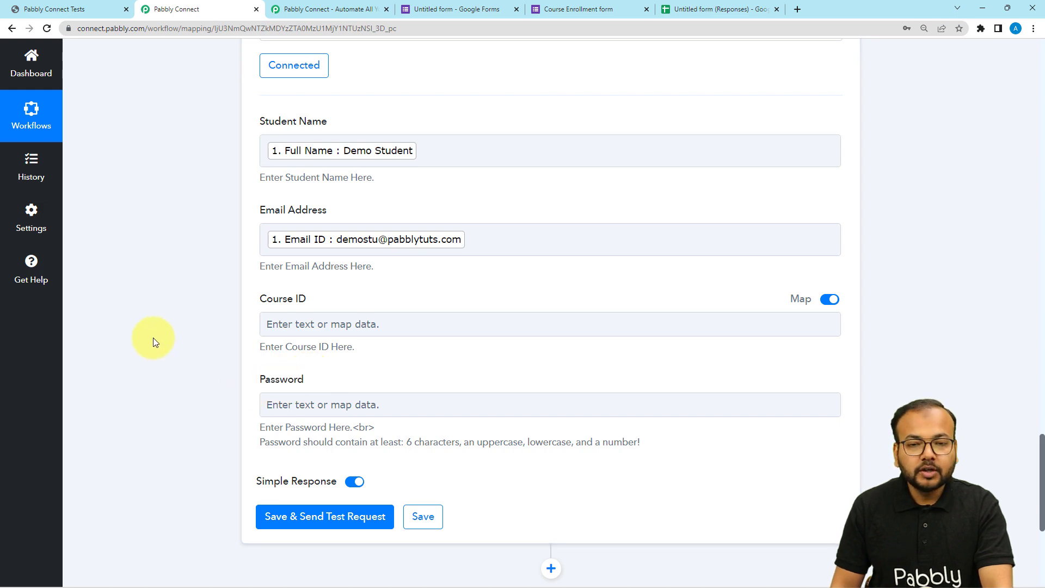
# - Examine the Timestamp label and its value in the captured Google Forms response
pyautogui.scroll(8, 153, 339)
pyautogui.scroll(15, 153, 341)
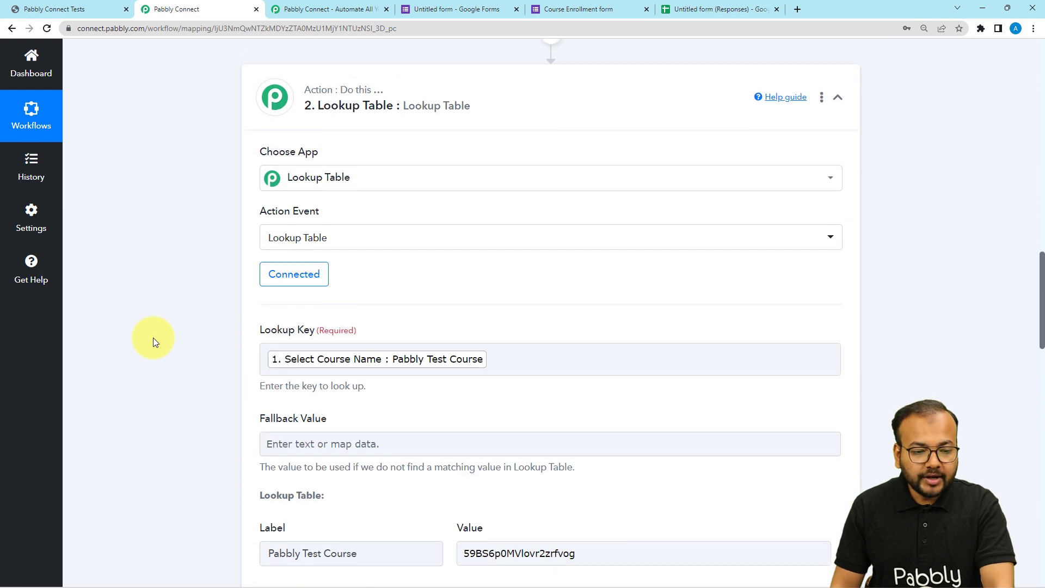
pyautogui.scroll(2, 152, 338)
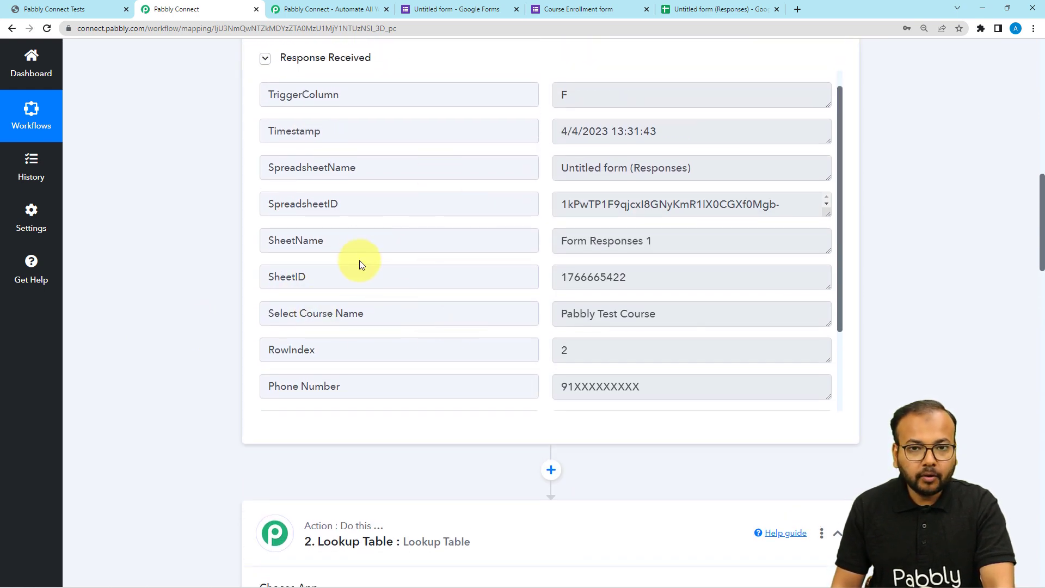
pyautogui.scroll(2, 140, 320)
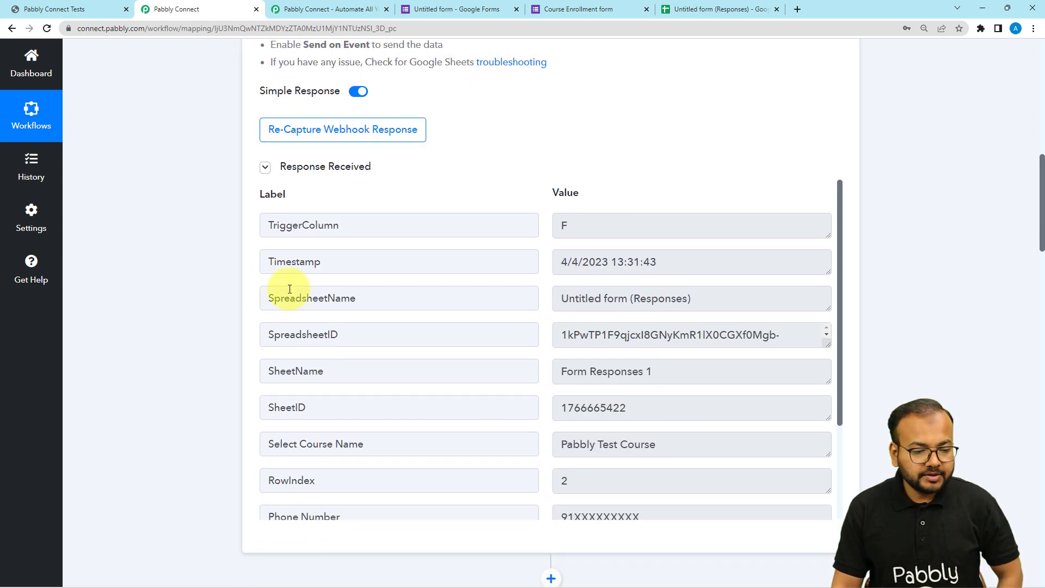
pyautogui.moveTo(326, 265); pyautogui.dragTo(273, 269)
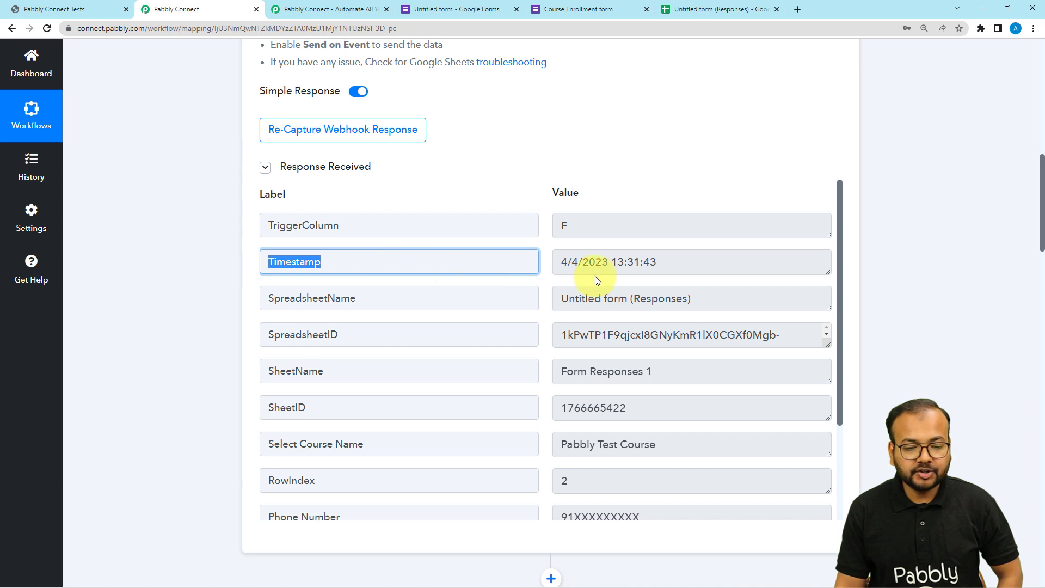
pyautogui.moveTo(661, 267); pyautogui.dragTo(558, 269)
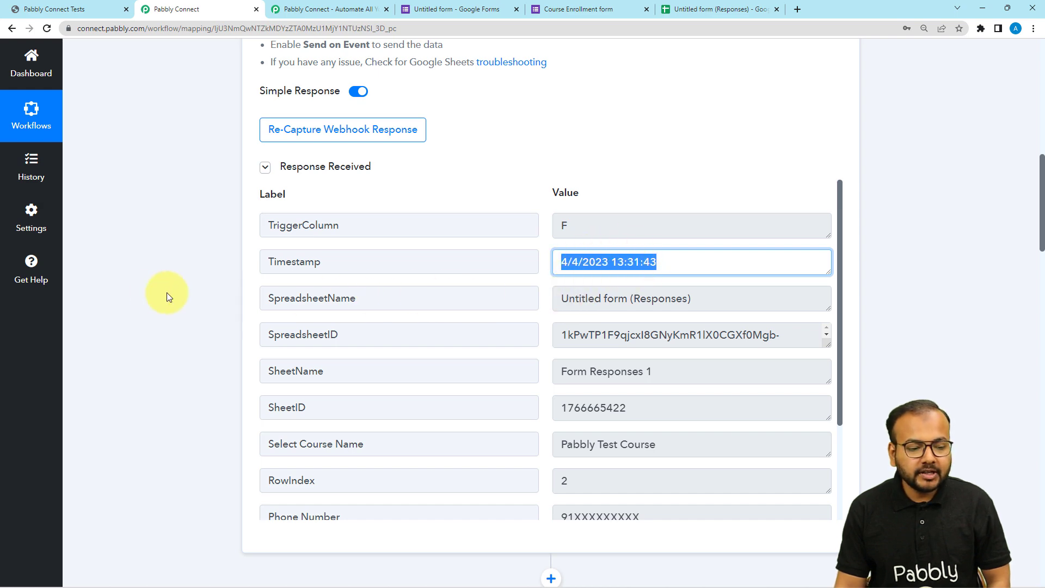
# - Insert a Date/Time Formatter action between the Google Forms trigger and the Lookup Table action
pyautogui.scroll(-6, 156, 294)
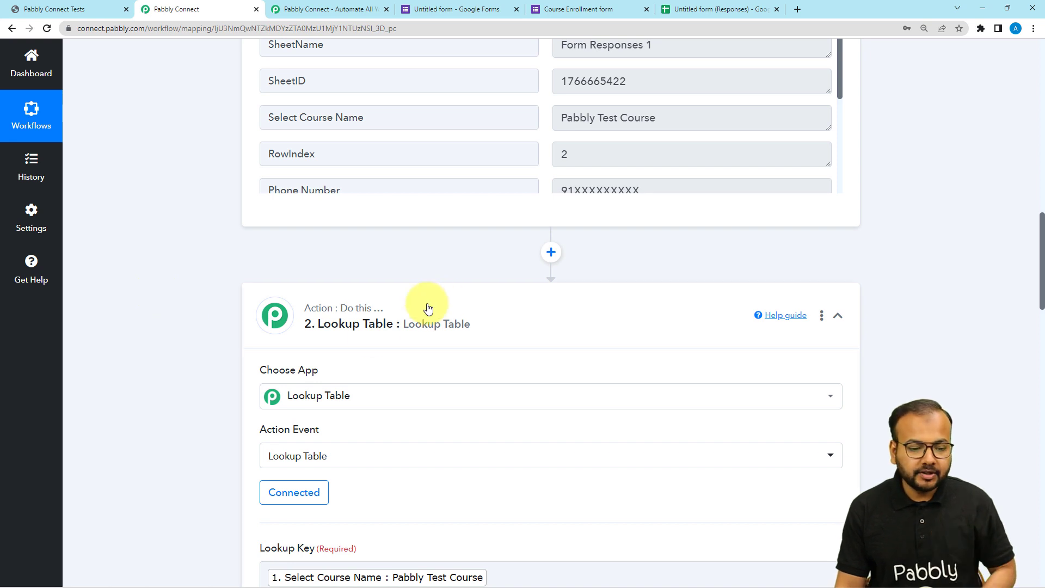
pyautogui.click(551, 252)
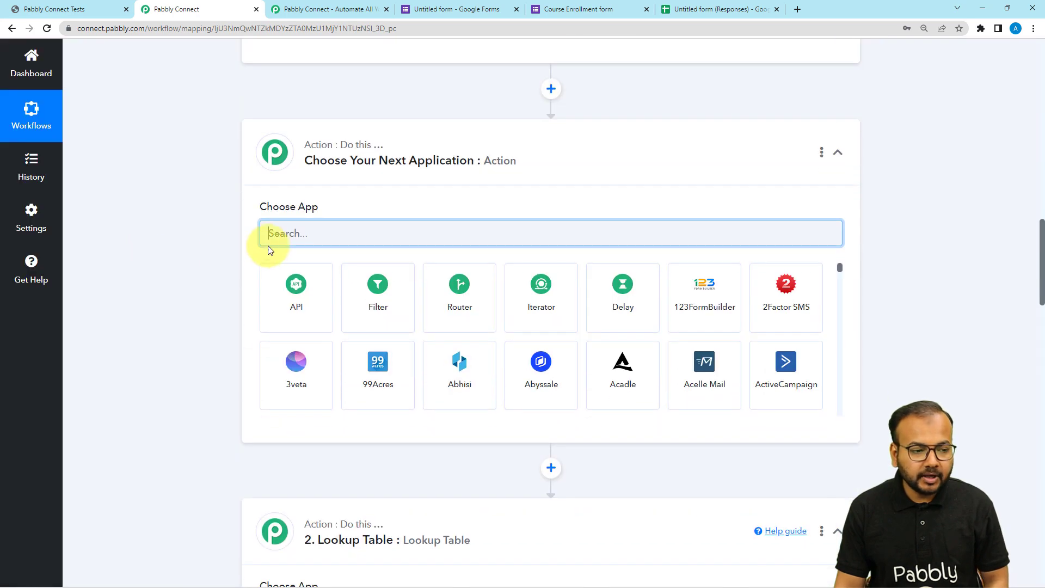
pyautogui.write('date')
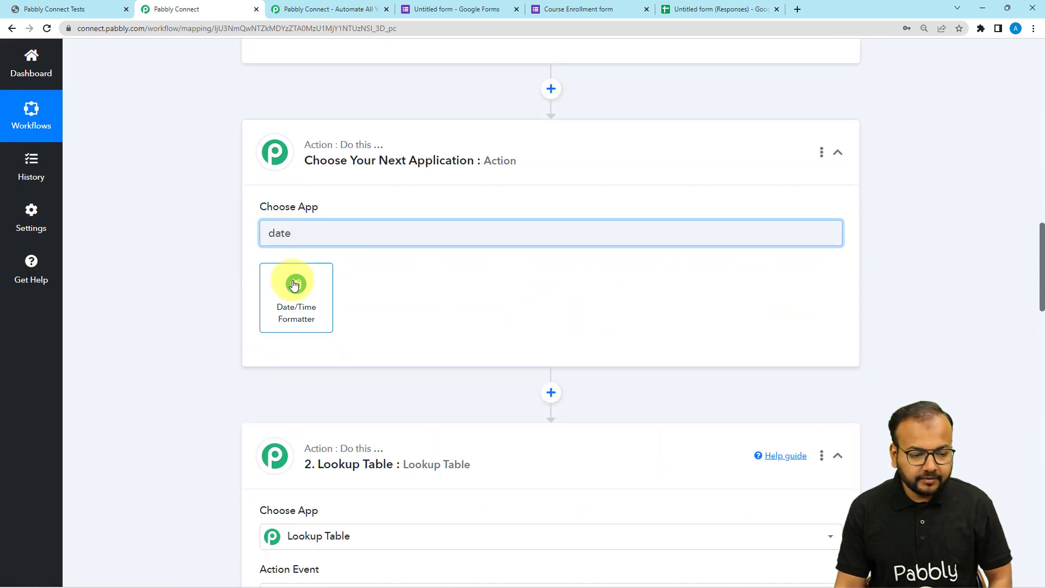
pyautogui.click(294, 283)
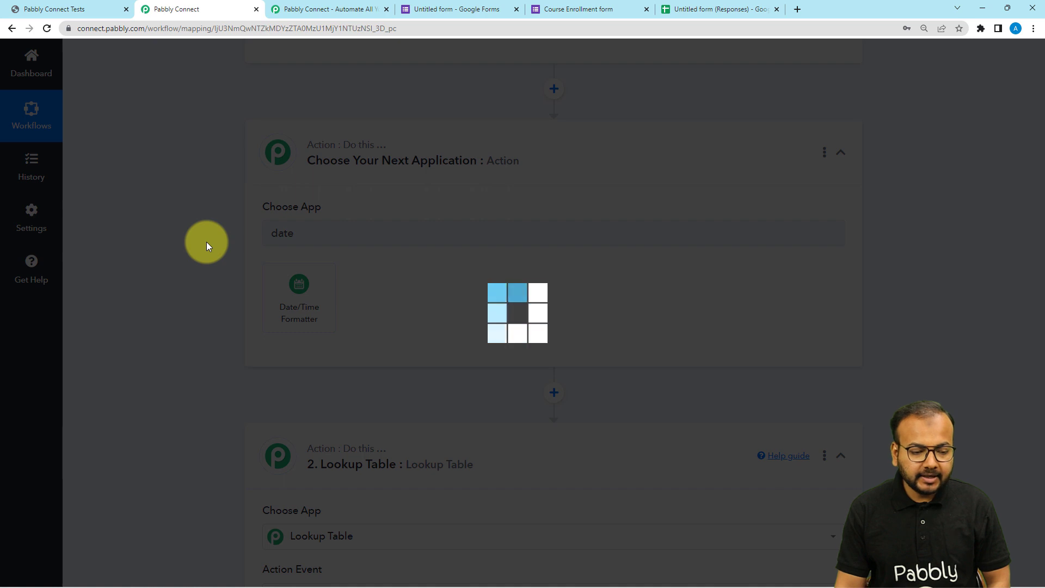
# - Set the Date/Time Formatter's action event to Format Date with Time Zone and connect it to bring up its date fields
pyautogui.scroll(-2, 207, 242)
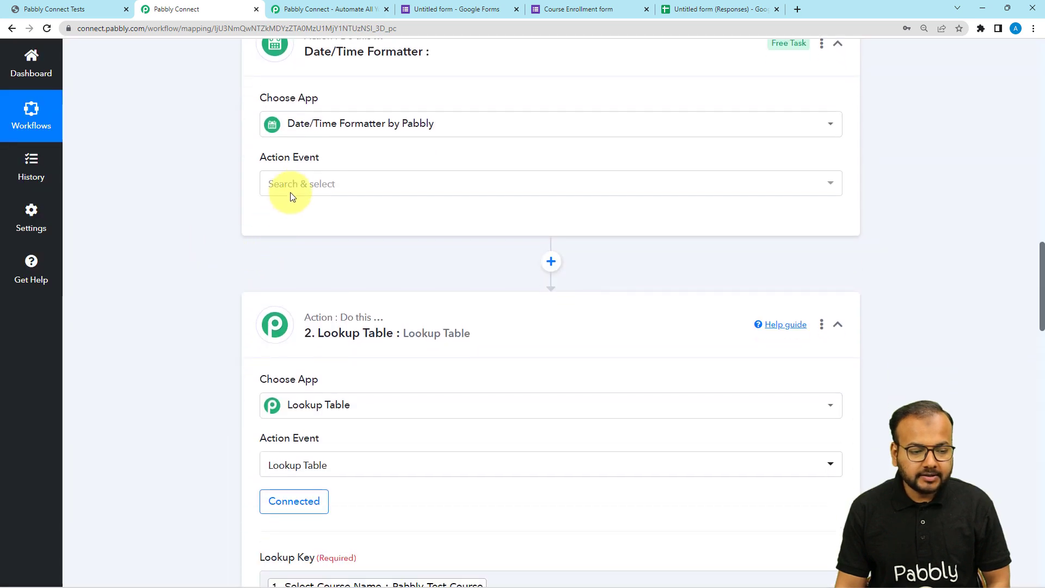
pyautogui.click(294, 185)
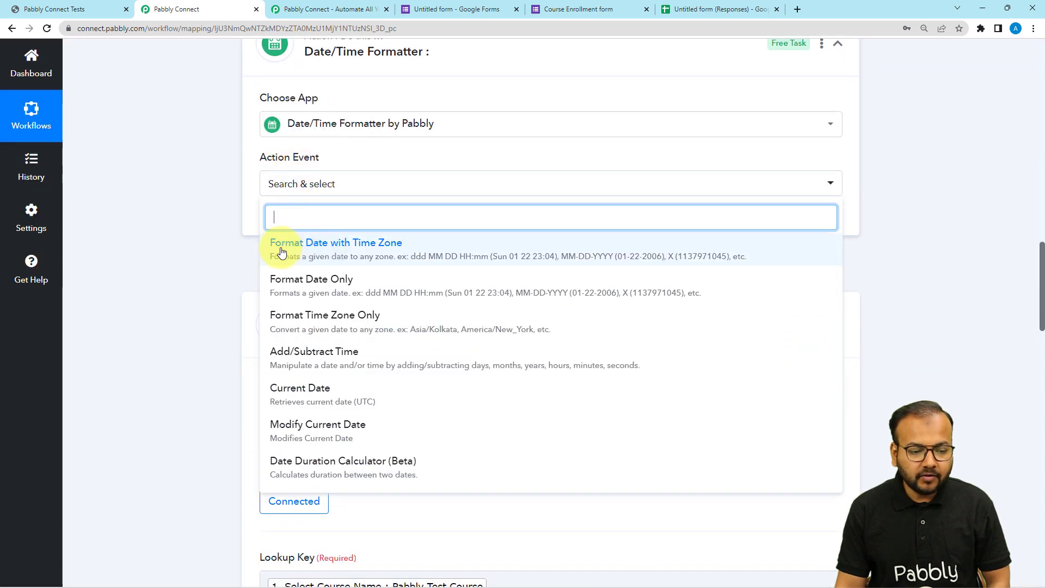
pyautogui.click(381, 253)
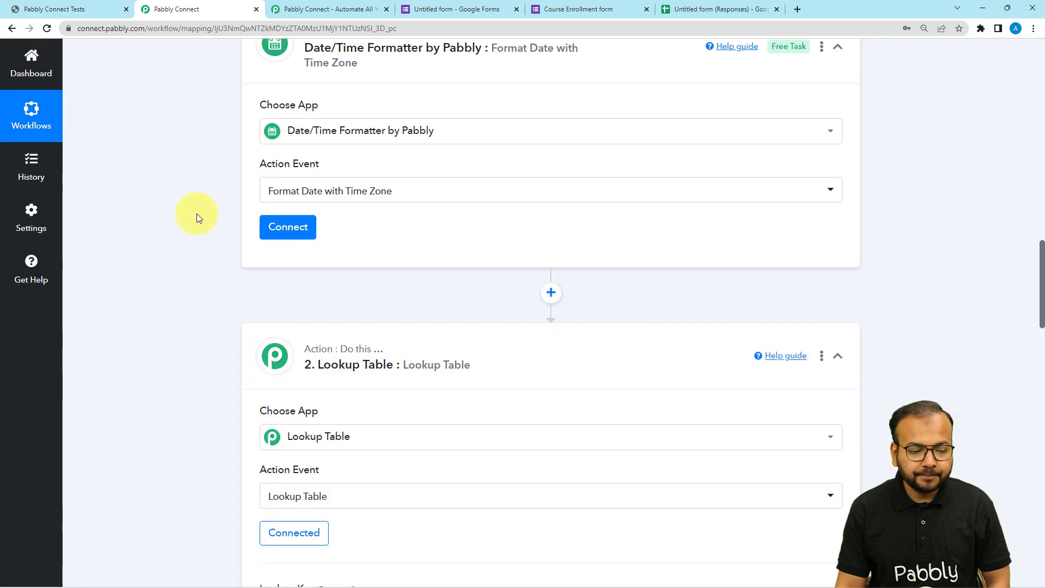
pyautogui.click(288, 227)
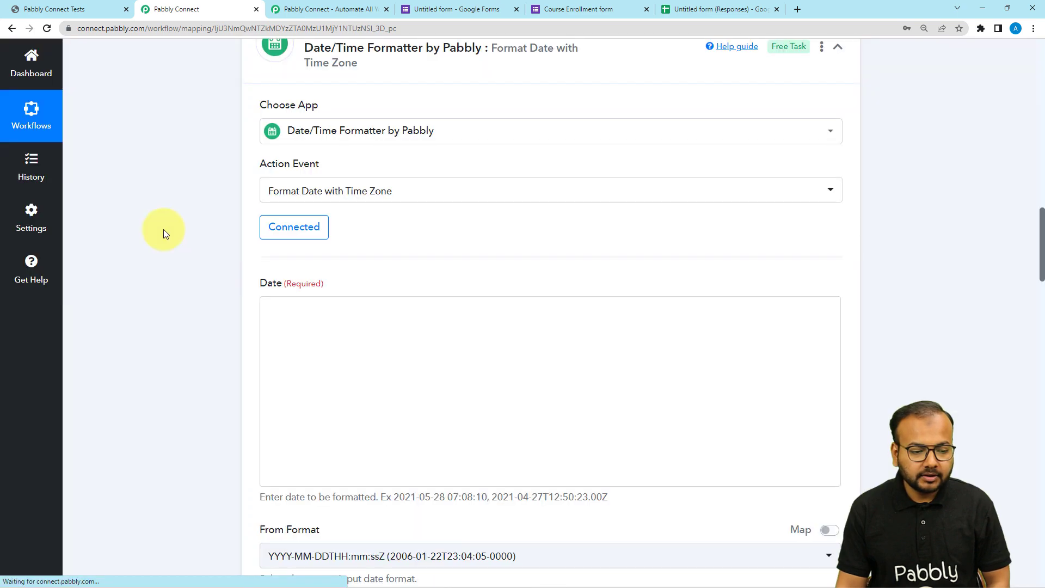
pyautogui.scroll(-3, 205, 285)
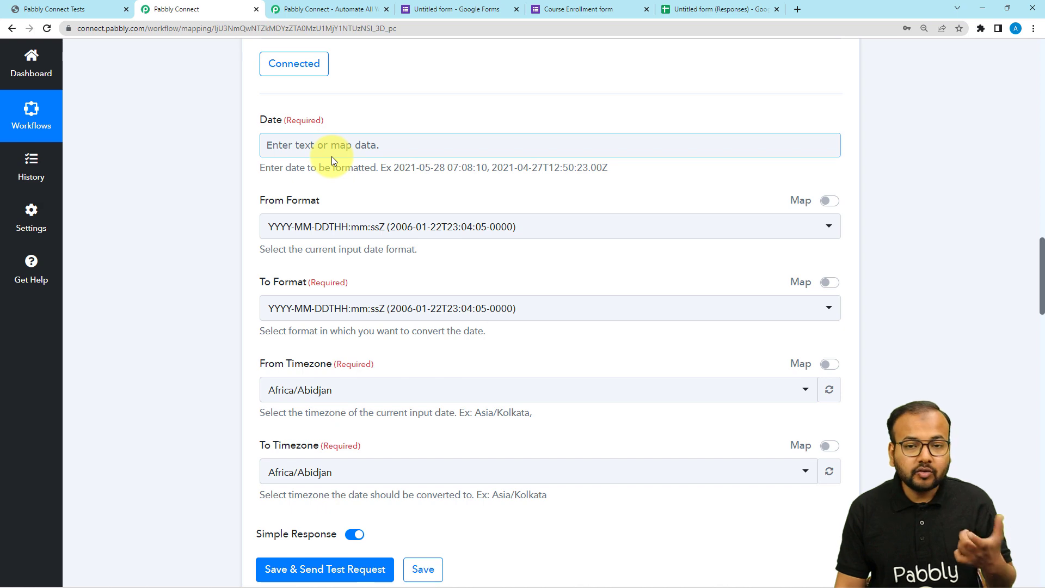
pyautogui.scroll(2, 335, 163)
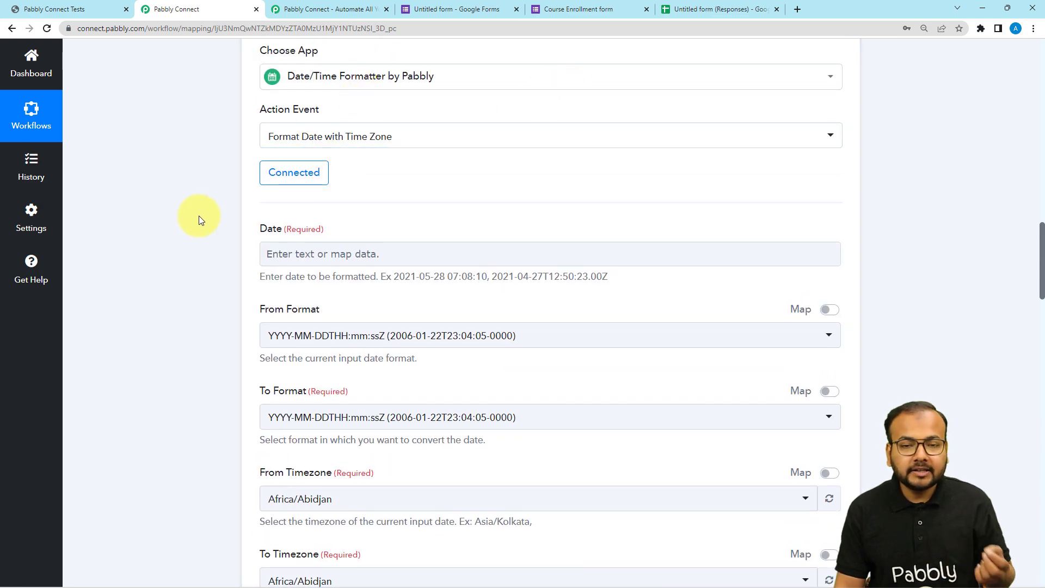
# - Map the Google Forms response's Timestamp into the Date field of the Date/Time Formatter action
pyautogui.scroll(10, 207, 198)
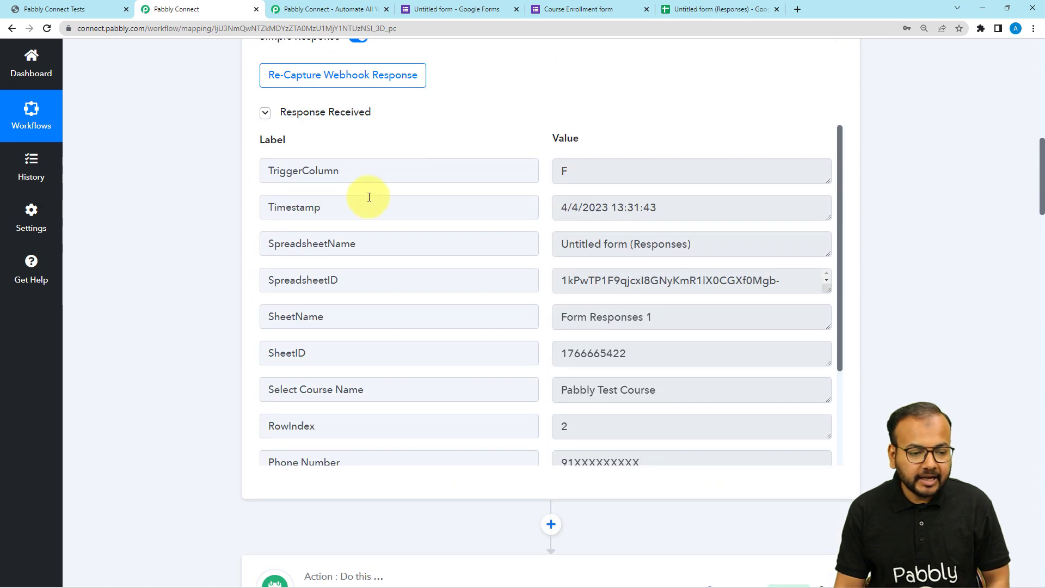
pyautogui.moveTo(369, 197); pyautogui.dragTo(196, 223)
pyautogui.scroll(-8, 196, 224)
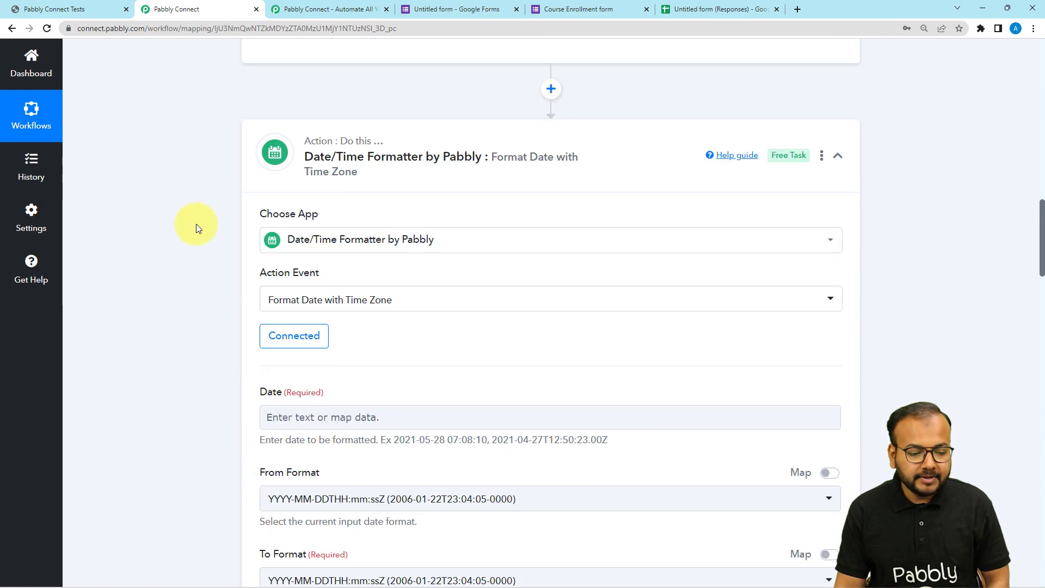
pyautogui.scroll(-3, 196, 224)
pyautogui.click(310, 253)
pyautogui.click(330, 348)
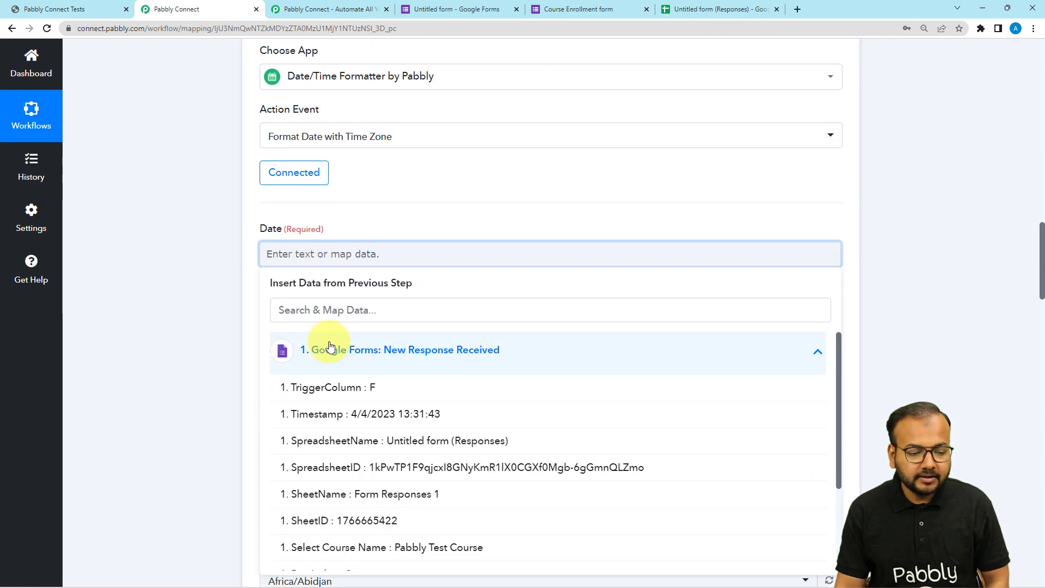
pyautogui.click(349, 415)
pyautogui.click(218, 292)
# - Set the Date/Time Formatter's From Format to DD/MM/YYYY hh:mm:ss A and its To Format to Timestamp
pyautogui.scroll(-3, 217, 292)
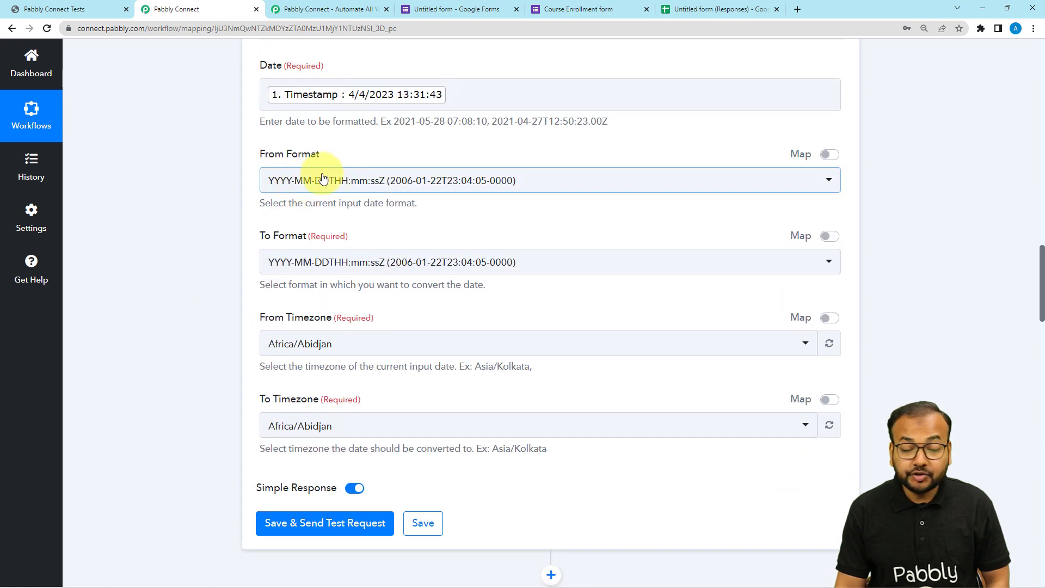
pyautogui.click(349, 187)
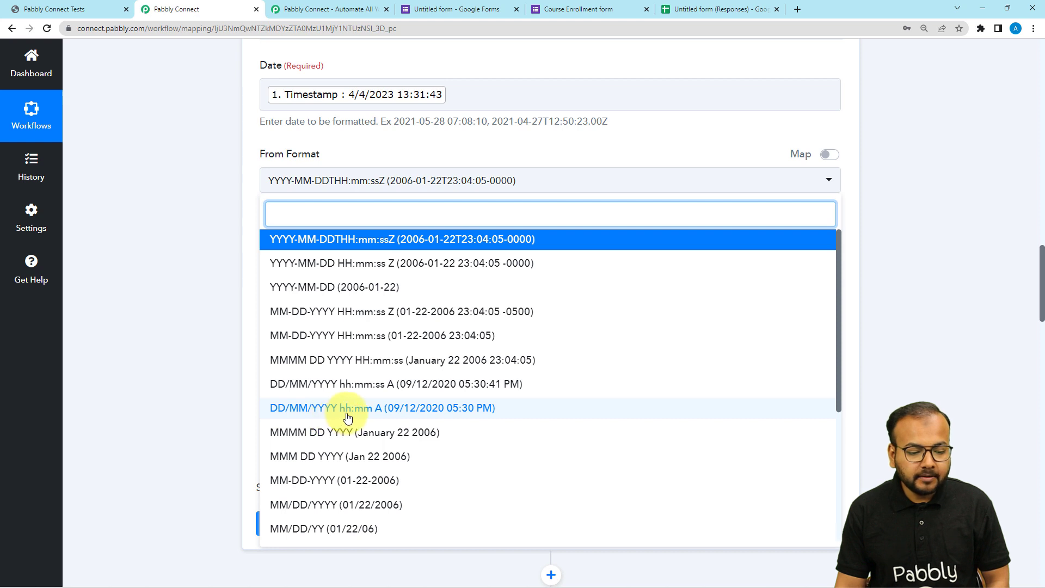
pyautogui.click(360, 385)
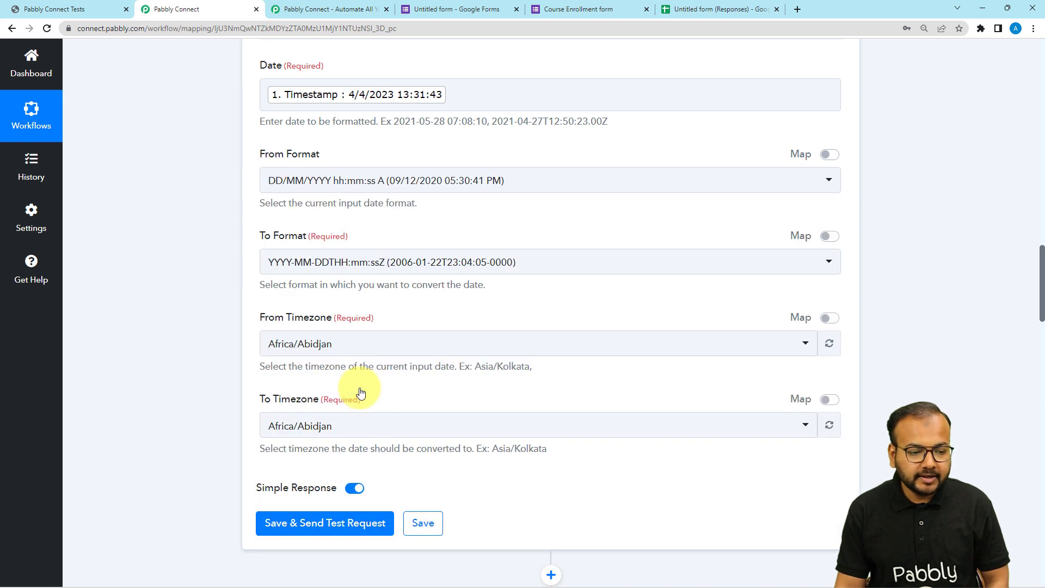
pyautogui.scroll(-1, 145, 232)
pyautogui.scroll(-1, 152, 241)
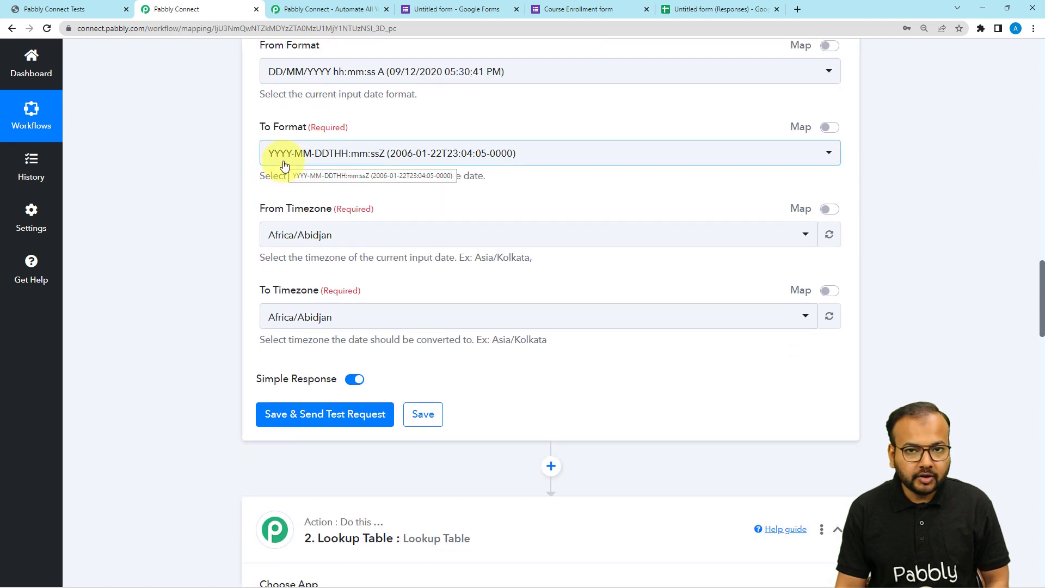
pyautogui.click(281, 163)
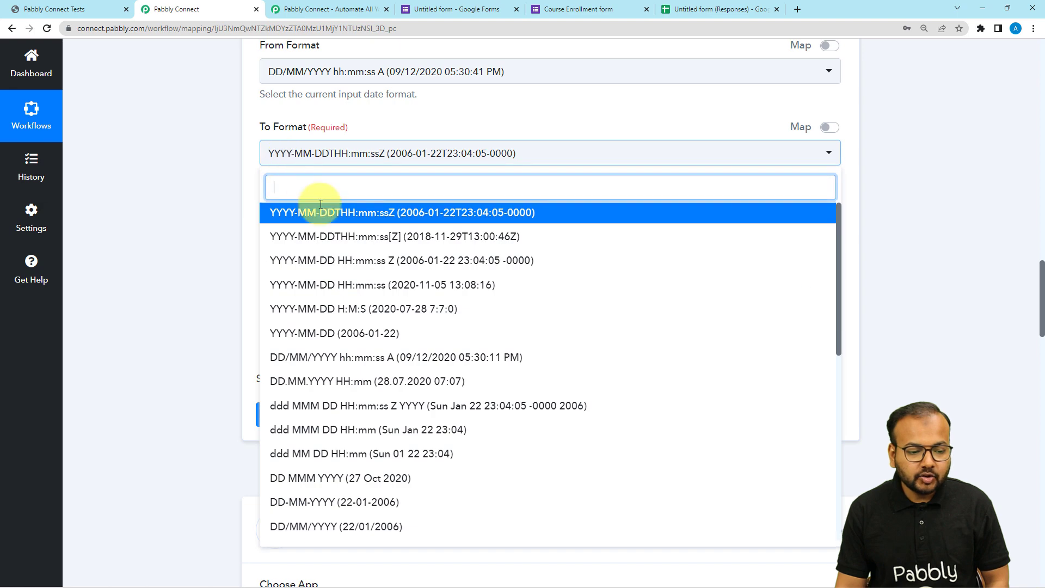
pyautogui.scroll(-5, 362, 337)
pyautogui.scroll(-3, 362, 338)
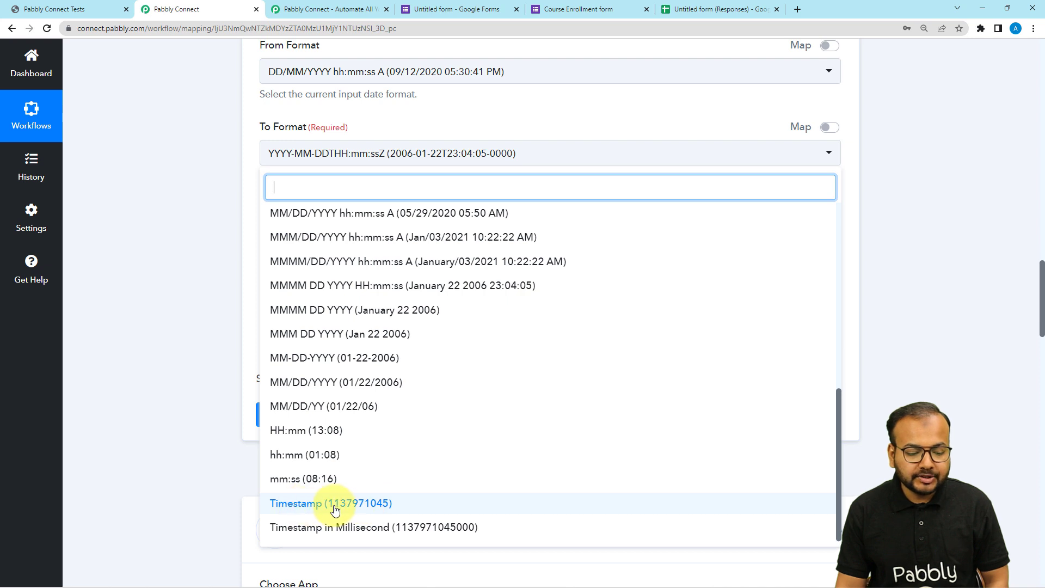
pyautogui.click(314, 512)
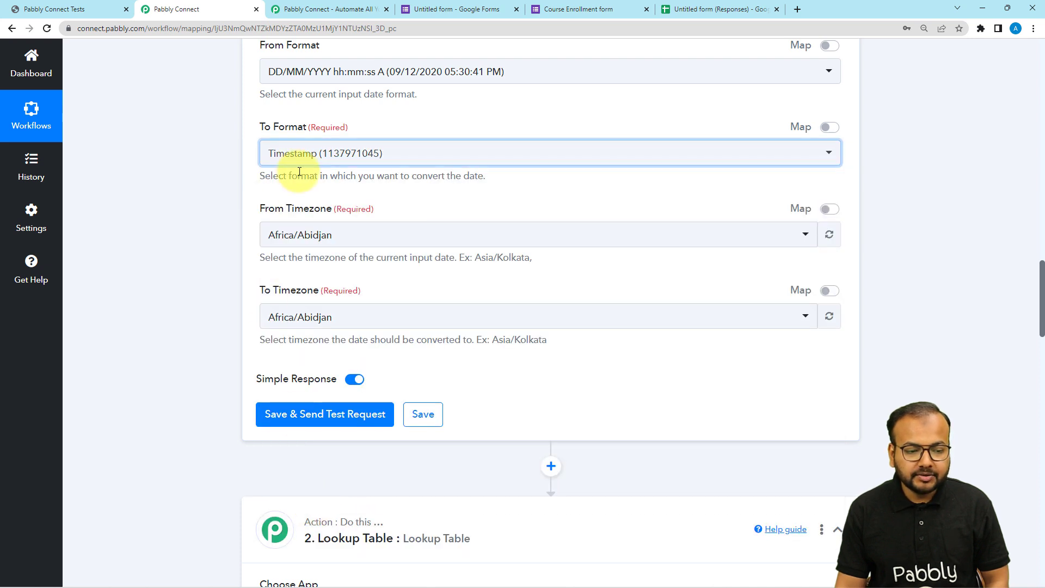
# - Set both the From Timezone and the To Timezone of the Date/Time Formatter to Asia/Kolkata
pyautogui.click(316, 239)
pyautogui.write('kol')
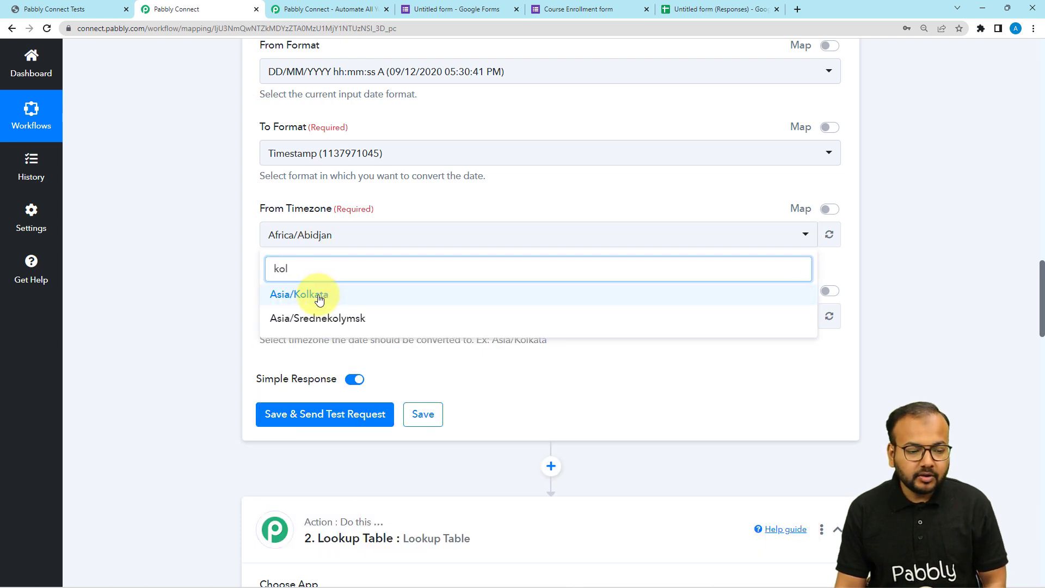
pyautogui.click(308, 294)
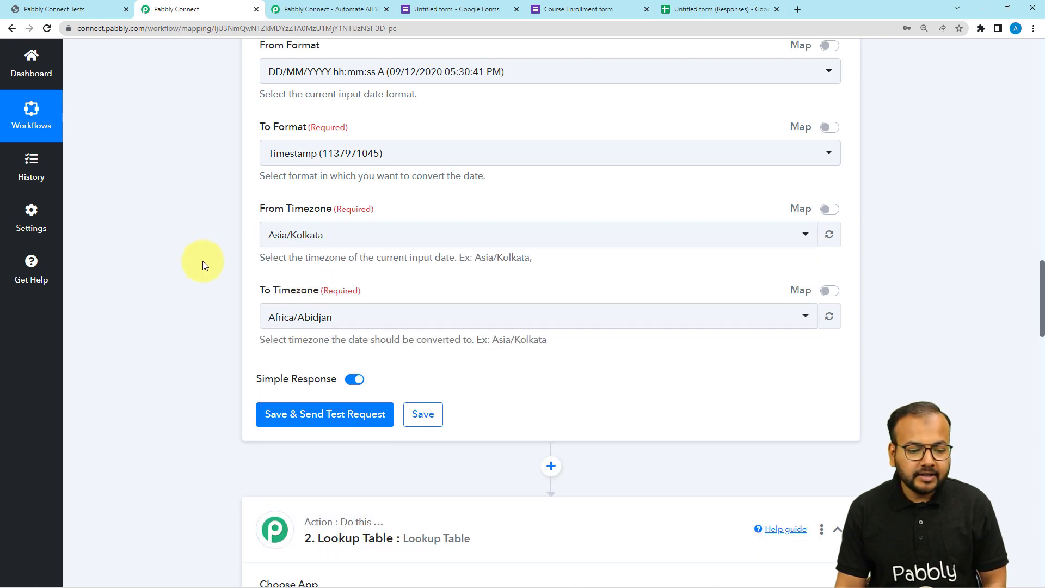
pyautogui.click(325, 322)
pyautogui.write('kol')
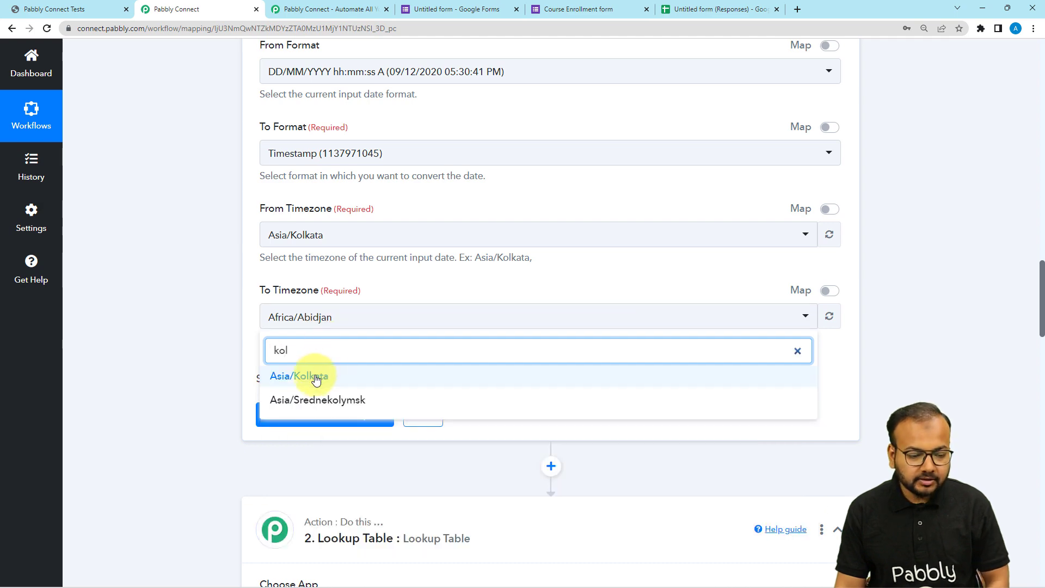
pyautogui.click(311, 373)
pyautogui.click(173, 248)
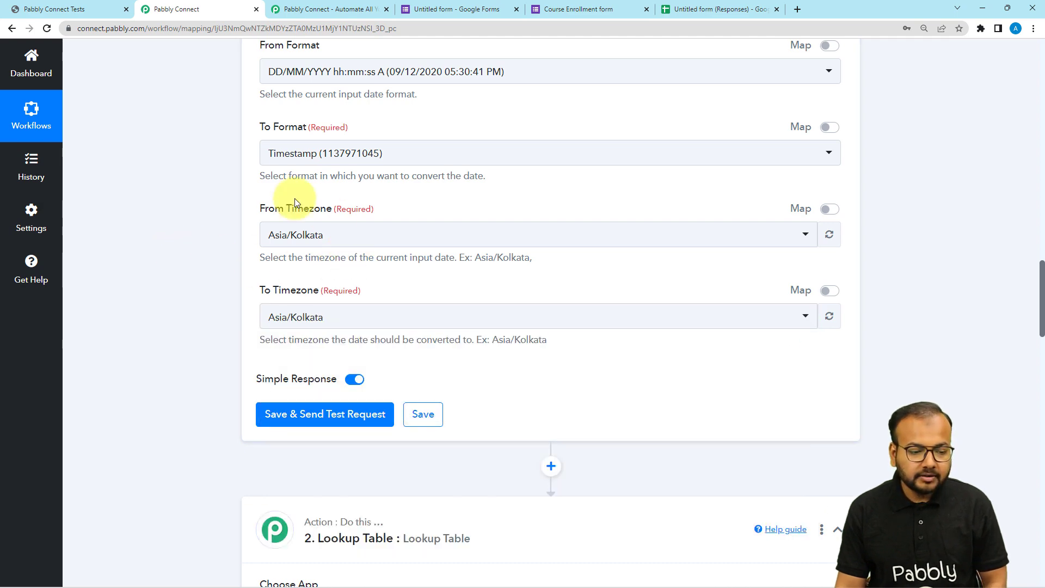
# - Save the Date/Time Formatter action with a test request and inspect the Result value in its response
pyautogui.scroll(-3, 212, 343)
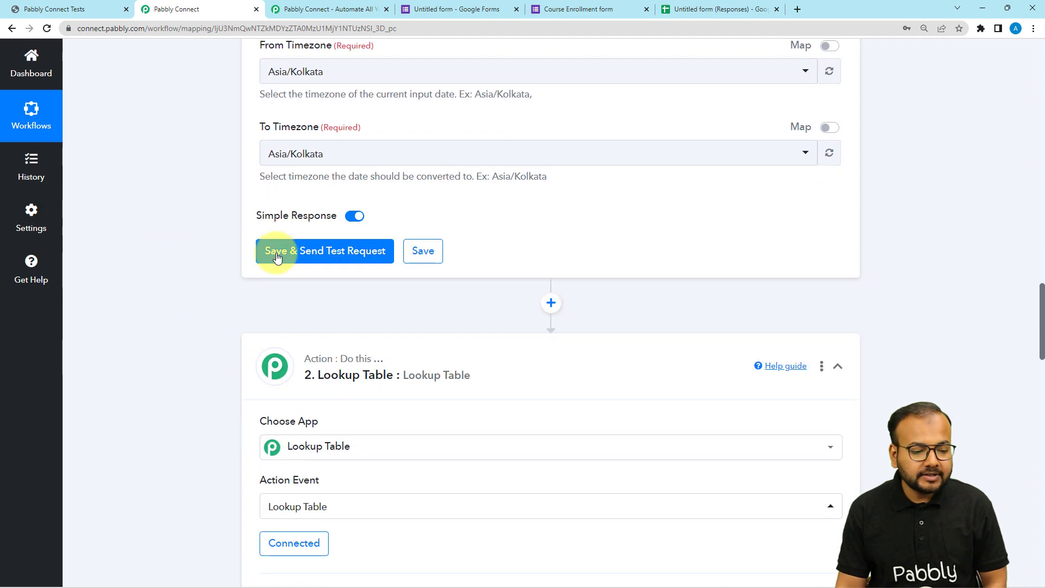
pyautogui.click(275, 250)
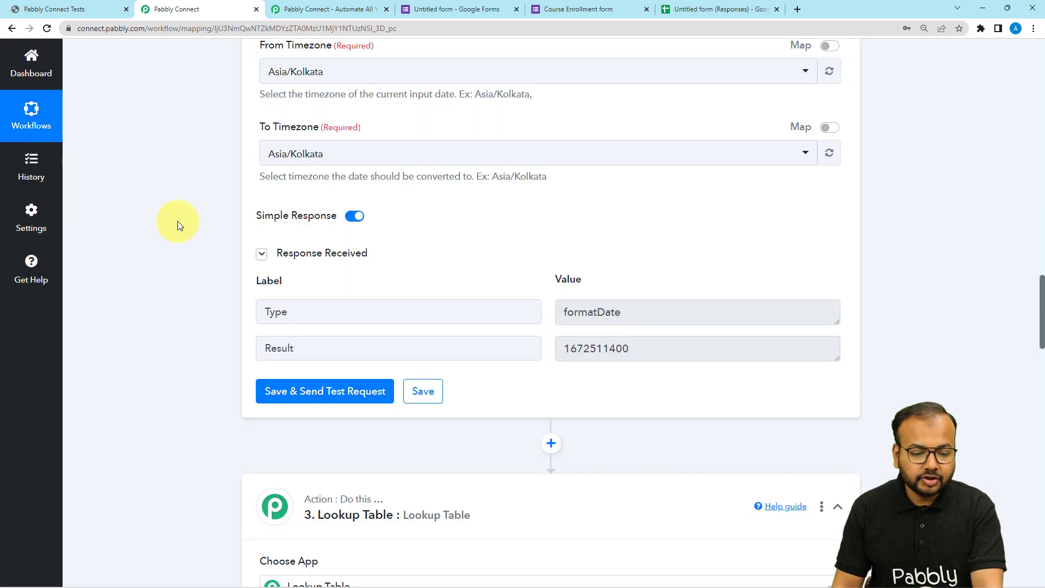
pyautogui.scroll(-2, 273, 250)
pyautogui.click(629, 242)
pyautogui.moveTo(628, 243); pyautogui.dragTo(539, 240)
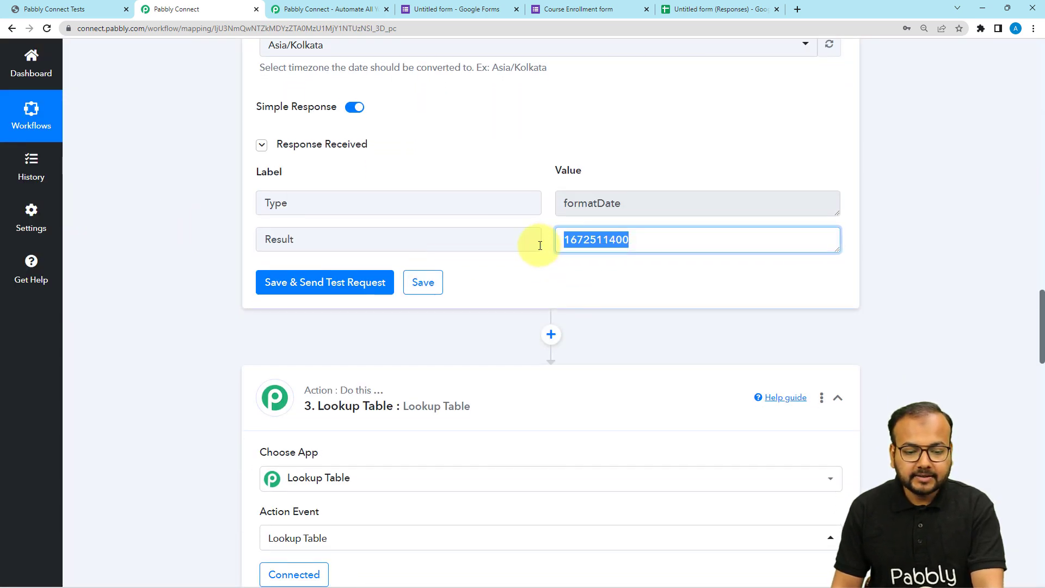
pyautogui.click(611, 276)
# - Check the Course ID field's mappable data in the OnlineCourseHost.com Enroll Student action
pyautogui.scroll(-1, 611, 275)
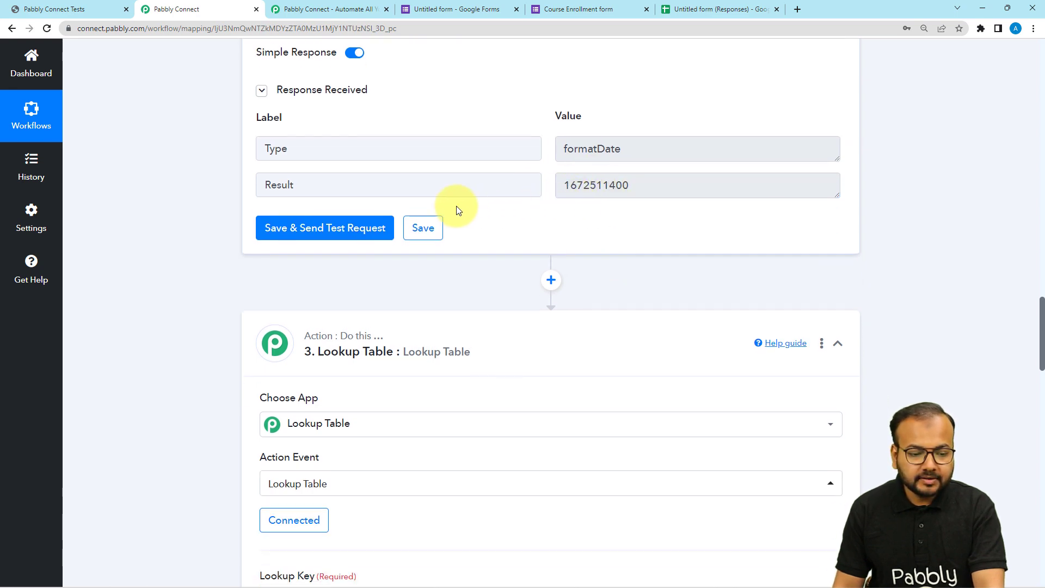
pyautogui.scroll(-9, 419, 250)
pyautogui.scroll(-3, 414, 261)
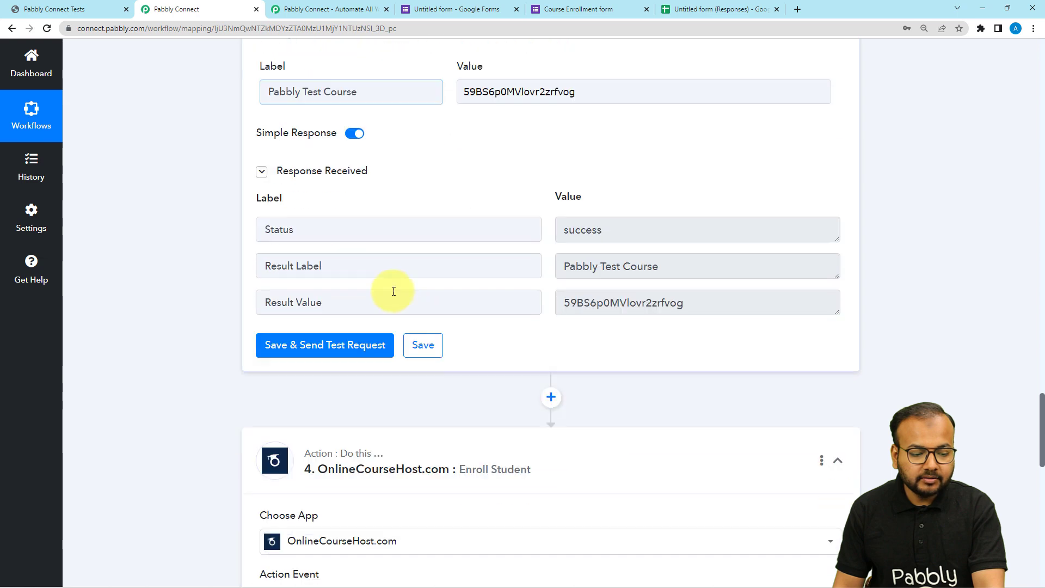
pyautogui.scroll(-12, 391, 343)
pyautogui.scroll(-1, 392, 343)
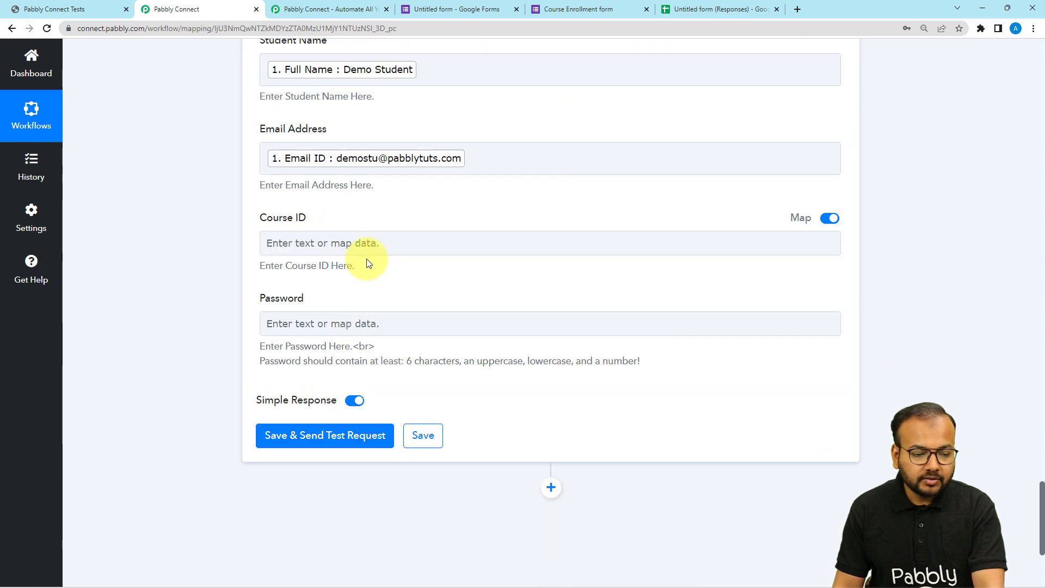
pyautogui.click(359, 245)
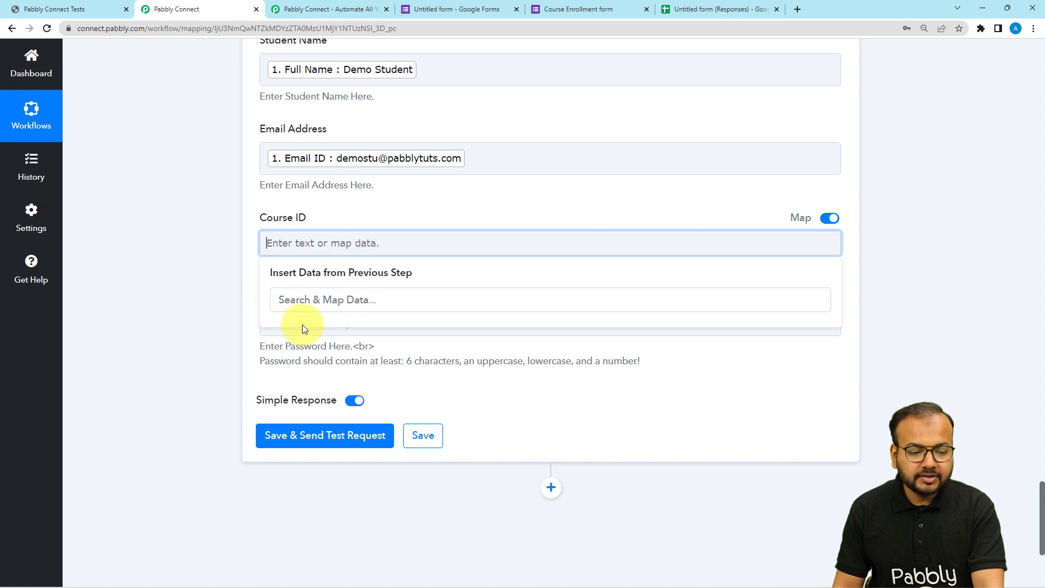
pyautogui.click(174, 284)
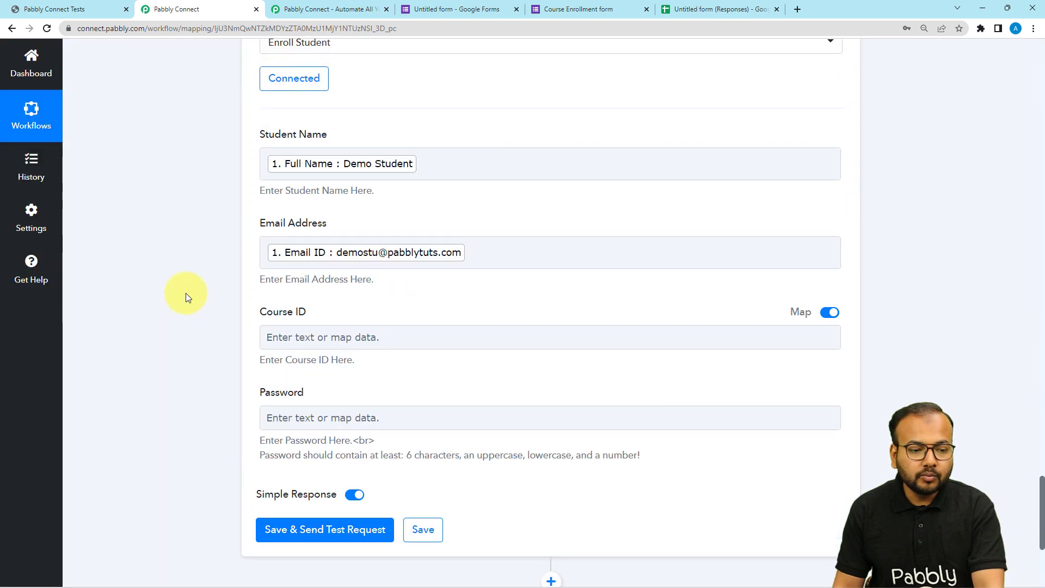
# - Reconnect the Enroll Student action with the existing connection OnlineCourseHost.com #2 to reload its fields
pyautogui.scroll(3, 185, 293)
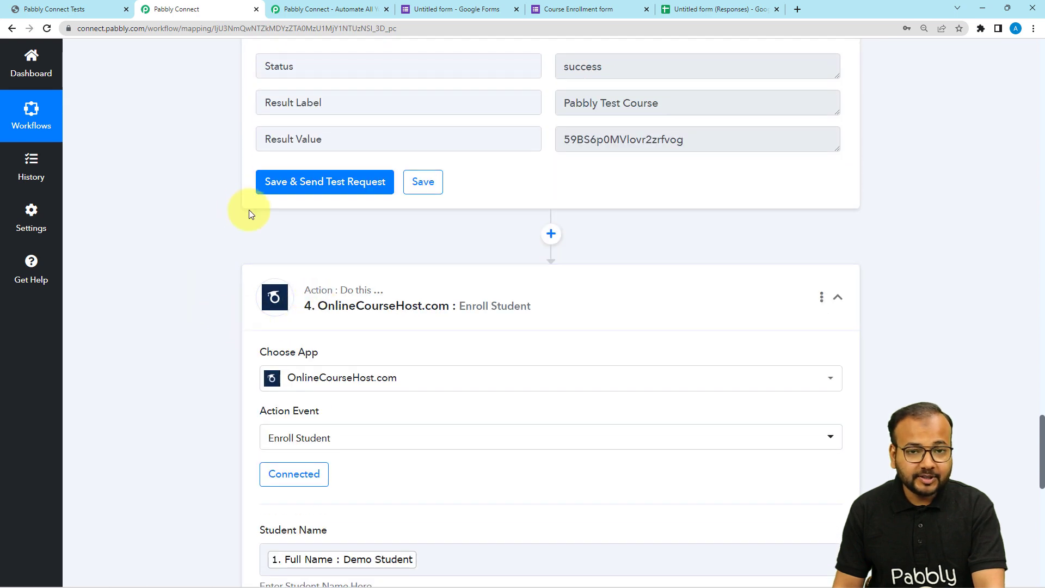
pyautogui.scroll(-2, 250, 215)
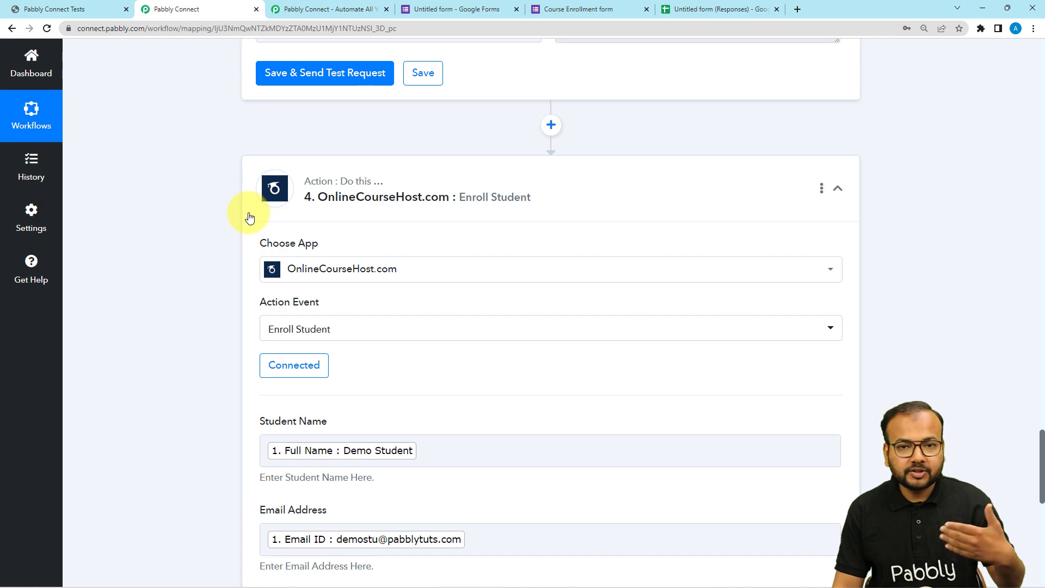
pyautogui.scroll(-2, 250, 218)
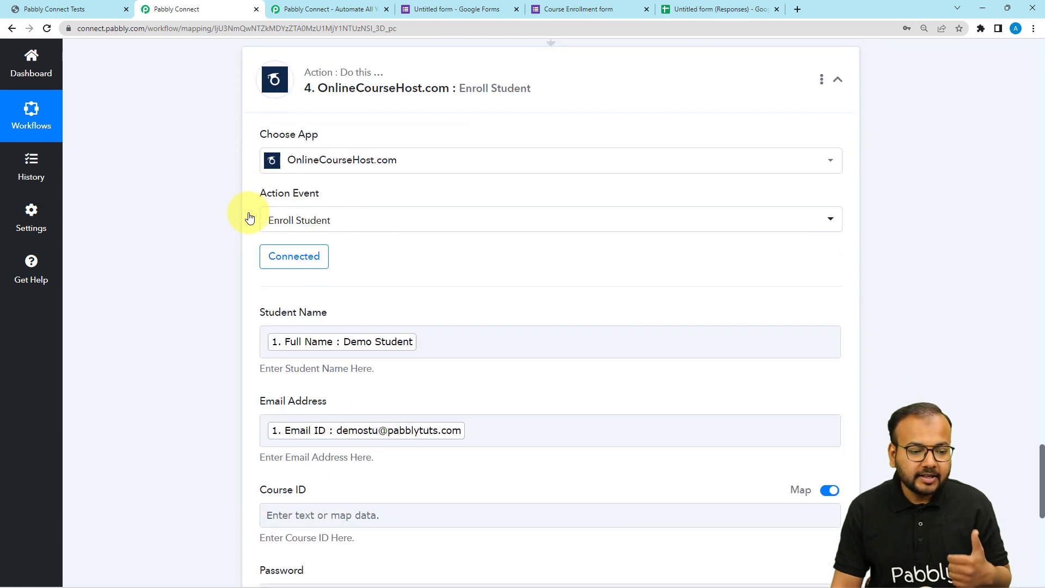
pyautogui.click(287, 260)
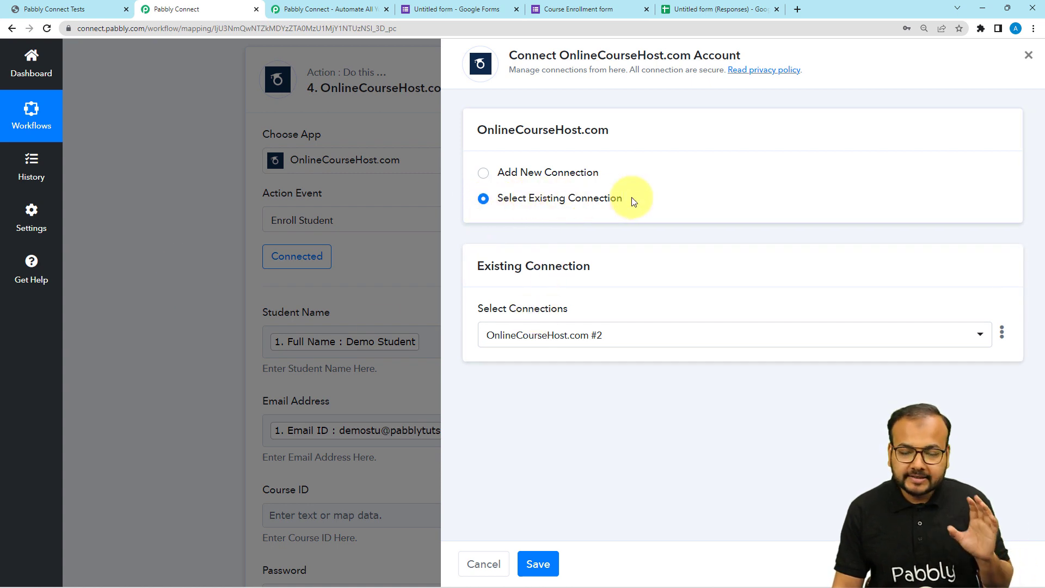
pyautogui.click(538, 563)
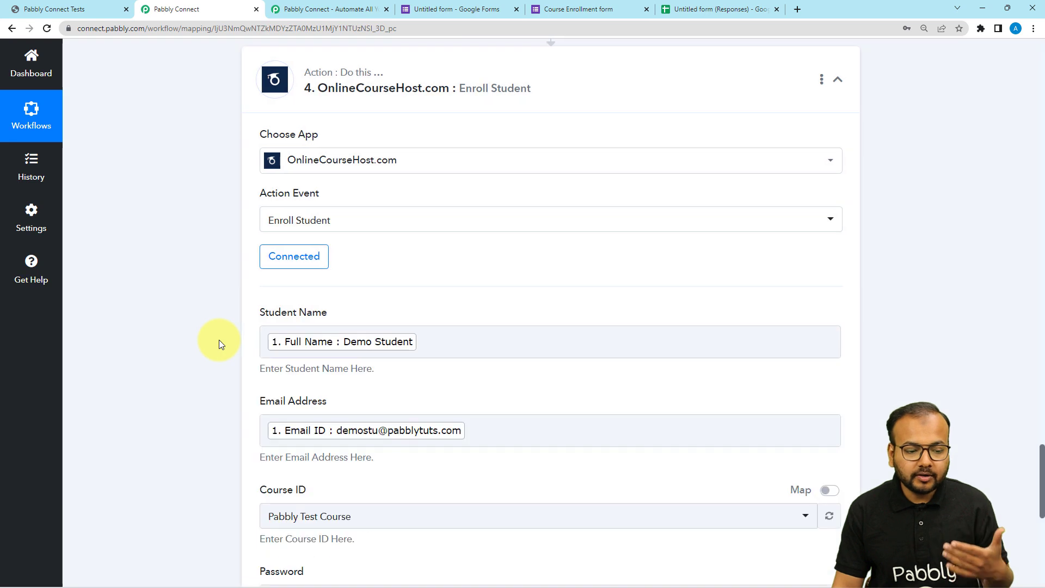
# - Enable mapping for the Enroll Student action's Course ID and replace its fixed value with the Lookup Table's Result Value
pyautogui.scroll(-5, 351, 267)
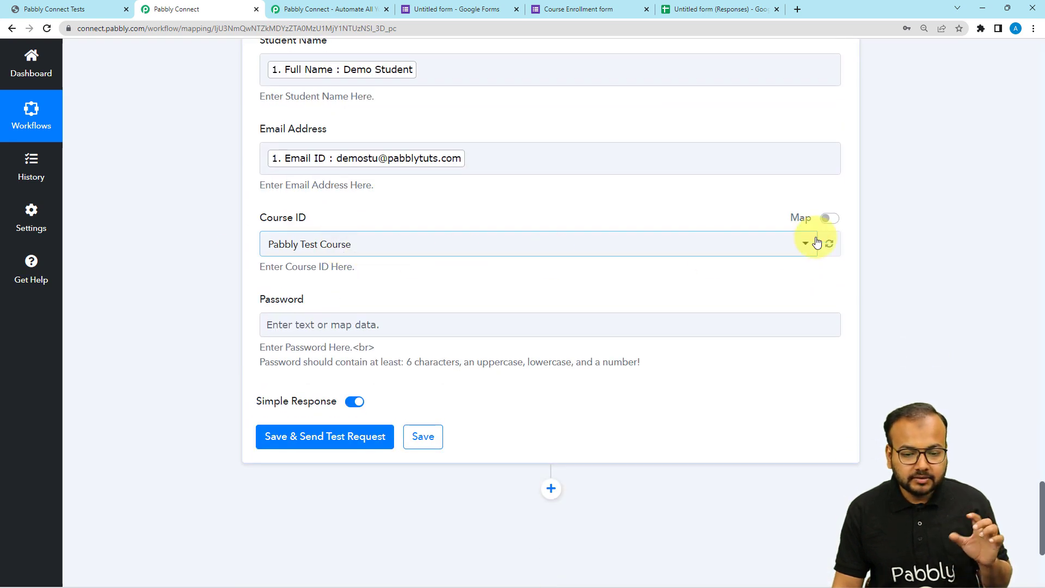
pyautogui.click(829, 219)
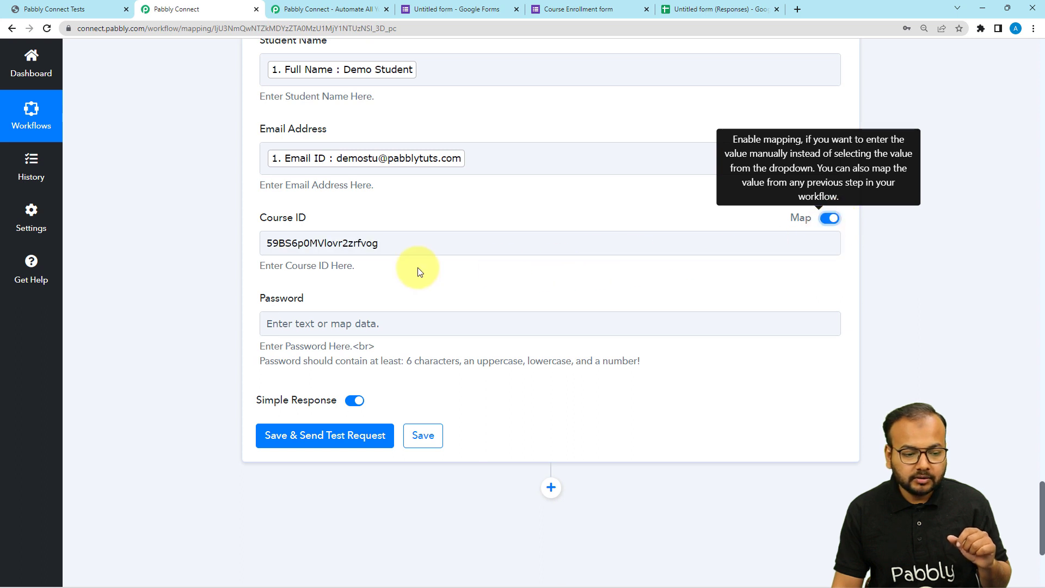
pyautogui.moveTo(381, 245); pyautogui.dragTo(238, 262)
pyautogui.press('BackSpace')
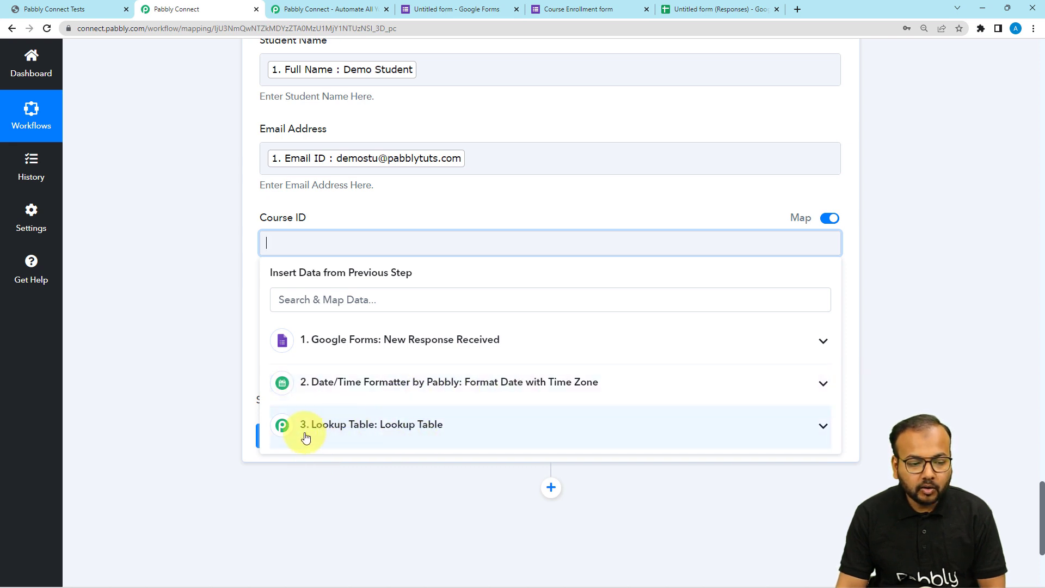
pyautogui.click(418, 434)
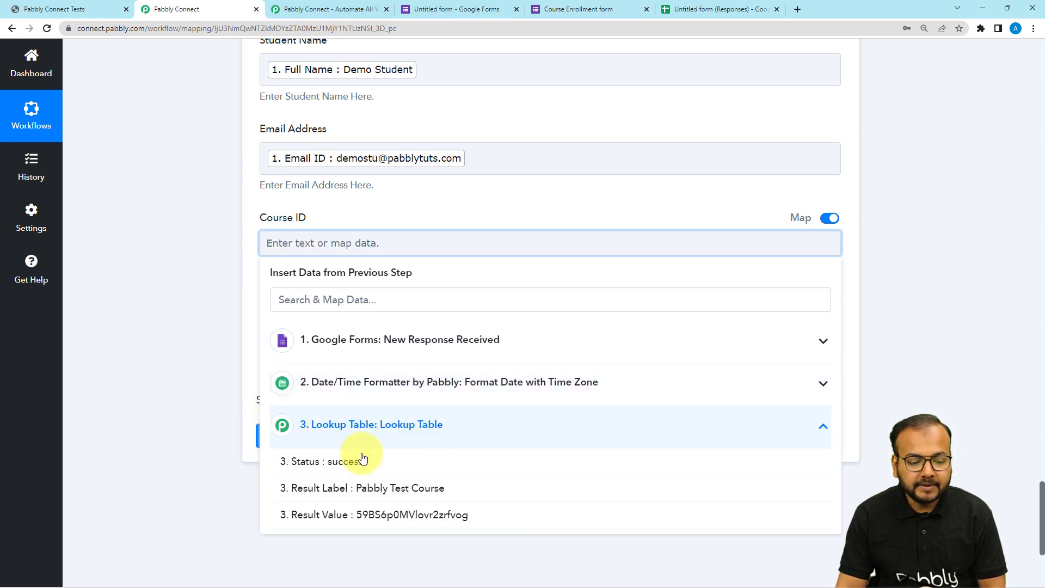
pyautogui.click(382, 515)
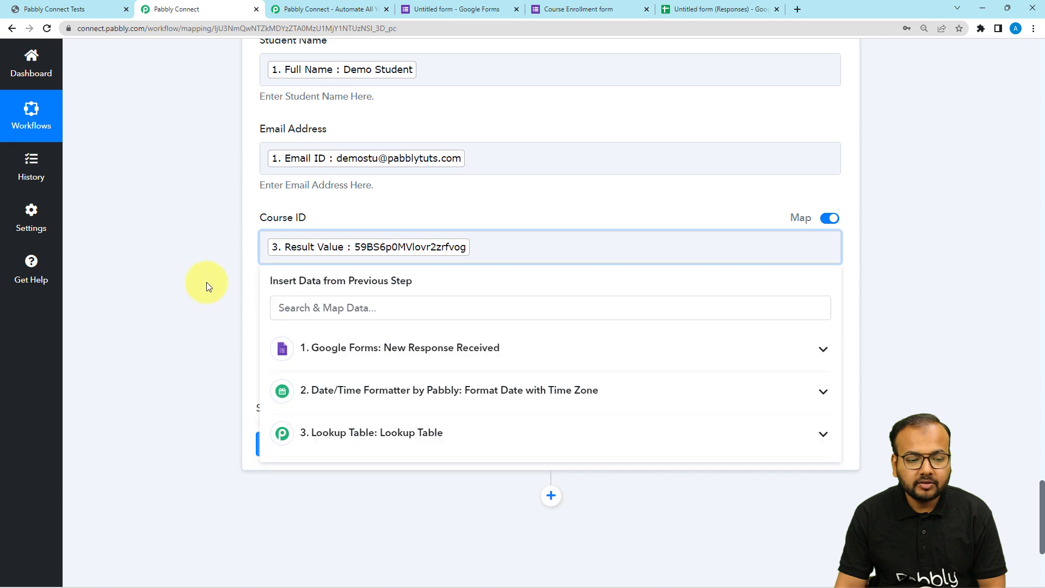
pyautogui.click(209, 287)
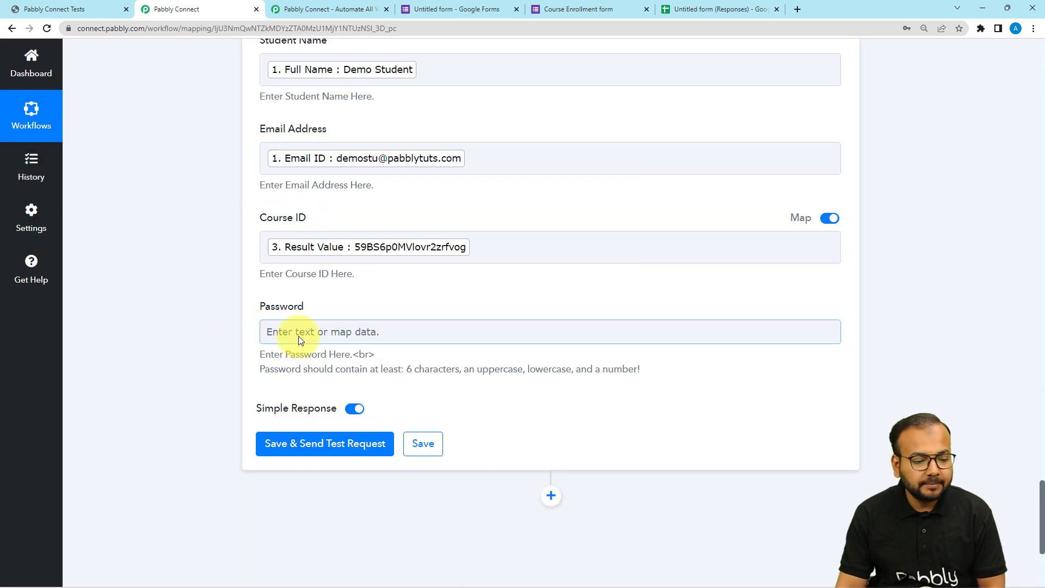
# - Map the Enroll Student action's Password field to the Date/Time Formatter's Result
pyautogui.click(298, 336)
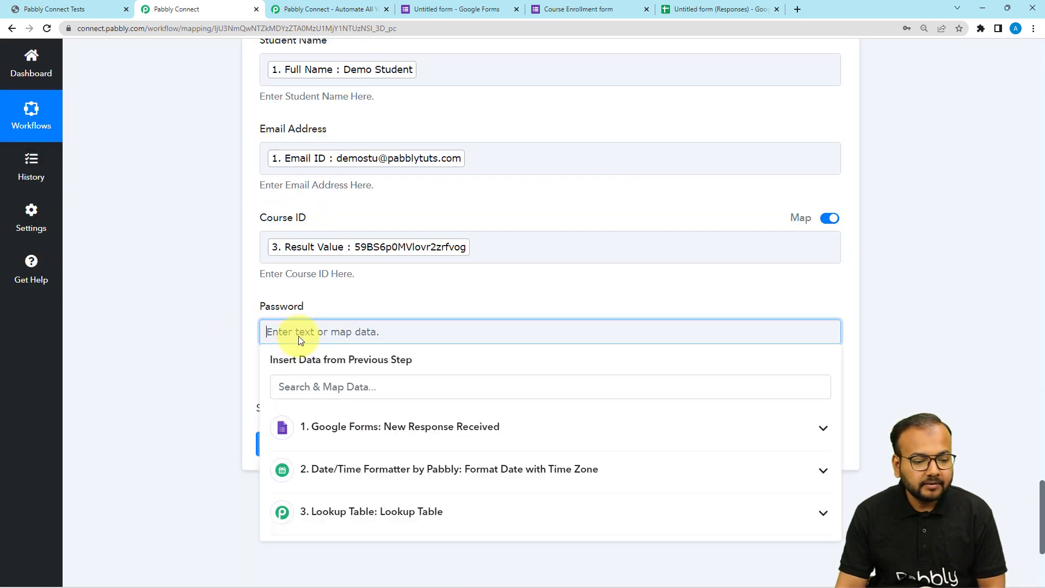
pyautogui.click(349, 484)
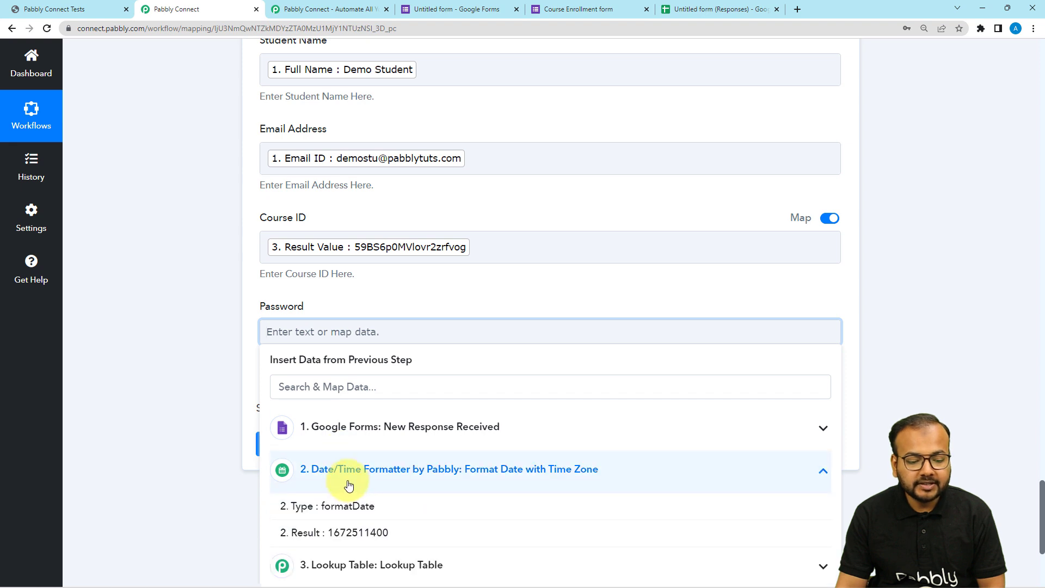
pyautogui.click(354, 534)
pyautogui.click(220, 398)
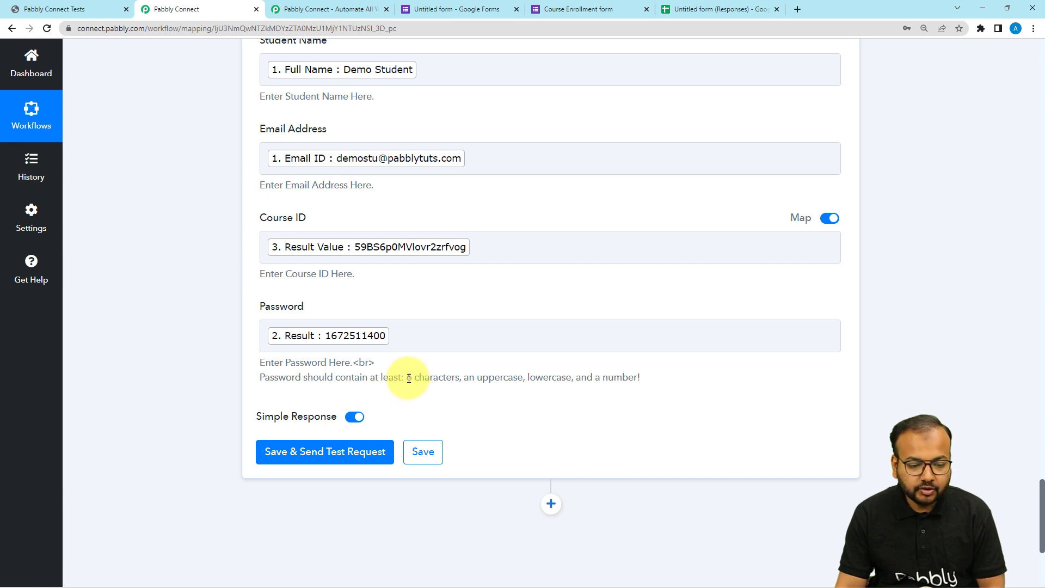
# - Append upper- and lowercase letters to the mapped Password value to meet the stated password requirements
pyautogui.moveTo(410, 378); pyautogui.dragTo(457, 381)
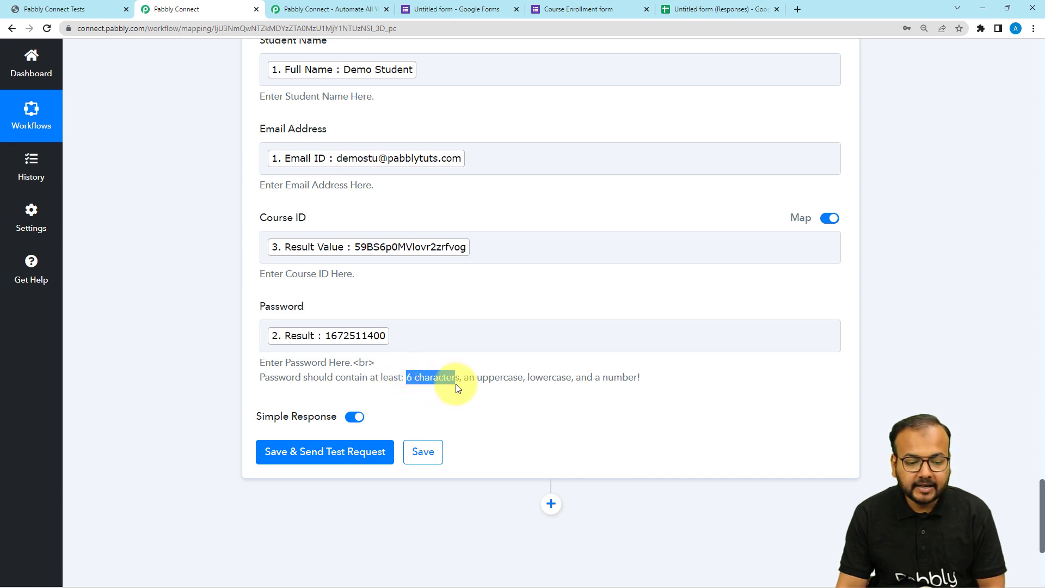
pyautogui.click(498, 382)
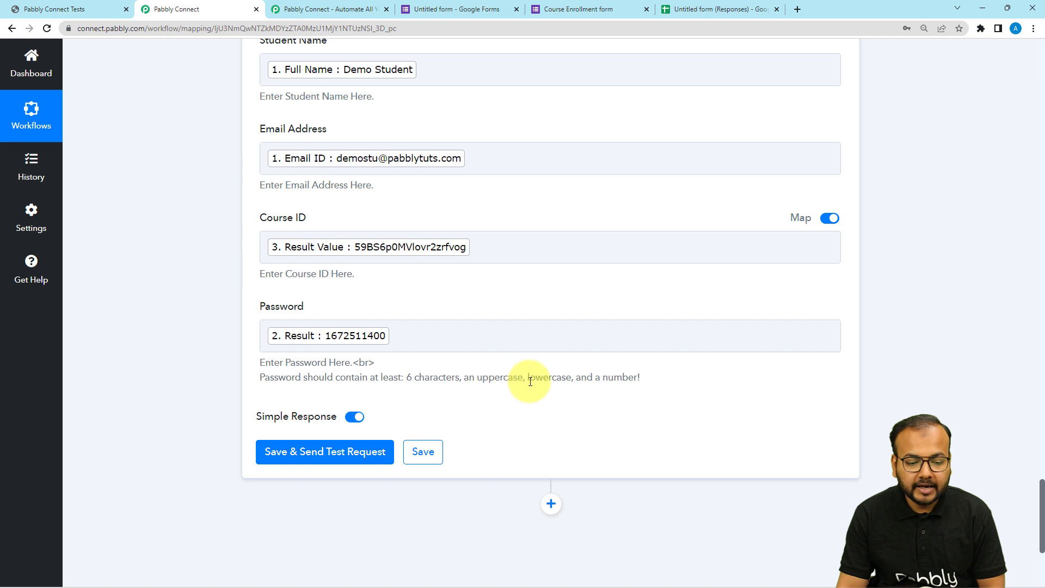
pyautogui.click(401, 336)
pyautogui.click(423, 341)
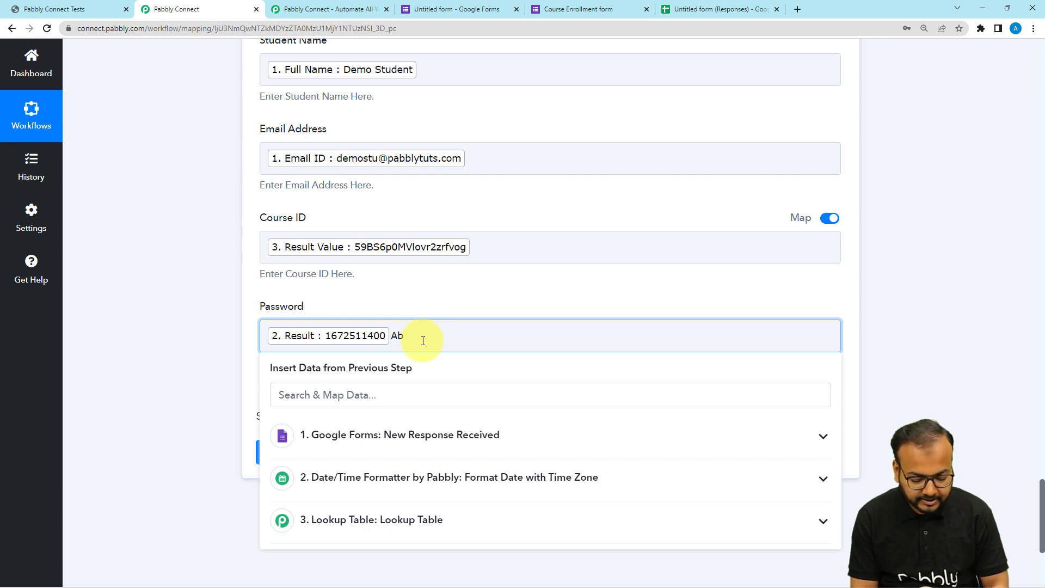
pyautogui.click(147, 378)
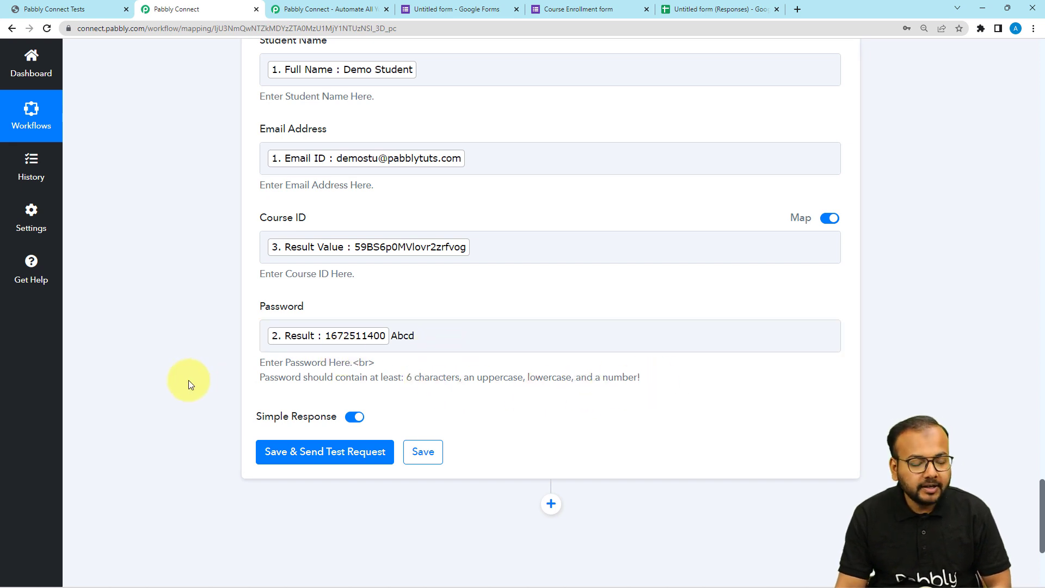
# - Review the Enroll Student mappings and view the existing students under Manage Students in OnlineCourseHost.com
pyautogui.scroll(-2, 188, 381)
pyautogui.scroll(8, 240, 420)
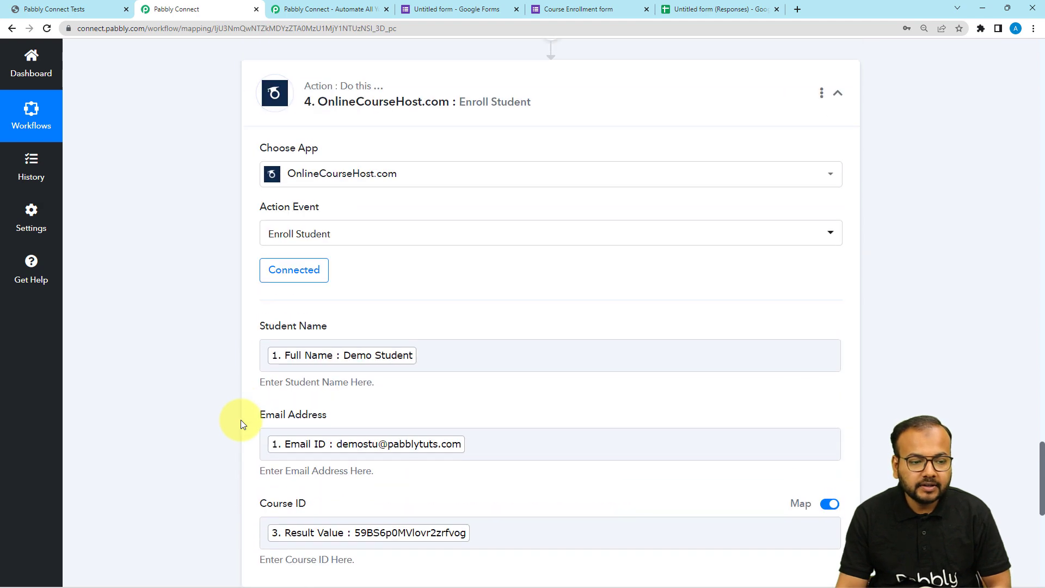
pyautogui.scroll(-6, 198, 312)
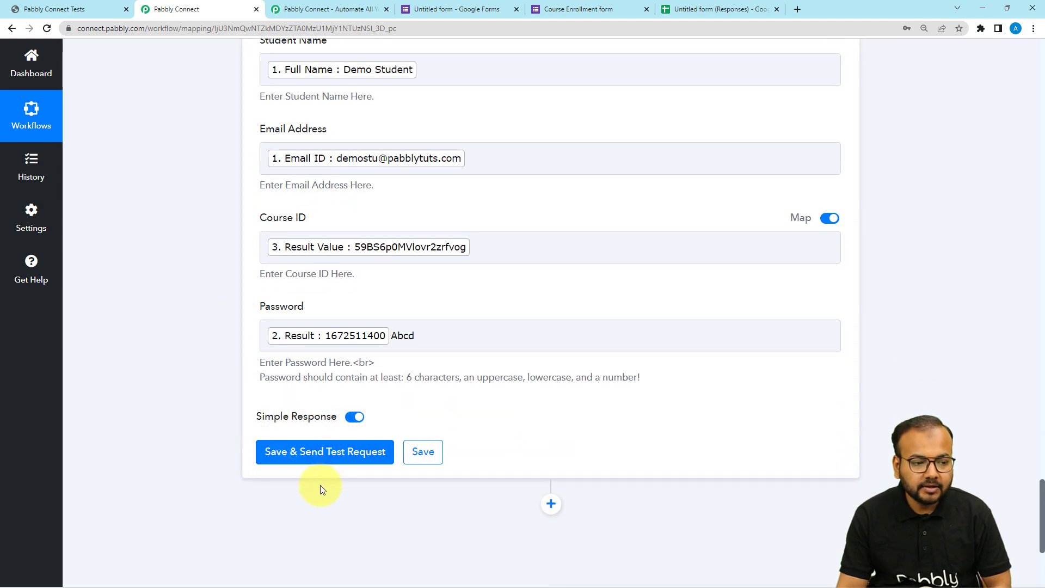
pyautogui.scroll(2, 305, 263)
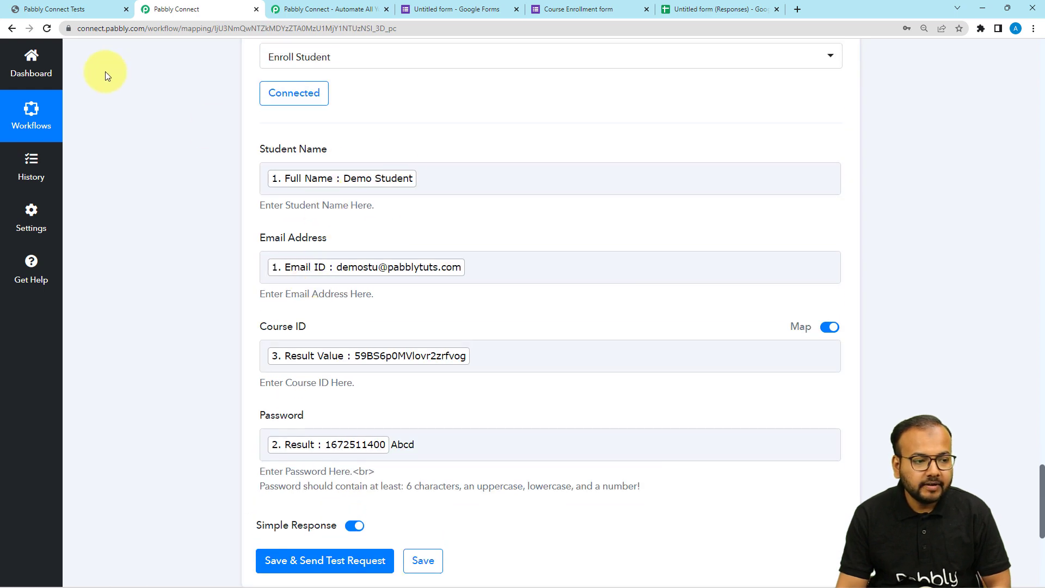
pyautogui.click(86, 11)
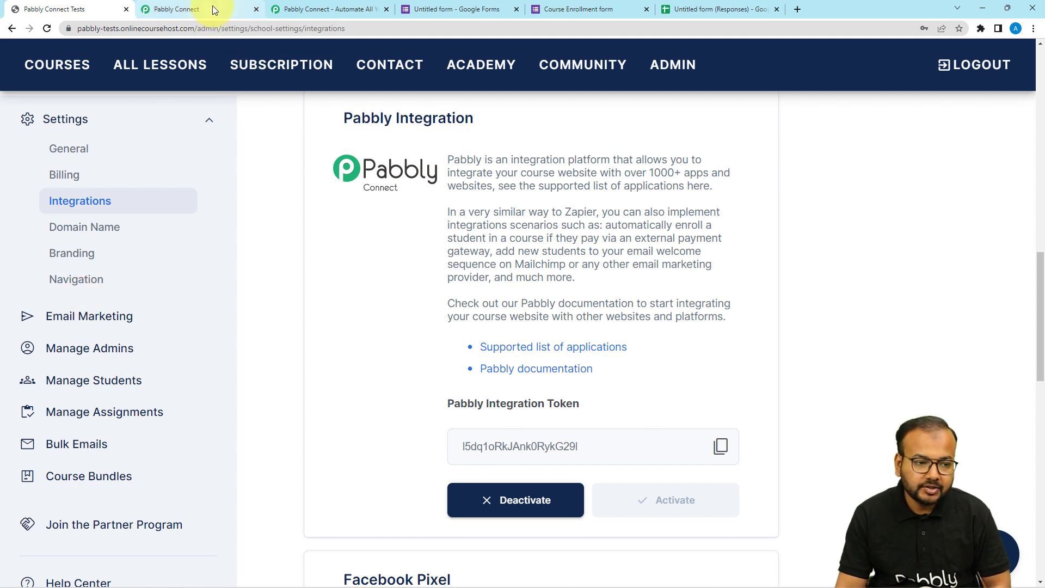
pyautogui.click(59, 388)
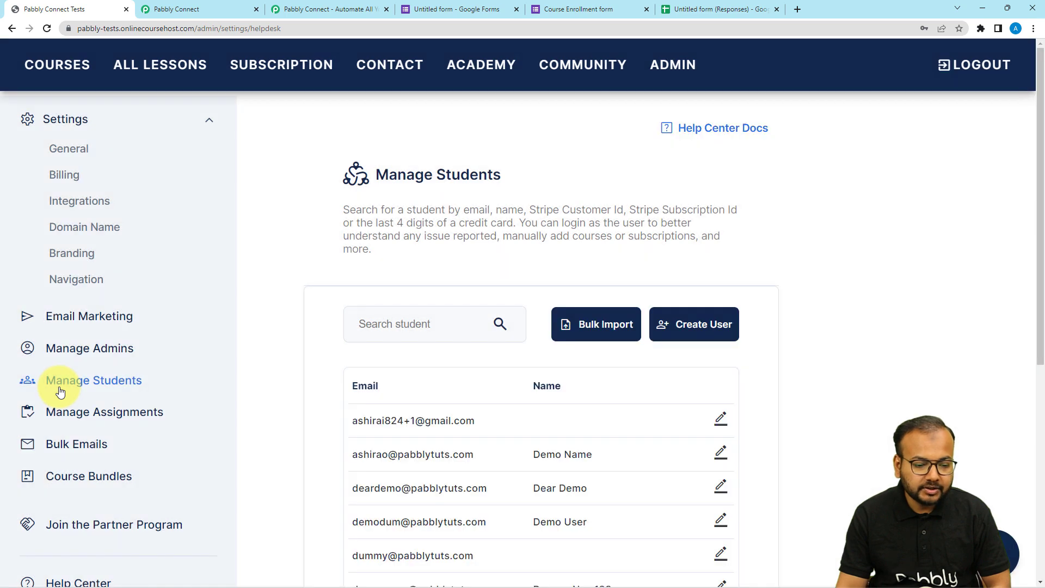
# - Return to the Pabbly Connect workflow and save the Enroll Student action with a test request
pyautogui.click(226, 8)
pyautogui.scroll(-5, 136, 319)
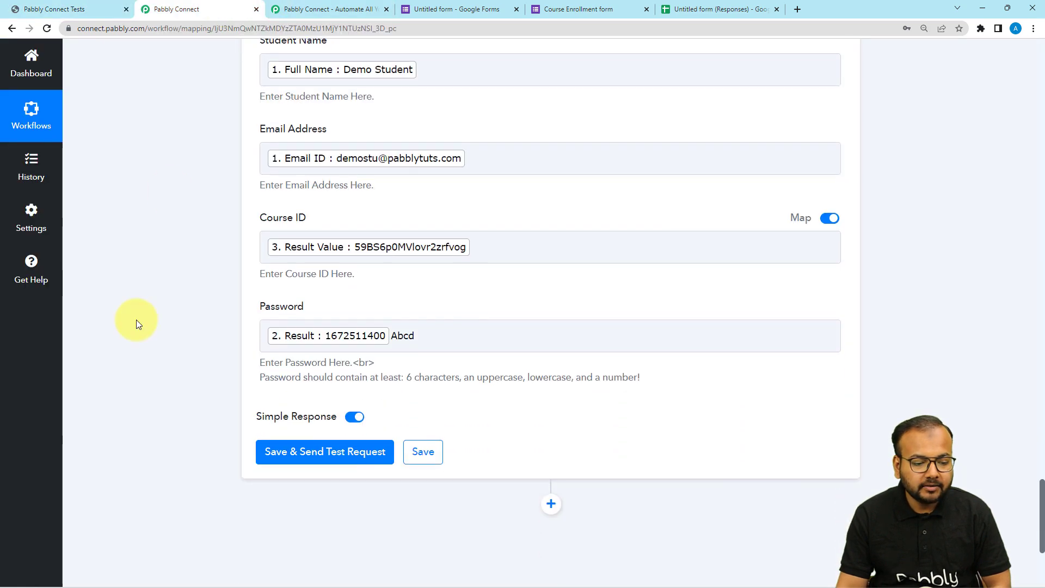
pyautogui.click(280, 294)
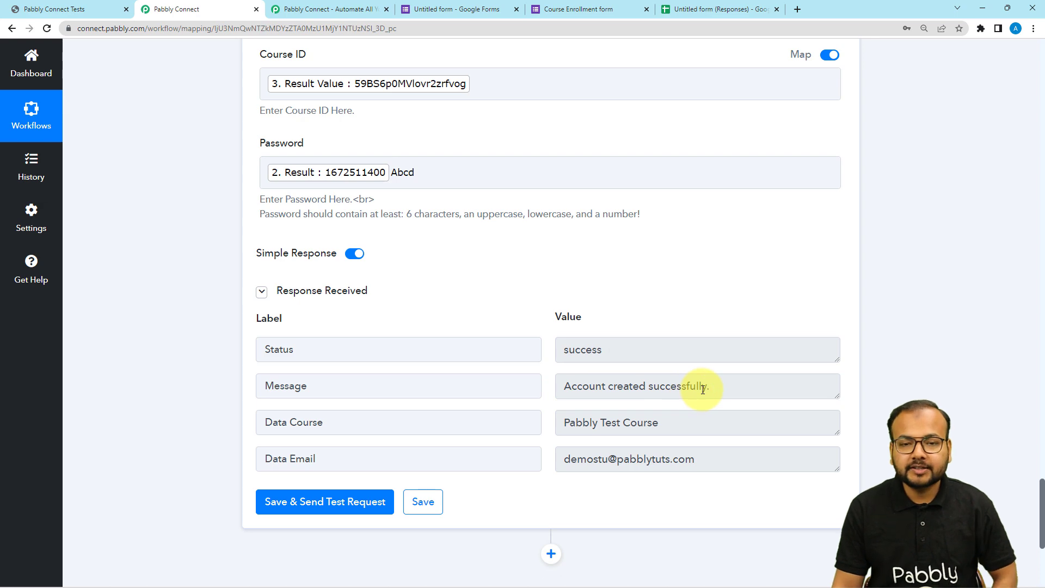
# - Reload the Manage Students list in OnlineCourseHost.com and open the test student's record
pyautogui.click(93, 13)
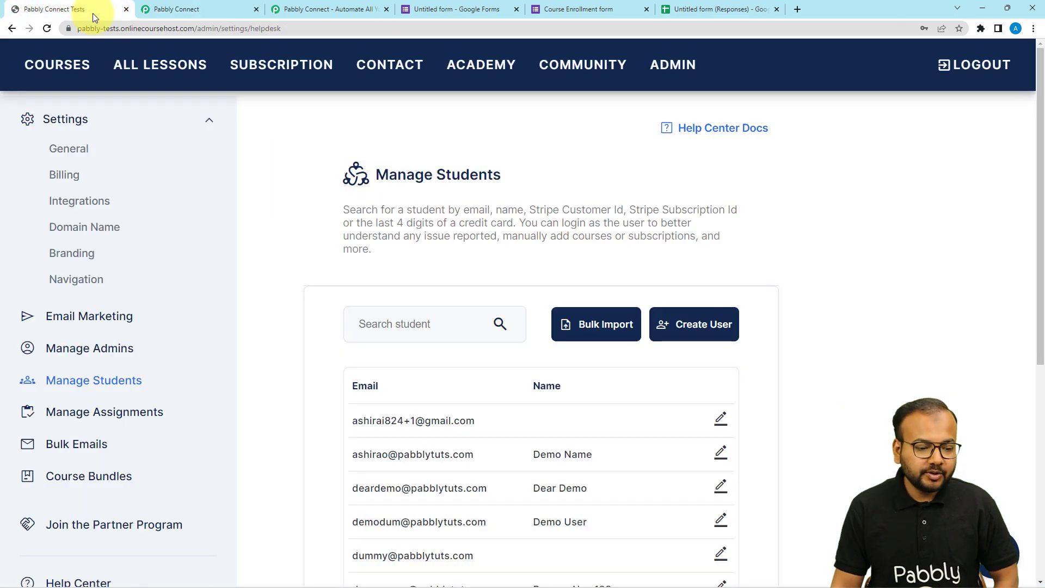
pyautogui.click(47, 29)
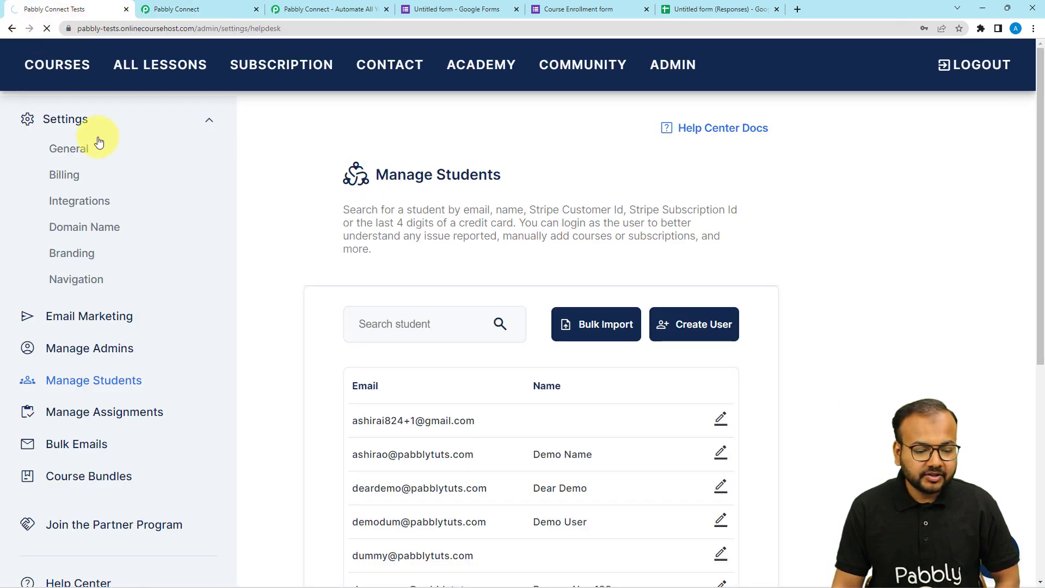
pyautogui.scroll(-3, 174, 214)
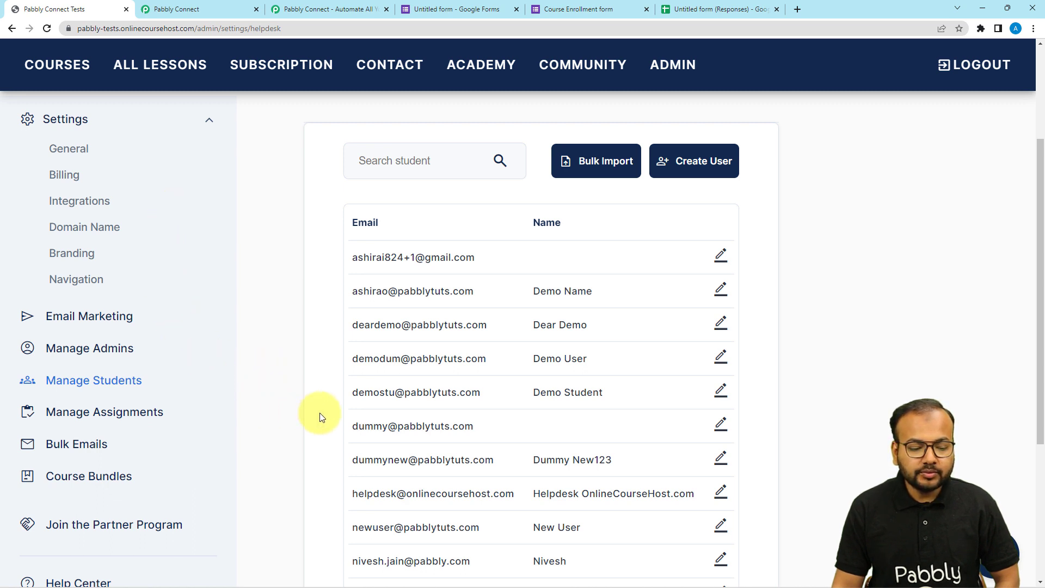
pyautogui.moveTo(353, 400); pyautogui.dragTo(484, 404)
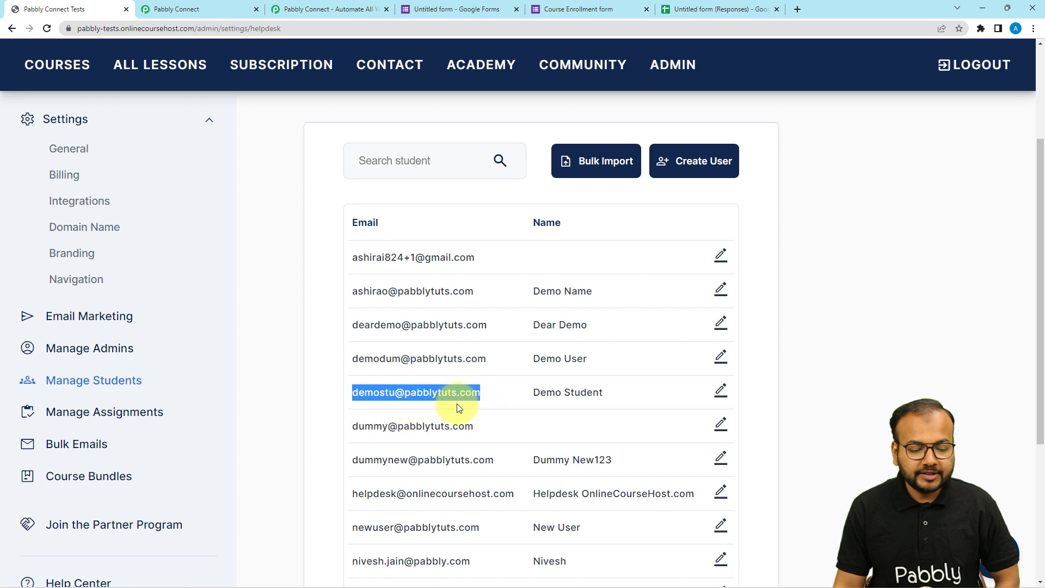
pyautogui.click(417, 400)
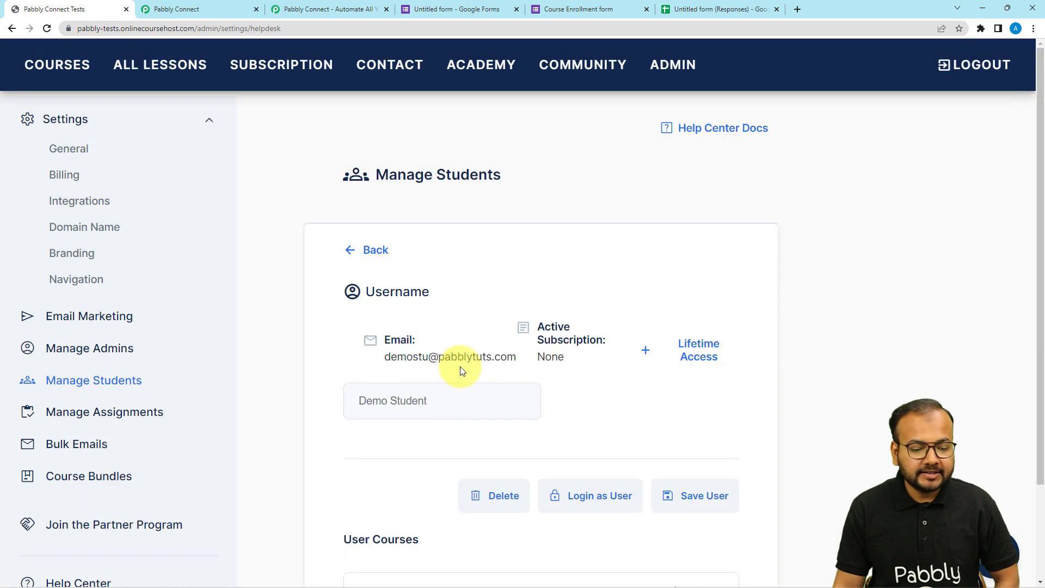
# - Compare the Enroll Student action's mapped details in Pabbly Connect with the student's OnlineCourseHost.com record and purchased courses
pyautogui.click(204, 11)
pyautogui.scroll(3, 271, 193)
pyautogui.scroll(4, 271, 192)
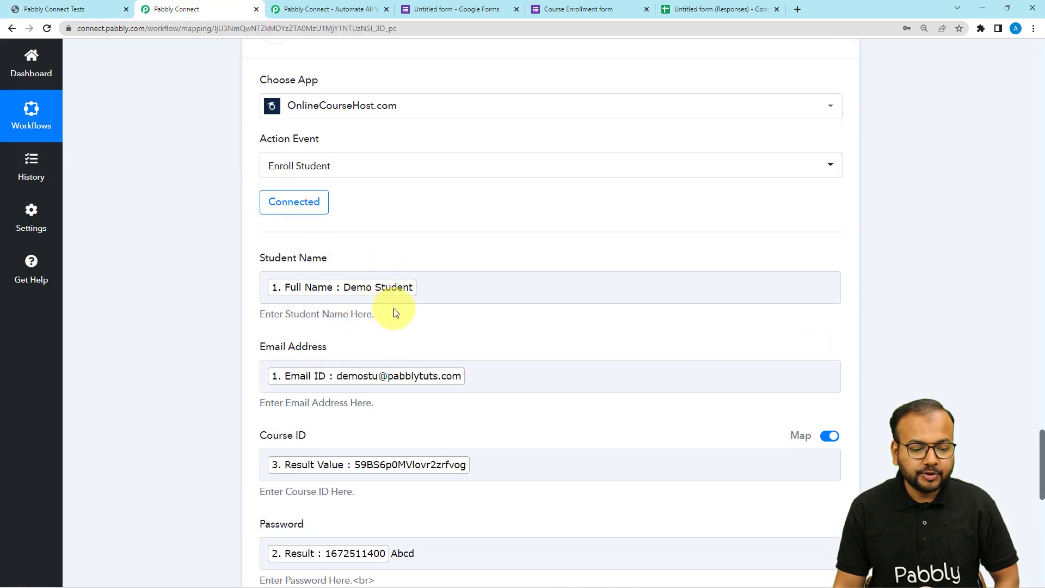
pyautogui.click(82, 9)
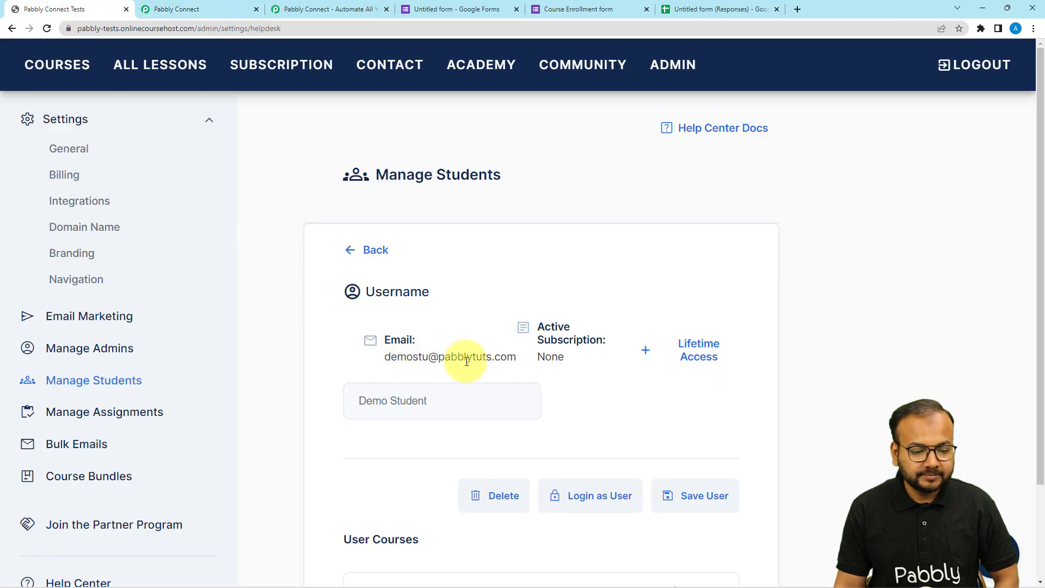
pyautogui.scroll(-2, 438, 383)
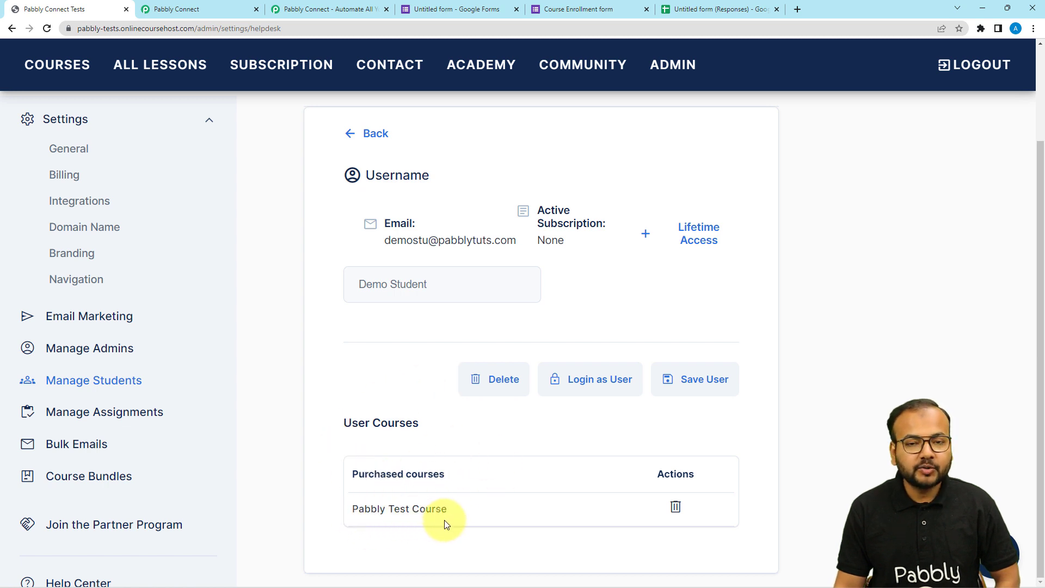
# - Back in Pabbly Connect, collapse the Lookup Table, Date/Time Formatter and Google Forms steps to show the workflow overview
pyautogui.click(205, 9)
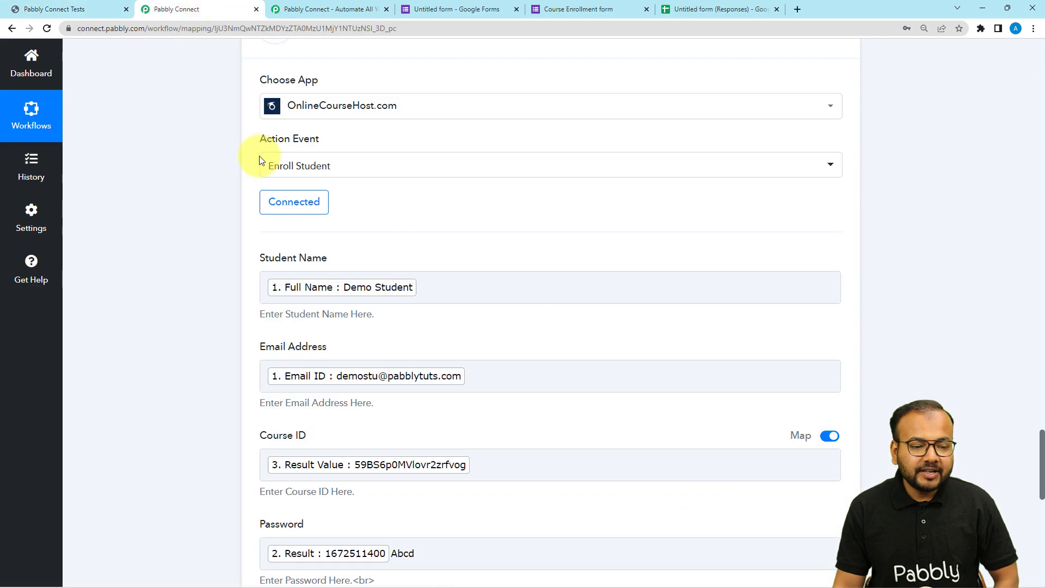
pyautogui.scroll(8, 244, 180)
pyautogui.scroll(12, 245, 186)
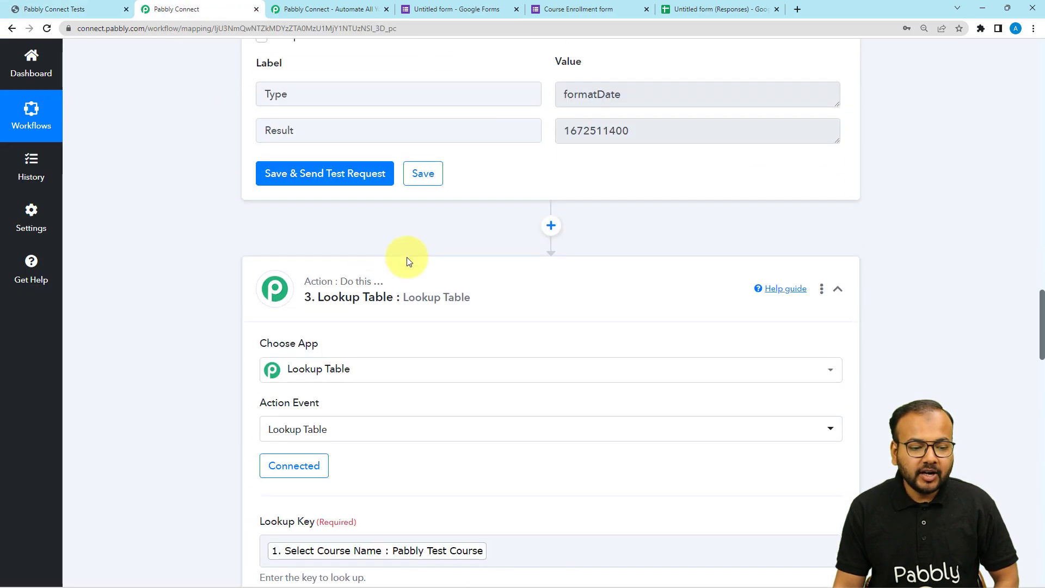
pyautogui.click(401, 296)
pyautogui.scroll(3, 183, 260)
pyautogui.scroll(15, 182, 260)
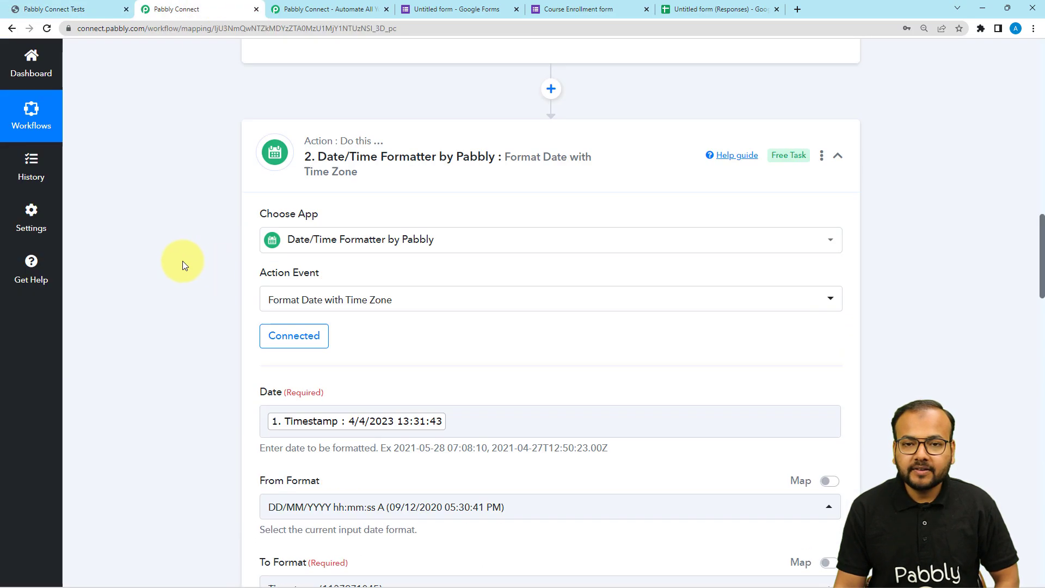
pyautogui.scroll(18, 238, 327)
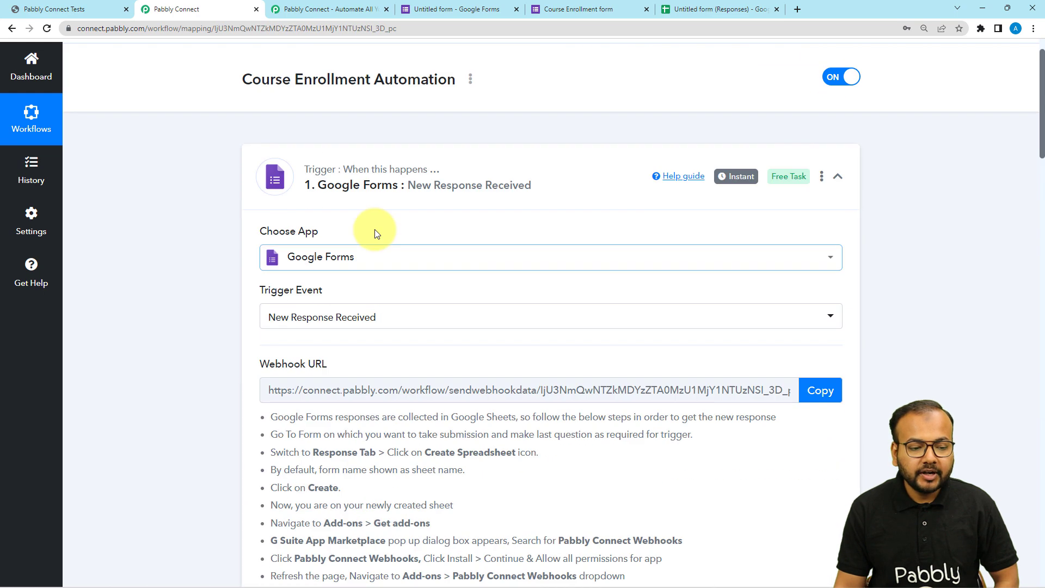
pyautogui.click(411, 188)
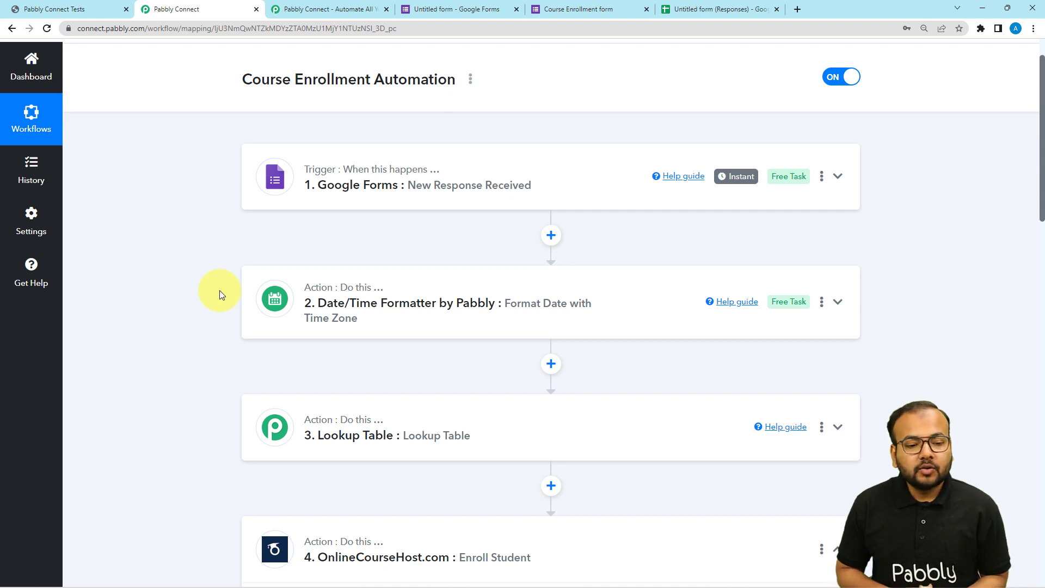
pyautogui.scroll(1, 220, 290)
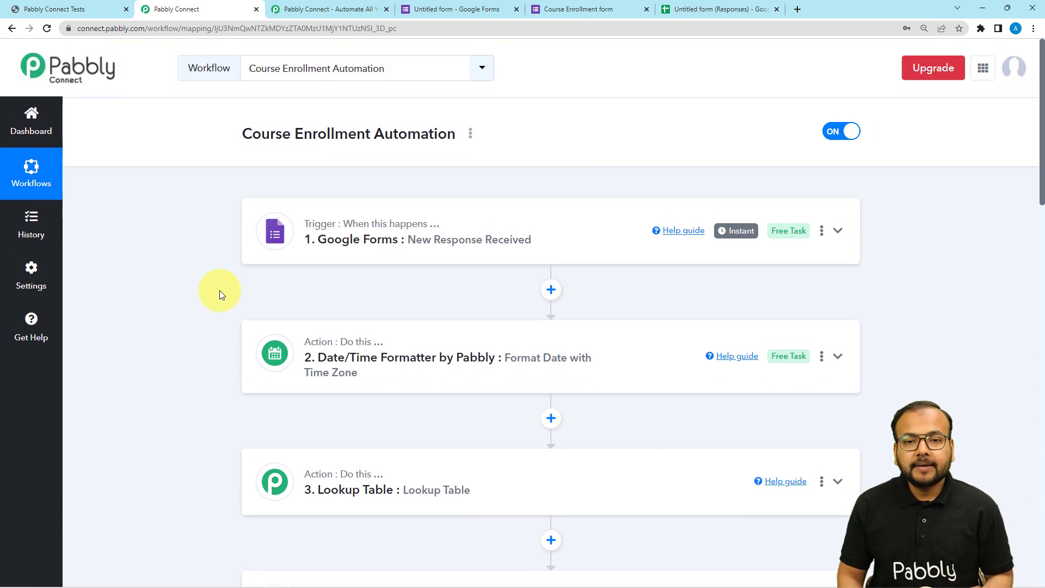